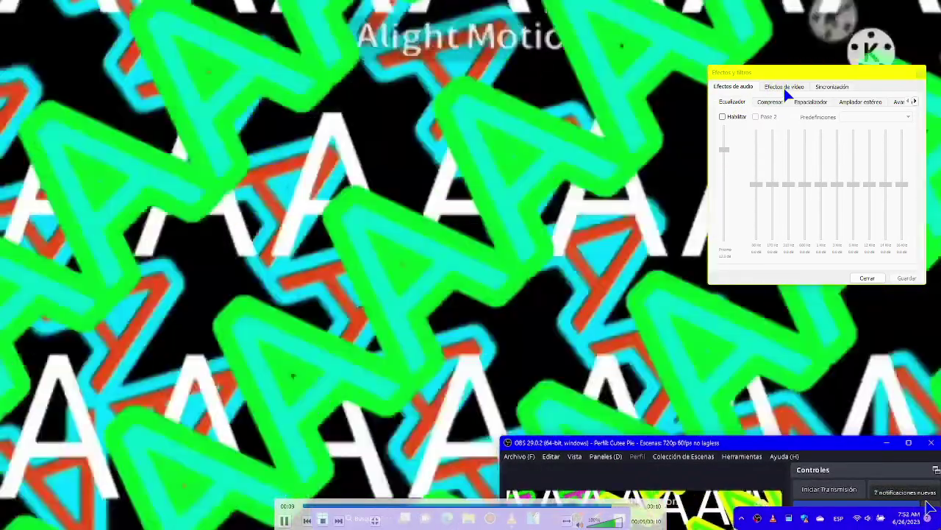
- Close the OBS Videos folder window so that only the video and its effects dialog remain in use
{"action": "key", "text": "alt+Tab"}
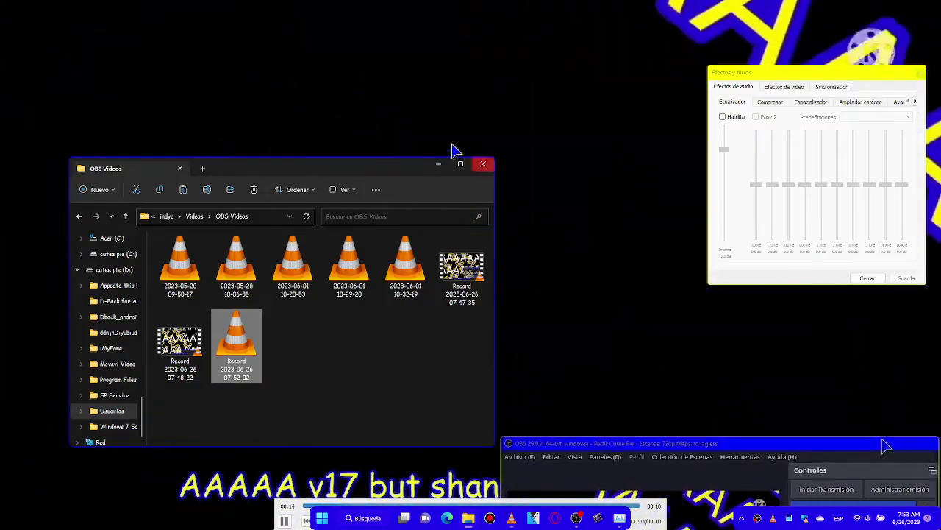
{"action": "left_click", "coordinate": [478, 169]}
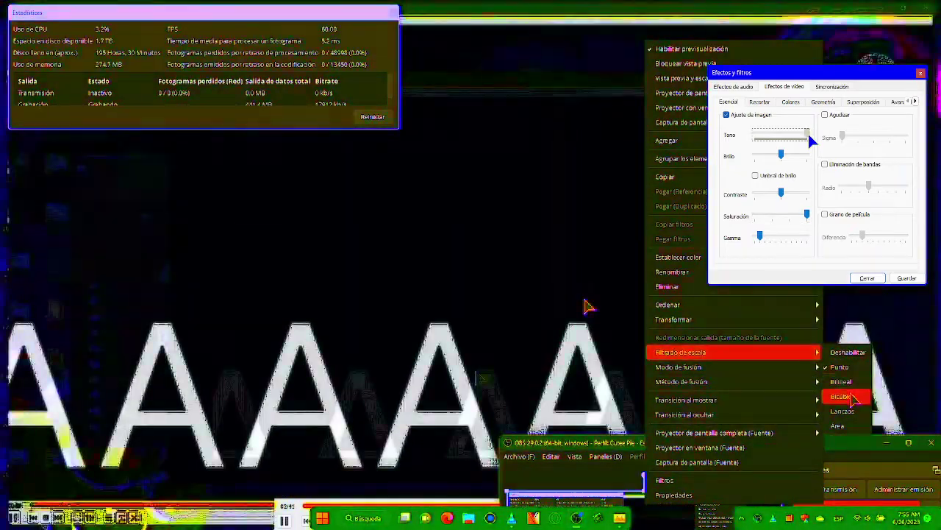
- Lower the Tono (hue) of the video's image adjustment from maximum to about a third of its range
{"action": "left_click", "coordinate": [853, 398]}
{"action": "key", "text": "alt+Tab"}
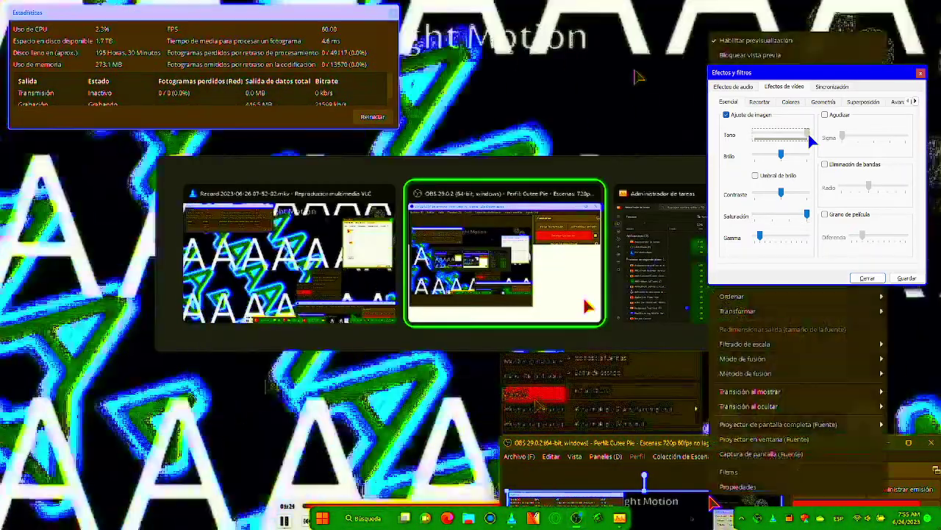
{"action": "left_click_drag", "start_coordinate": [808, 132], "coordinate": [773, 136]}
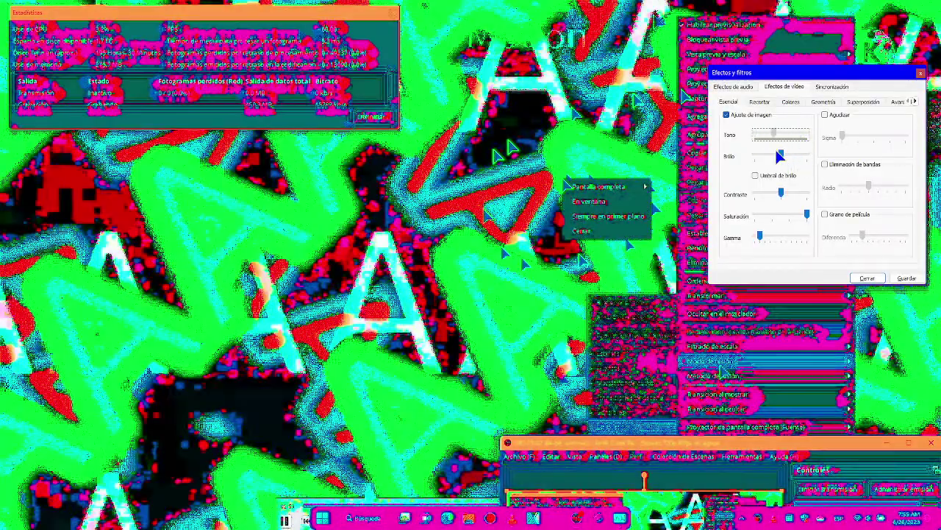
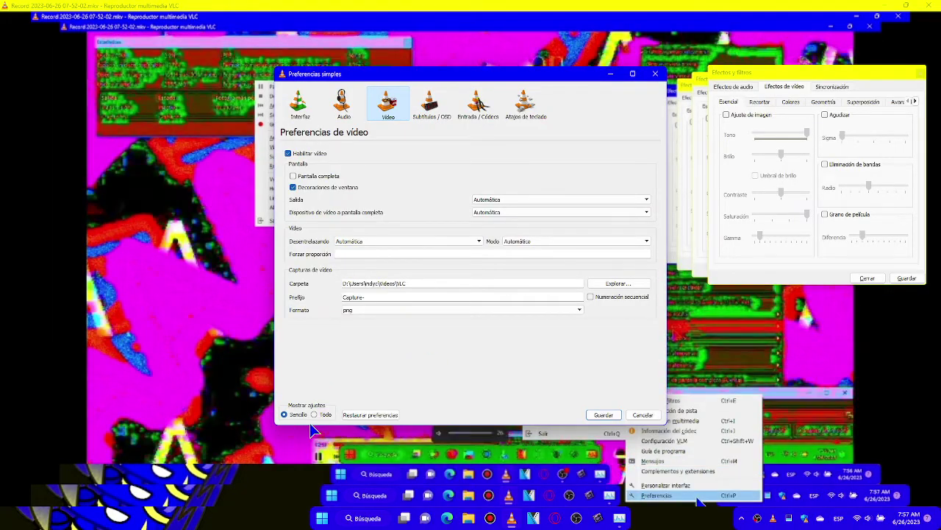
- Look at the preferences in the full and the simple view and open the Subtítulos / OSD settings
{"action": "left_click", "coordinate": [313, 416]}
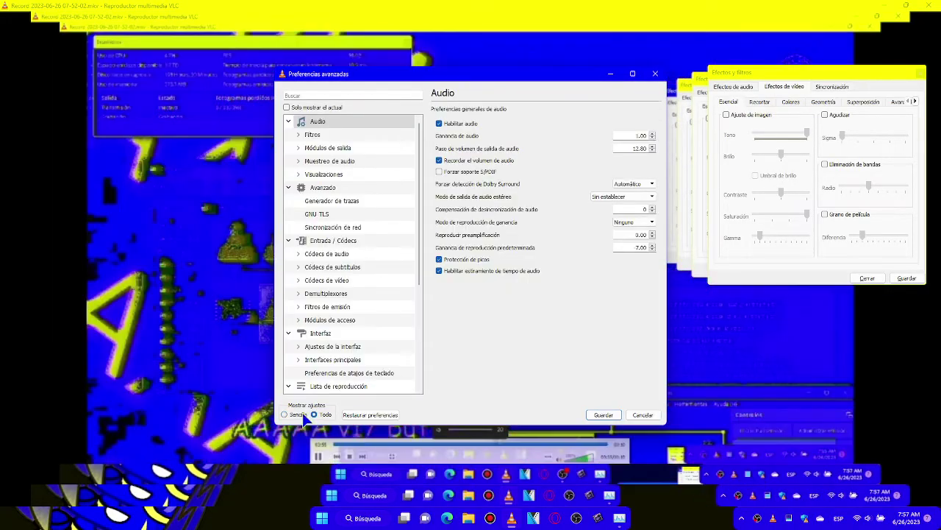
{"action": "left_click", "coordinate": [300, 416]}
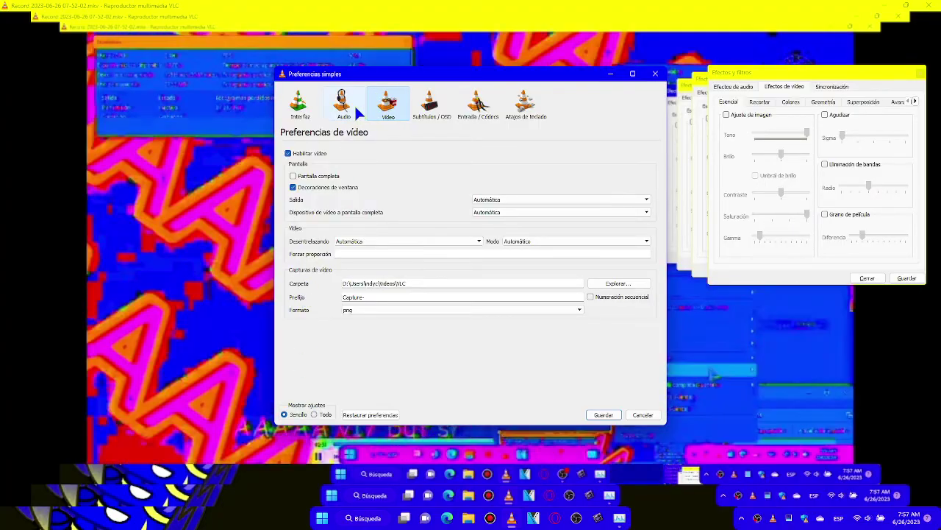
{"action": "left_click", "coordinate": [431, 105]}
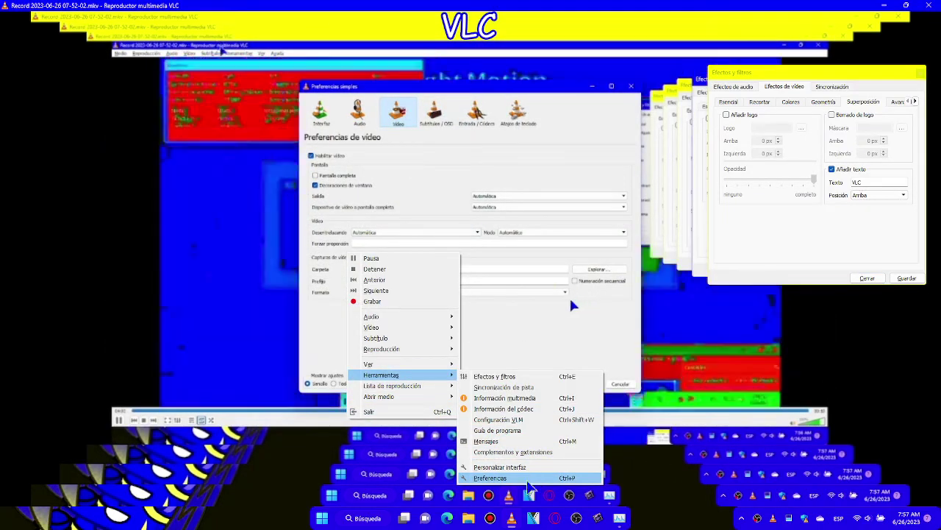
- Switch to OBS Studio and add a new Imagen source to the scene
{"action": "left_click", "coordinate": [575, 518]}
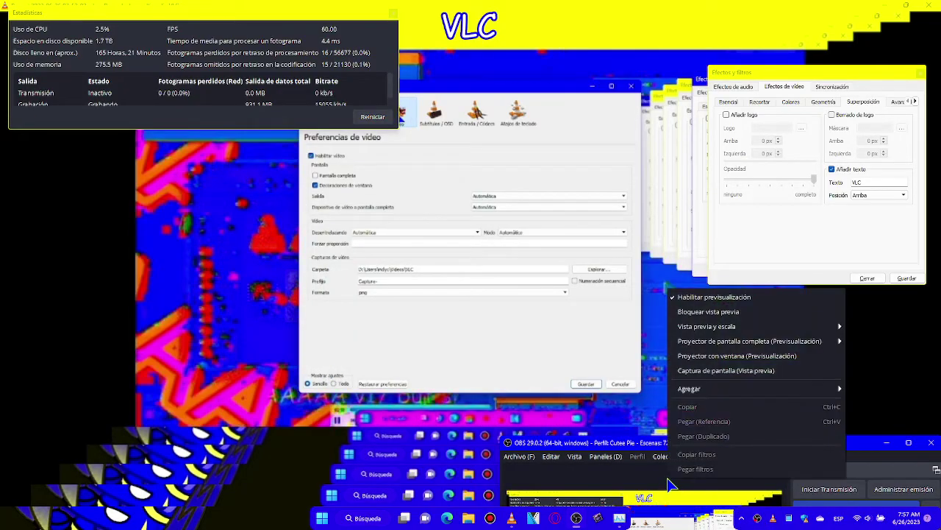
{"action": "mouse_move", "coordinate": [695, 388]}
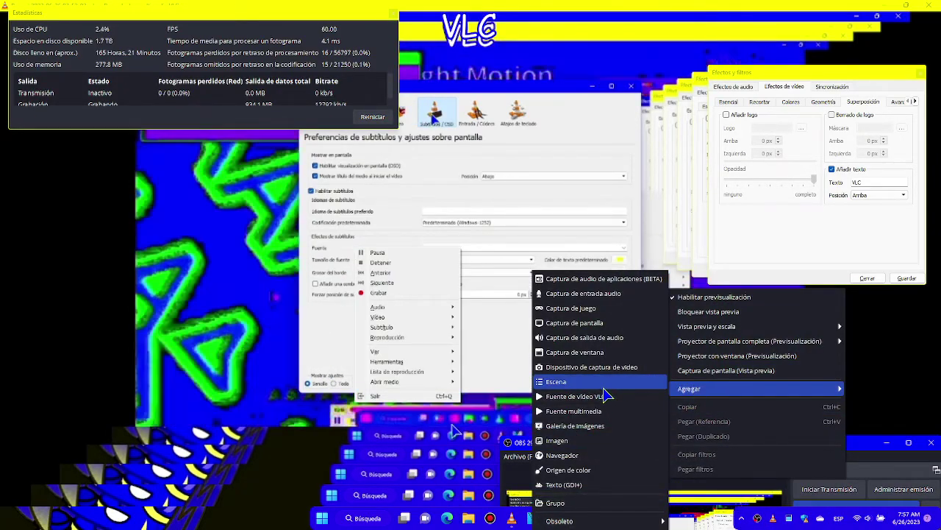
{"action": "left_click", "coordinate": [583, 446]}
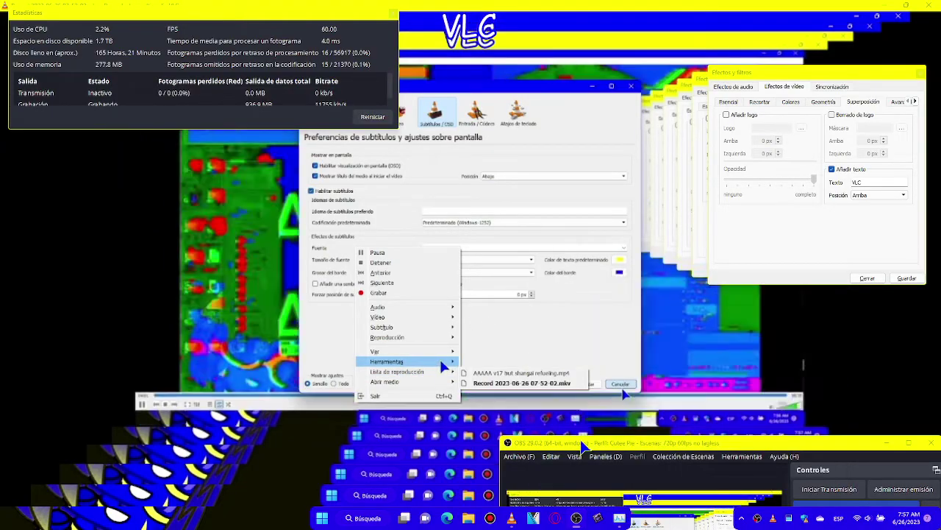
{"action": "left_click", "coordinate": [857, 513]}
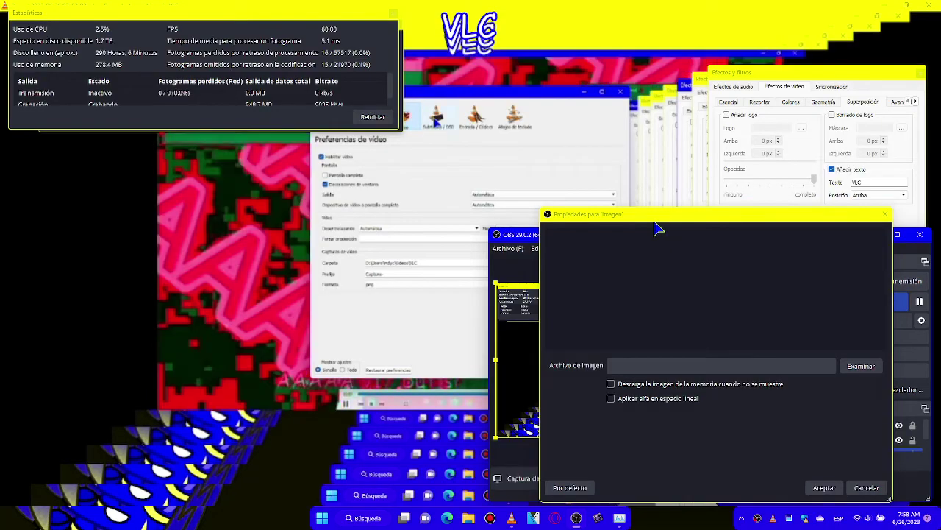
- Load the vegas video - vegas pro custom version watermark from the In newer watermark folder inside new watermark as the source's image
{"action": "left_click", "coordinate": [860, 367]}
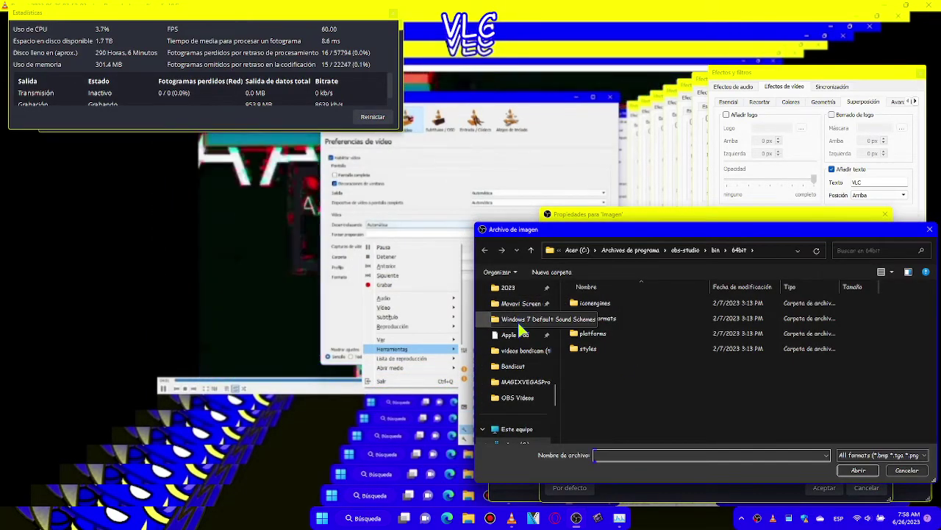
{"action": "scroll", "coordinate": [523, 354], "scroll_direction": "up", "scroll_amount": 5}
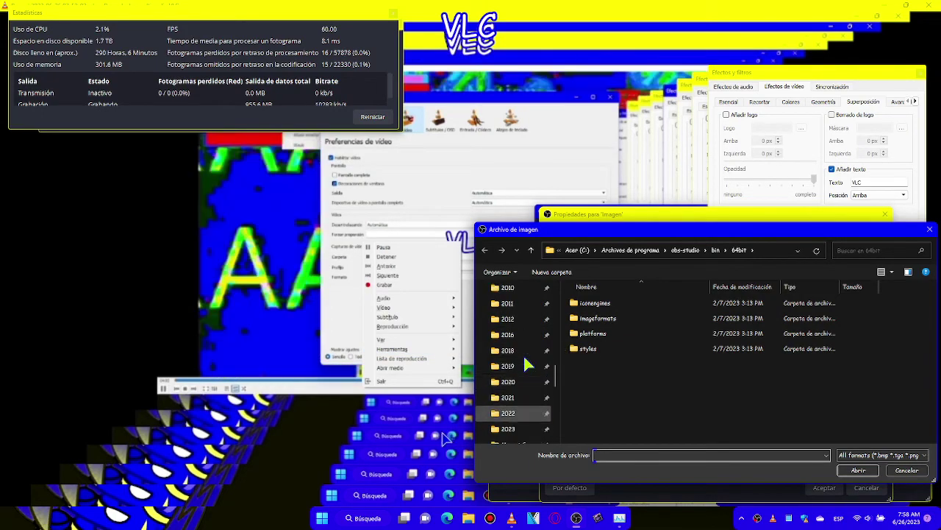
{"action": "scroll", "coordinate": [526, 364], "scroll_direction": "up", "scroll_amount": 2}
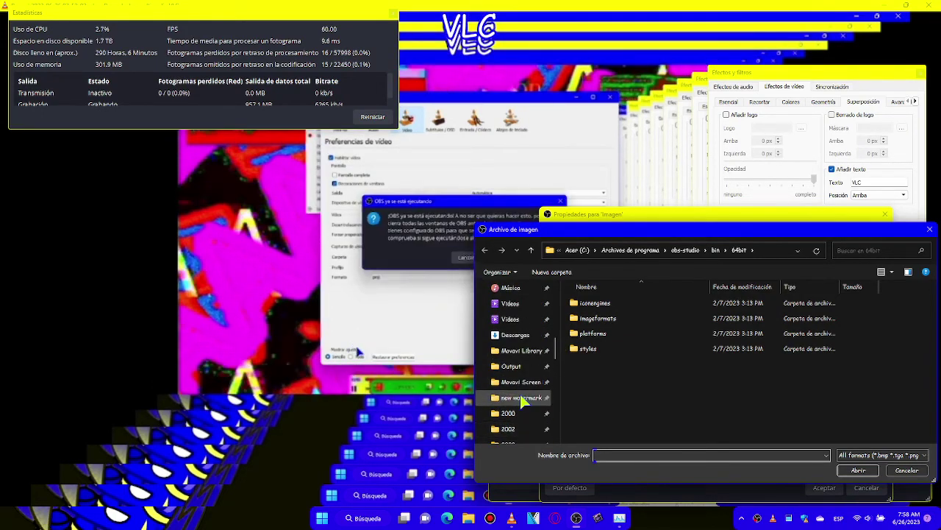
{"action": "left_click", "coordinate": [520, 396]}
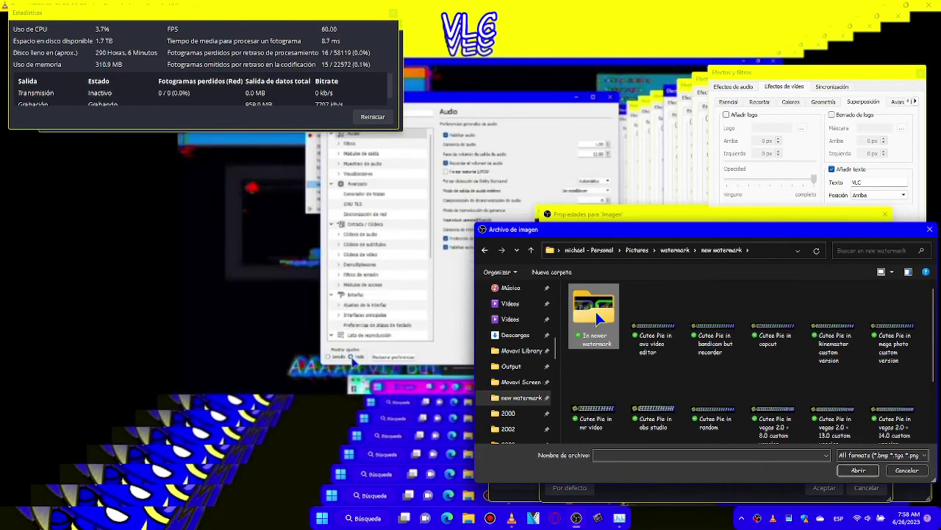
{"action": "double_click", "coordinate": [595, 311]}
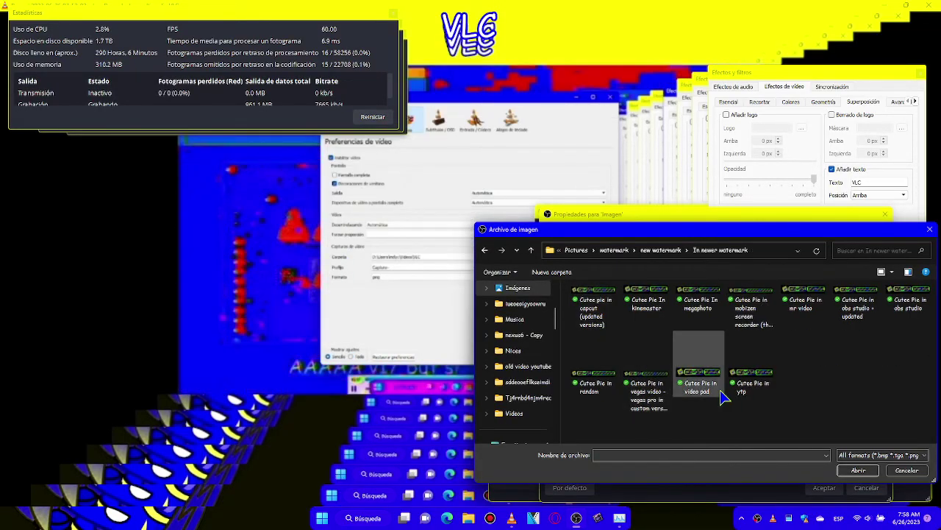
{"action": "double_click", "coordinate": [661, 371]}
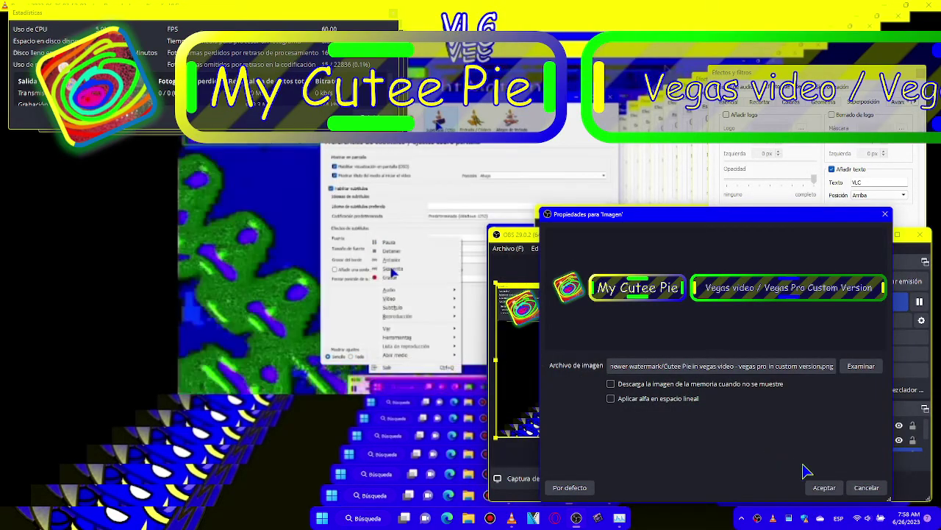
- Change the source's image file to Cutee Pie in obs studio and accept the properties
{"action": "left_click", "coordinate": [874, 368]}
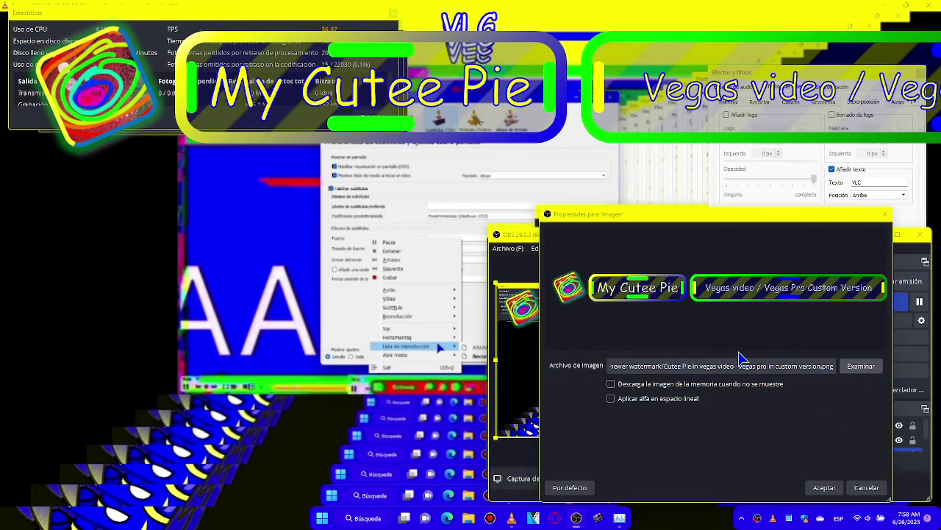
{"action": "double_click", "coordinate": [606, 383]}
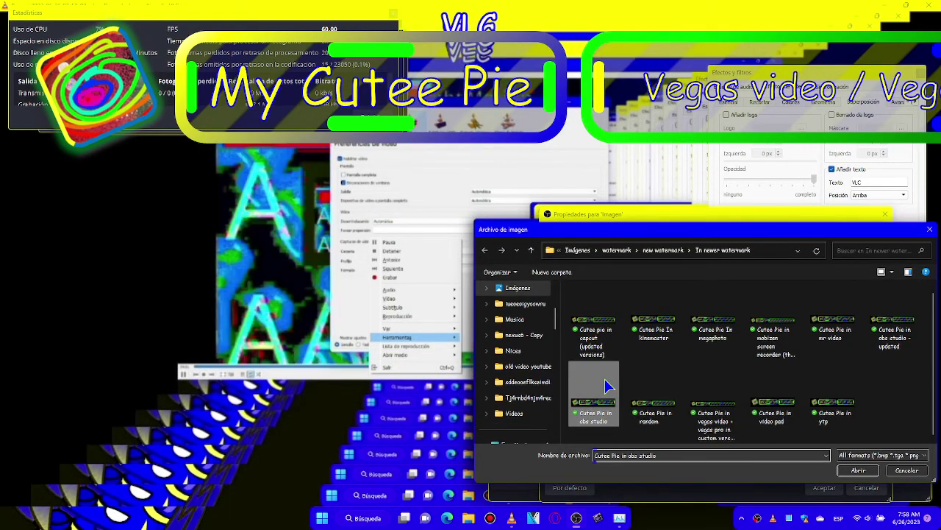
{"action": "left_click", "coordinate": [823, 488]}
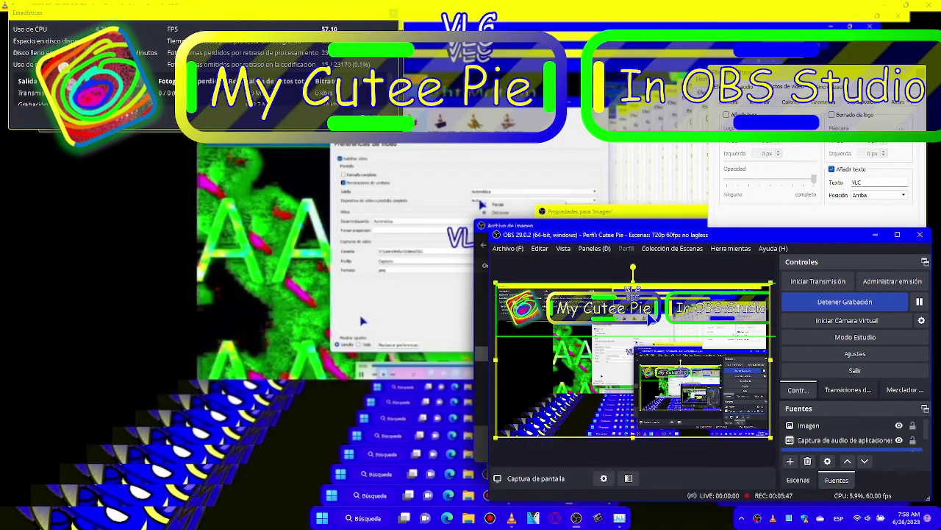
- Reopen the Imagen source's properties and set its file to Cutee Pie in obs studio - updated.png
{"action": "left_click", "coordinate": [604, 478]}
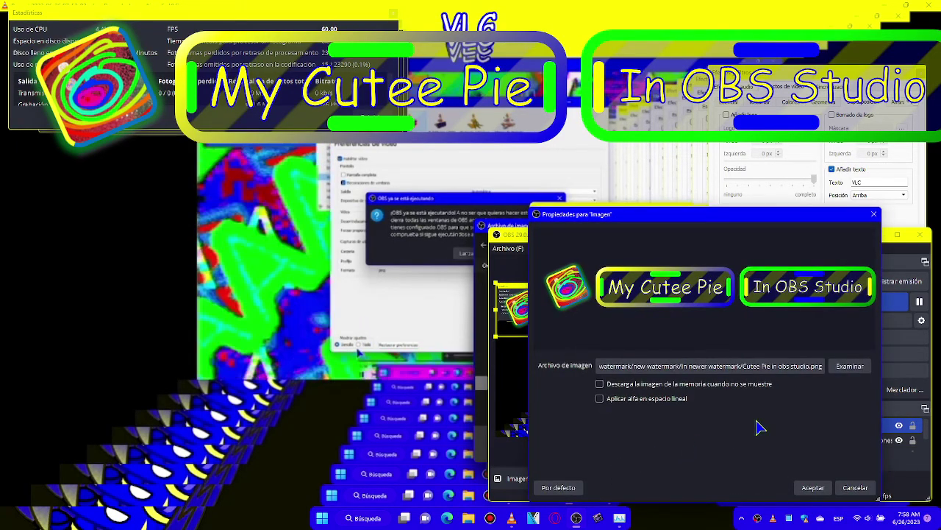
{"action": "left_click", "coordinate": [869, 366]}
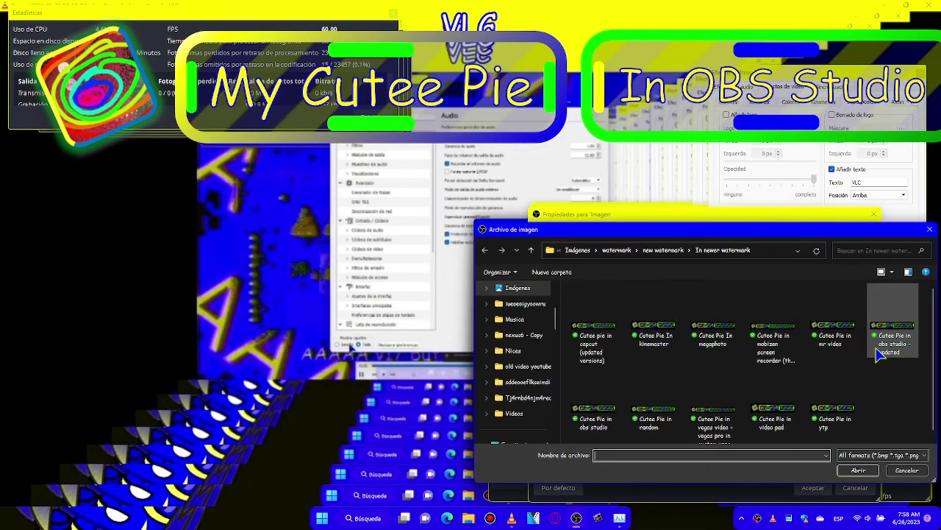
{"action": "double_click", "coordinate": [876, 352]}
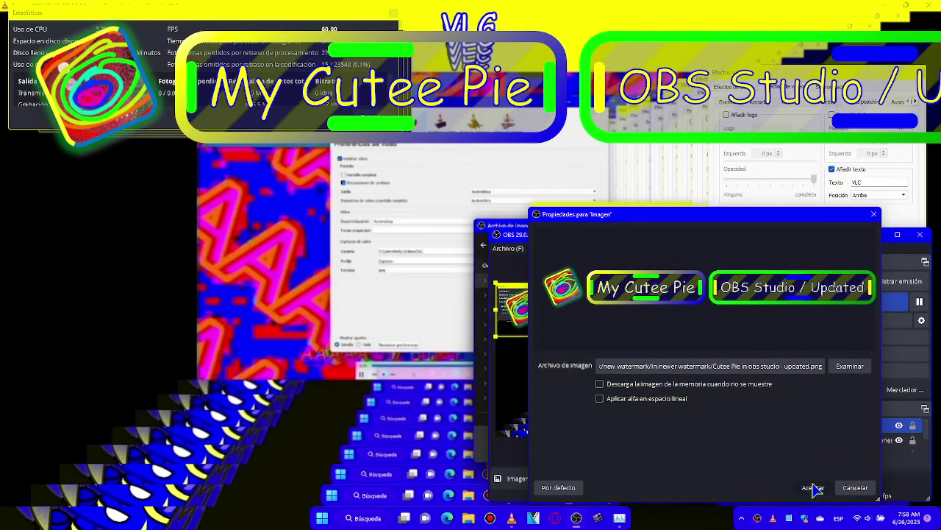
{"action": "left_click", "coordinate": [814, 487]}
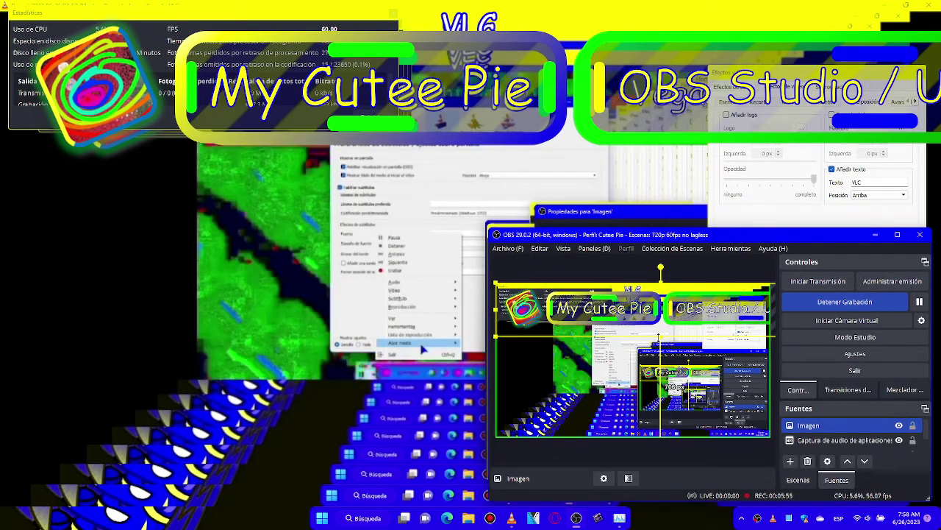
- Shrink the watermark image, place it in the lower-left corner of the canvas and deselect it
{"action": "mouse_move", "coordinate": [438, 336]}
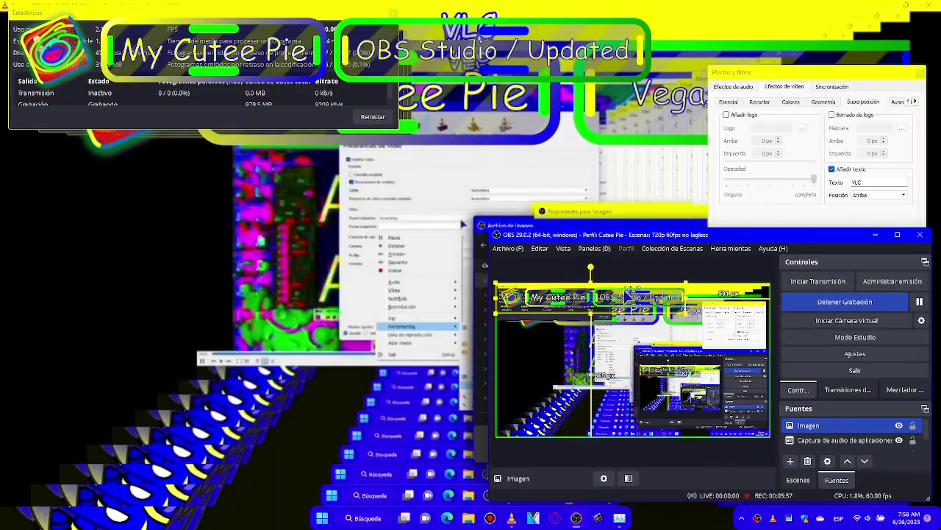
{"action": "left_click_drag", "start_coordinate": [621, 297], "coordinate": [622, 418]}
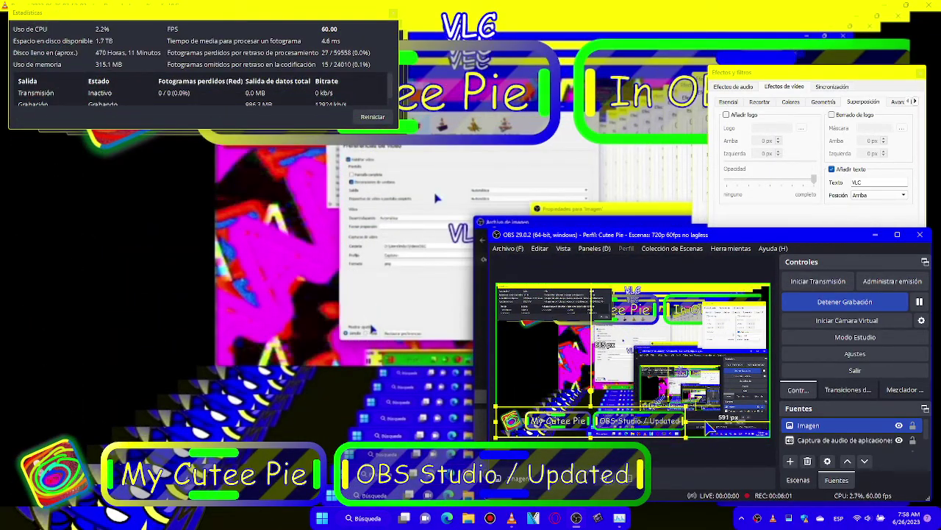
{"action": "left_click_drag", "start_coordinate": [686, 423], "coordinate": [593, 422]}
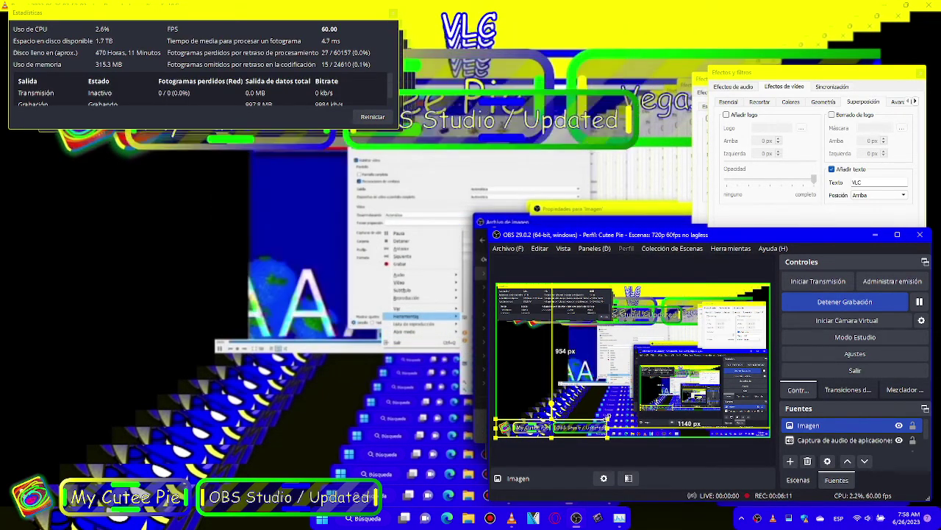
{"action": "left_click", "coordinate": [629, 427]}
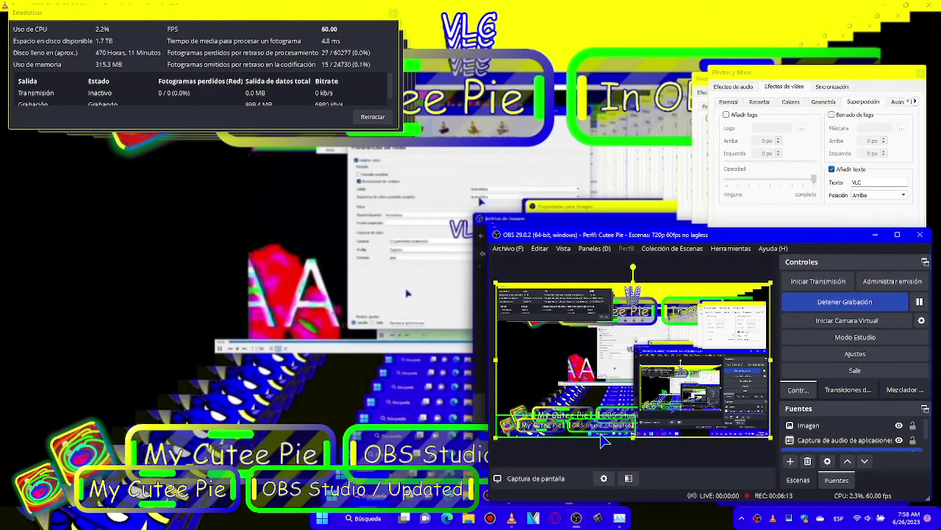
{"action": "left_click", "coordinate": [587, 452]}
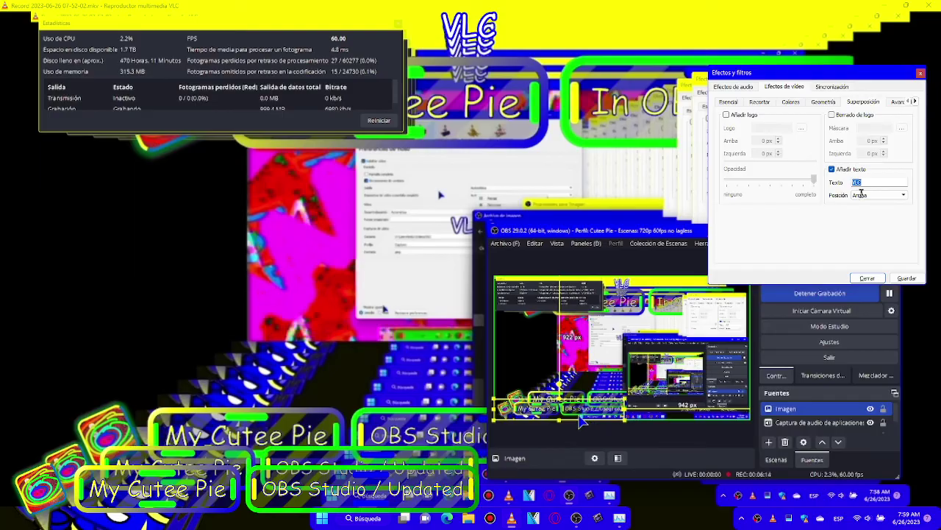
- Set the text overlaid on the VLC video to "rfeihbioeyubruuoeibugrbijnuhyebiuh8huwgjhg8uieughyhuiweo"
{"action": "type", "text": "yubruuoeibugrbijnuhyebiuh8huwgjhg8ui"}
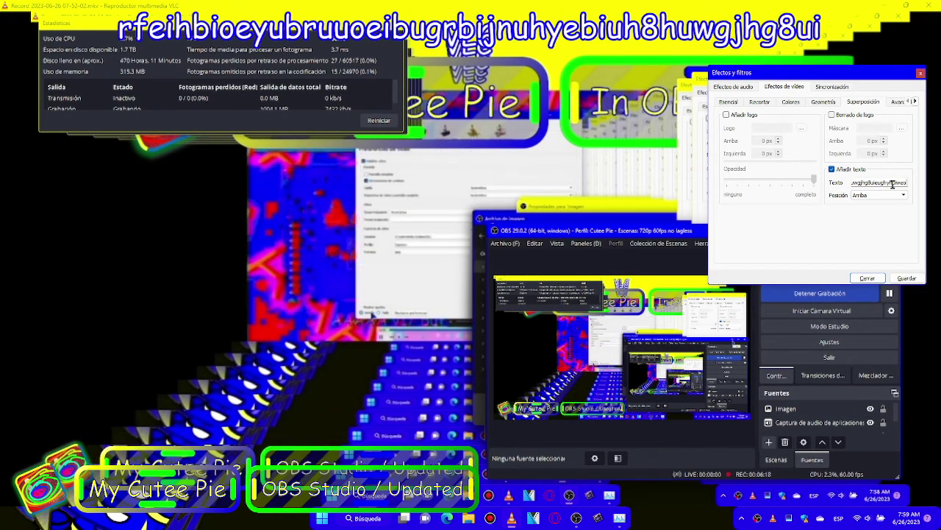
{"action": "type", "text": "eughyhuiweo"}
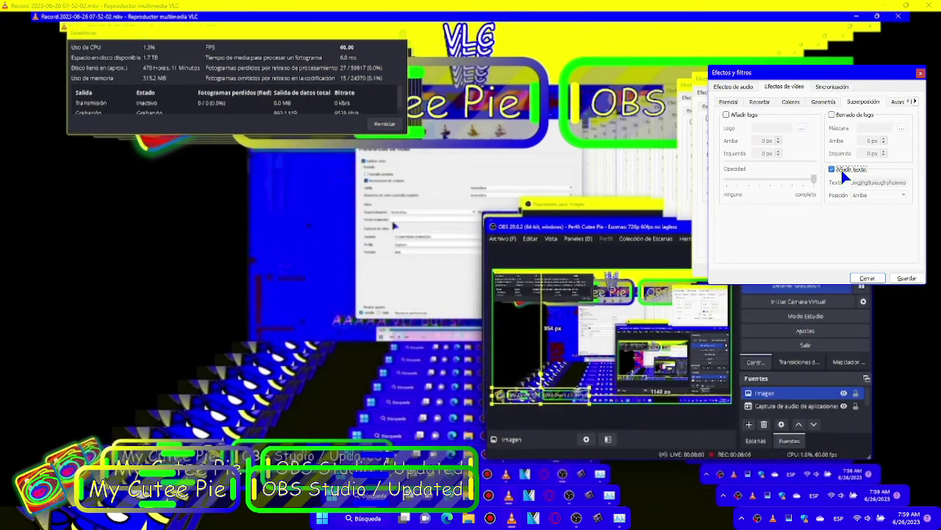
- Replace the text overlaid on the VLC video with "roxiish jrbrbhuorhwrepo"
{"action": "key", "text": "BackSpace"}
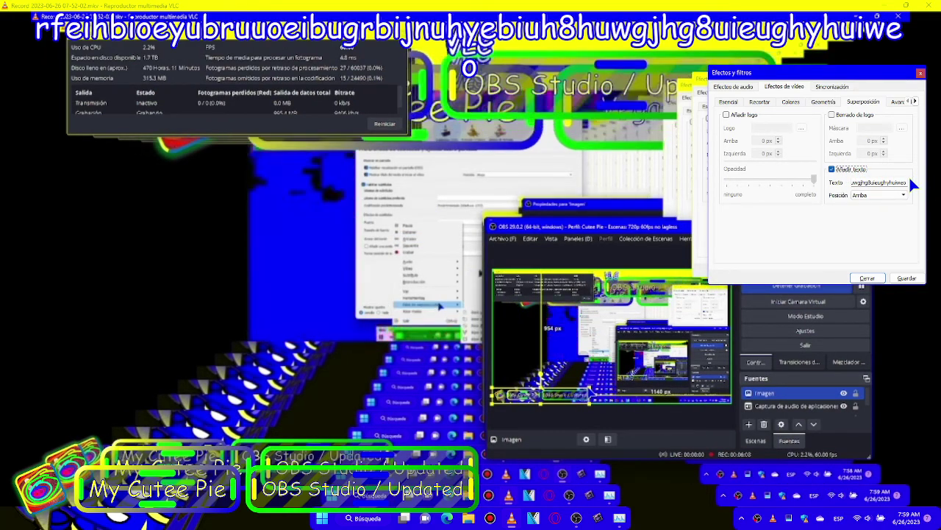
{"action": "type", "text": "ro"}
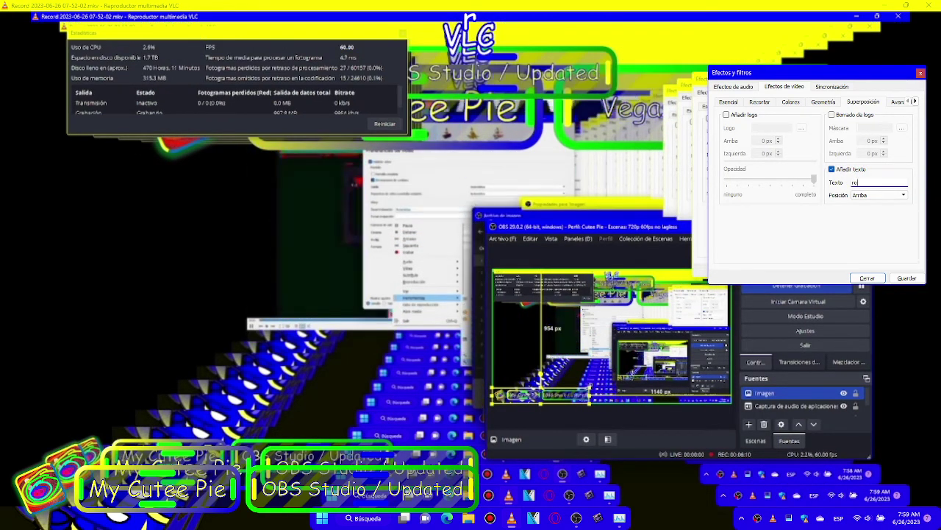
{"action": "type", "text": "ifah"}
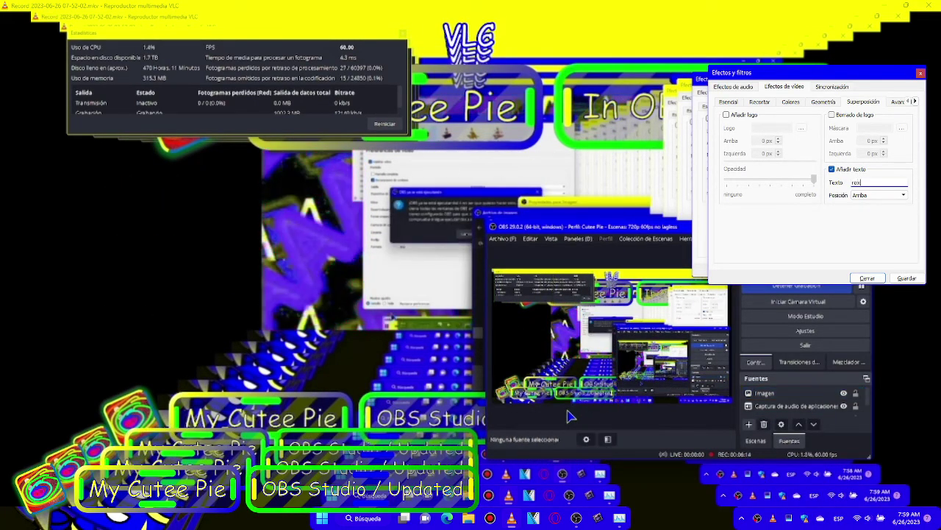
{"action": "type", "text": "sh jrbrbhyorhnregpo"}
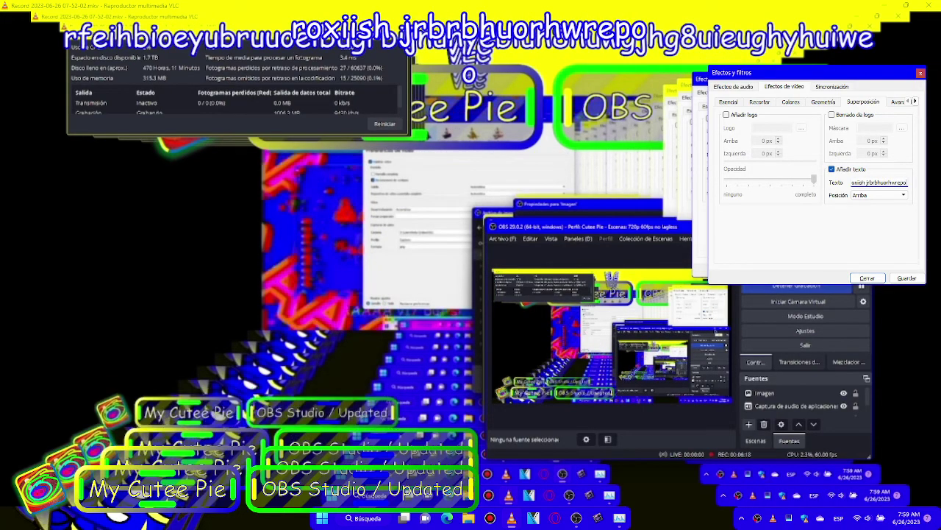
- Replace the overlay text with a long string of random characters beginning with "roxifish ibipbioerbpivbureniruibgq3uibrnoqi"
{"action": "key", "text": "BackSpace"}
{"action": "key", "text": "BackSpace"}
{"action": "key", "text": "BackSpace"}
{"action": "key", "text": "BackSpace"}
{"action": "key", "text": "BackSpace"}
{"action": "key", "text": "BackSpace"}
{"action": "key", "text": "BackSpace"}
{"action": "key", "text": "BackSpace"}
{"action": "key", "text": "BackSpace"}
{"action": "key", "text": "BackSpace"}
{"action": "key", "text": "BackSpace"}
{"action": "key", "text": "BackSpace"}
{"action": "key", "text": "BackSpace"}
{"action": "key", "text": "BackSpace"}
{"action": "key", "text": "BackSpace"}
{"action": "key", "text": "BackSpace"}
{"action": "key", "text": "BackSpace"}
{"action": "key", "text": "BackSpace"}
{"action": "key", "text": "BackSpace"}
{"action": "key", "text": "BackSpace"}
{"action": "key", "text": "BackSpace"}
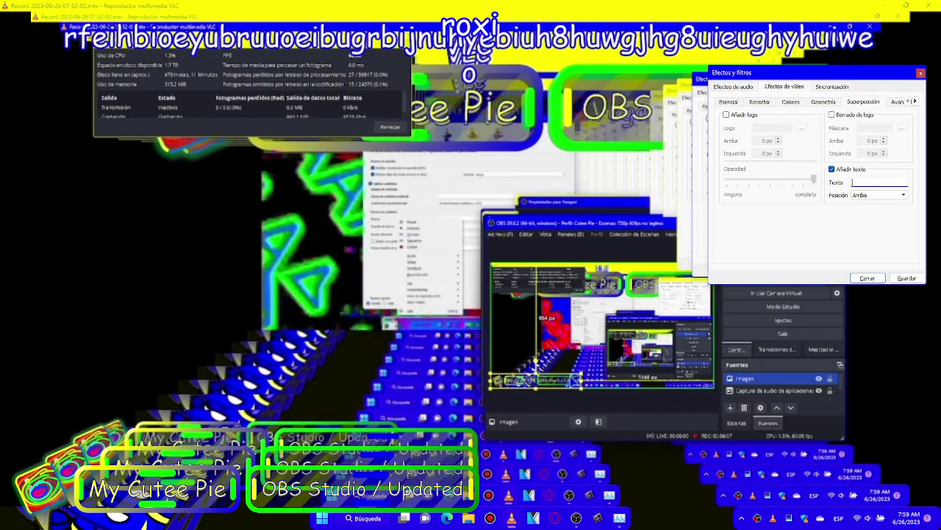
{"action": "type", "text": "roxifish ibipbioerbpivbureniruibgq3uibrnoqi´´hebhireoi8tbhierjoybheuruhfgtyrhbiw"}
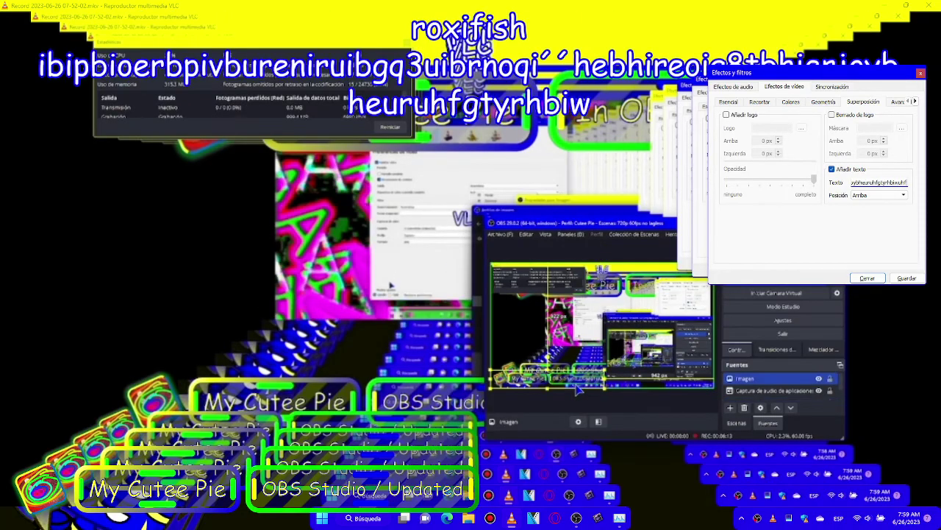
{"action": "type", "text": "uhfgbhweifhur8gv0tyebuiuhrgyoh"}
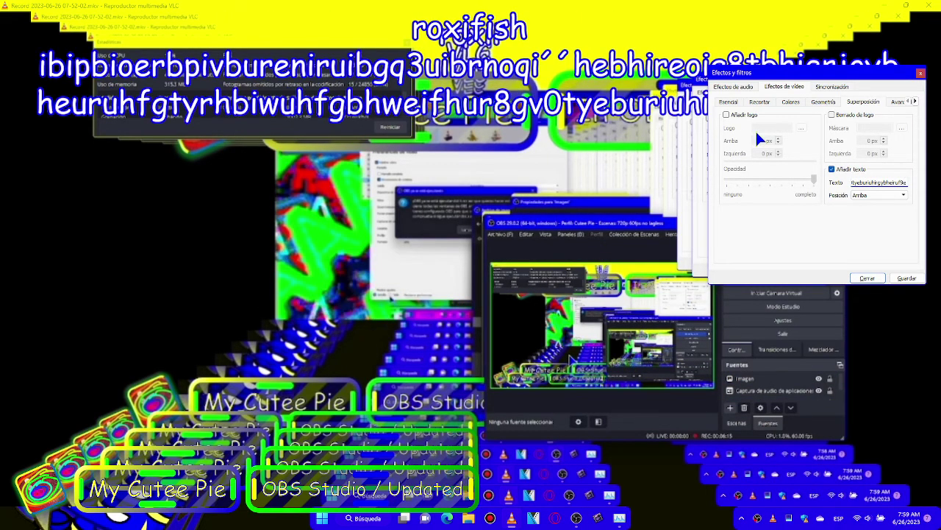
- Clear the entire text overlaid on the video
{"action": "triple_click", "coordinate": [905, 186]}
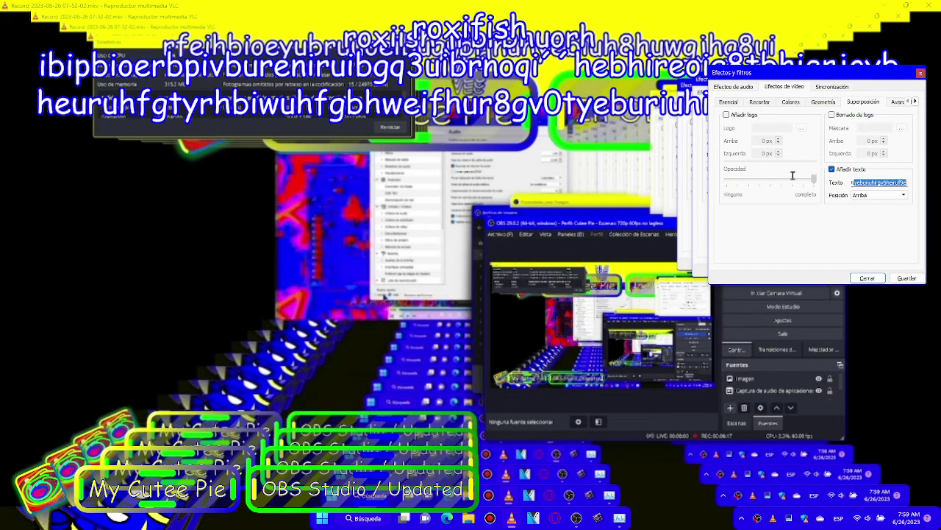
{"action": "key", "text": "BackSpace"}
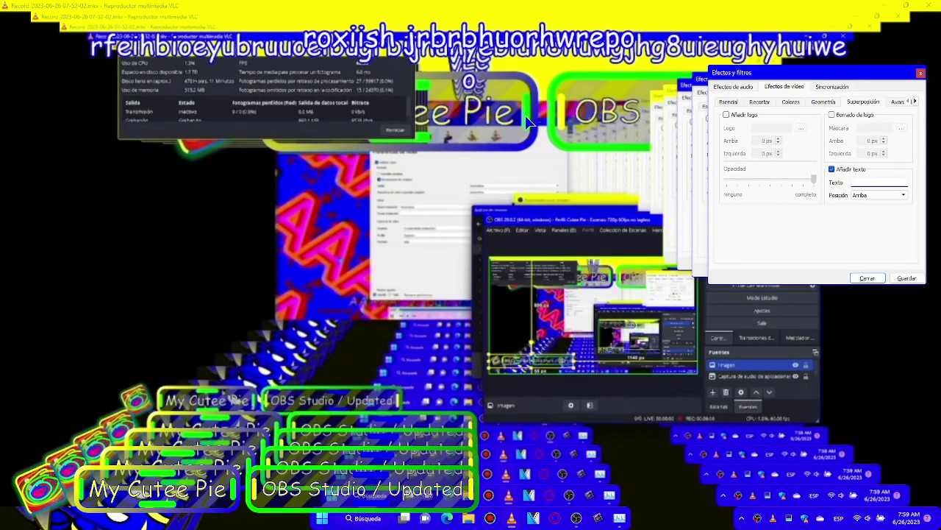
- Open the VLC preferences, show all settings and go to the Subtítulos / OSD settings under Vídeo
{"action": "right_click", "coordinate": [529, 119]}
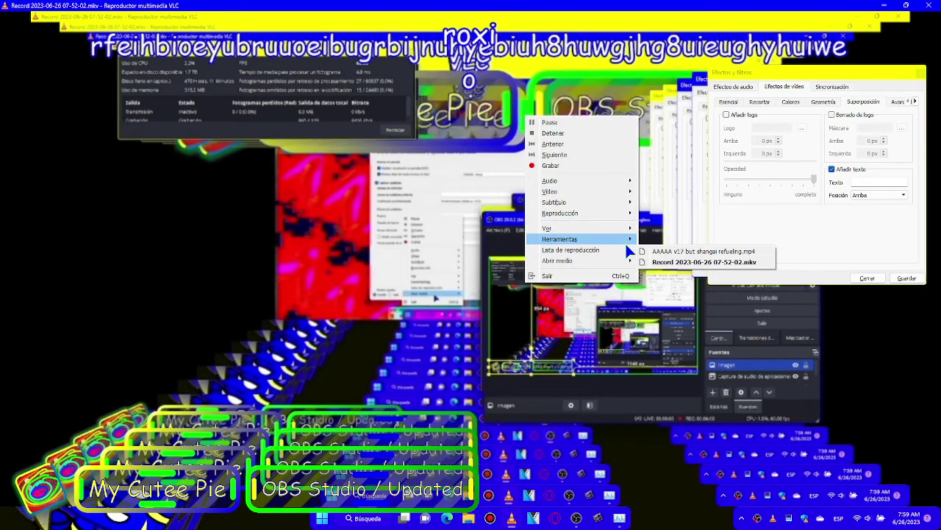
{"action": "mouse_move", "coordinate": [609, 238]}
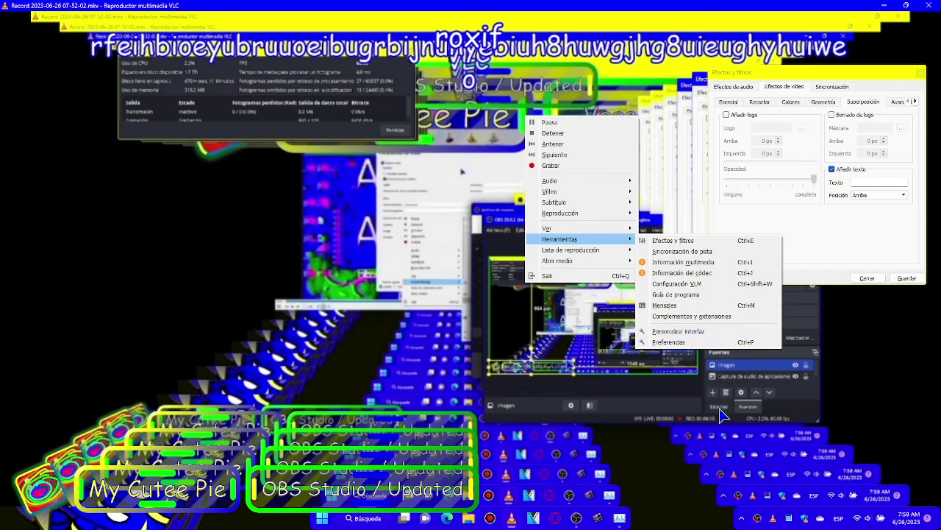
{"action": "left_click", "coordinate": [712, 339]}
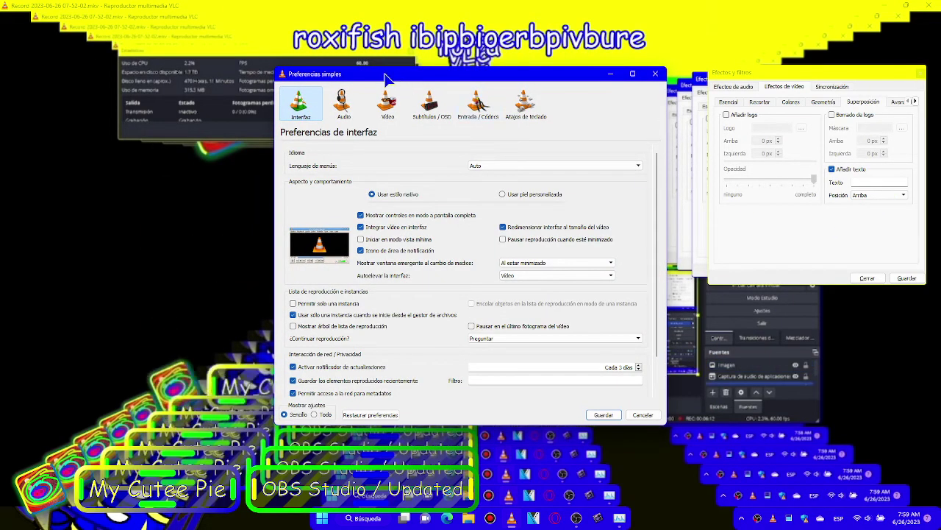
{"action": "left_click_drag", "start_coordinate": [395, 78], "coordinate": [78, 151]}
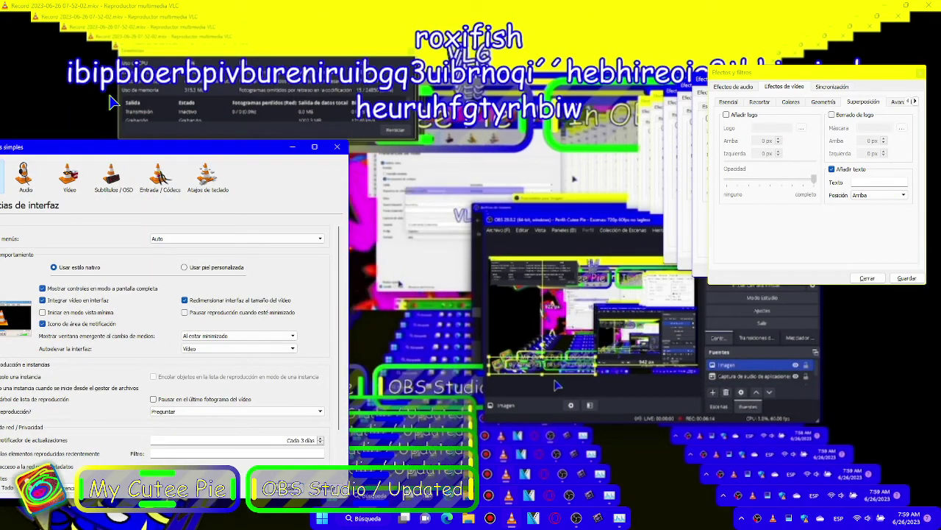
{"action": "left_click", "coordinate": [63, 172]}
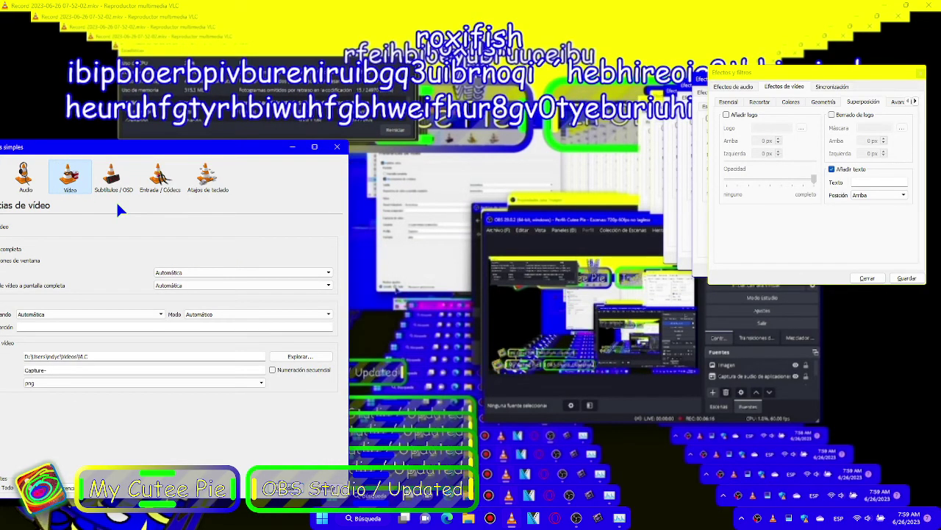
{"action": "left_click", "coordinate": [6, 487]}
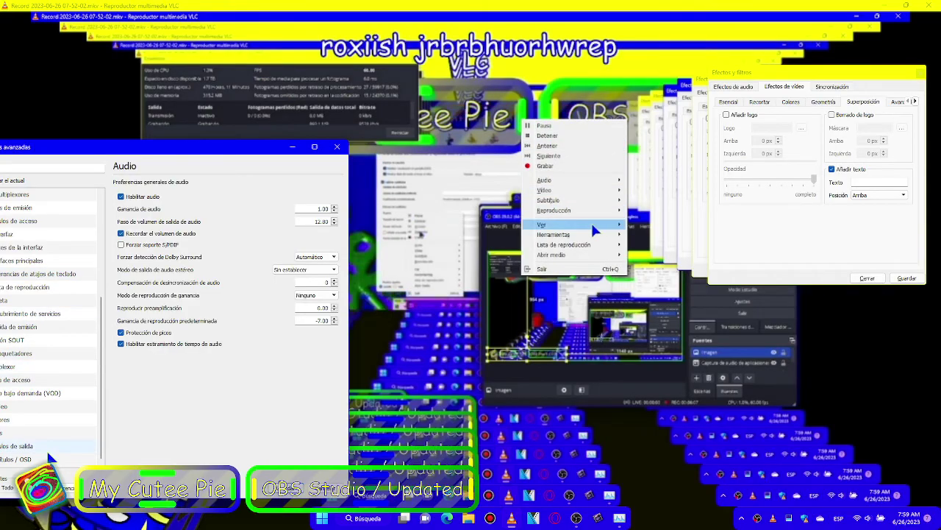
{"action": "left_click", "coordinate": [15, 459]}
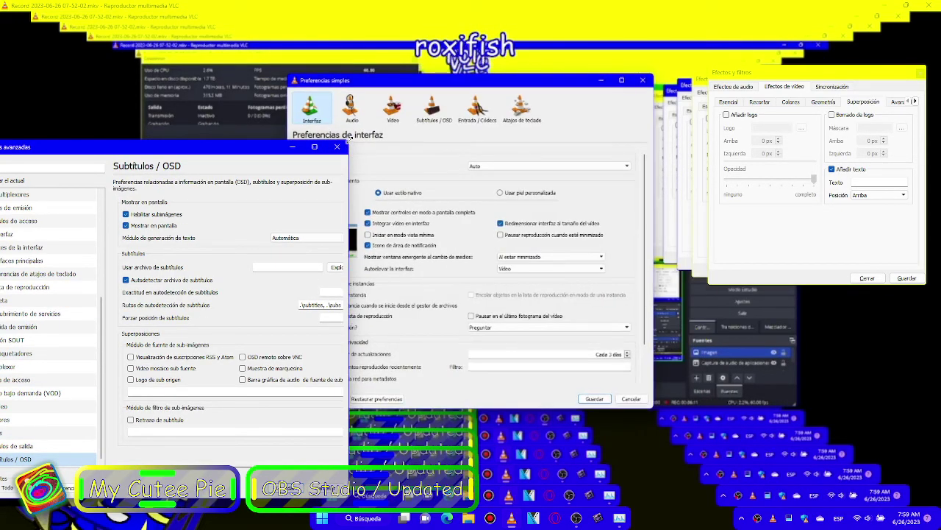
- Resize the advanced preferences window and move it clear of the watermark so its settings tree is fully visible
{"action": "left_click_drag", "start_coordinate": [346, 141], "coordinate": [401, 198]}
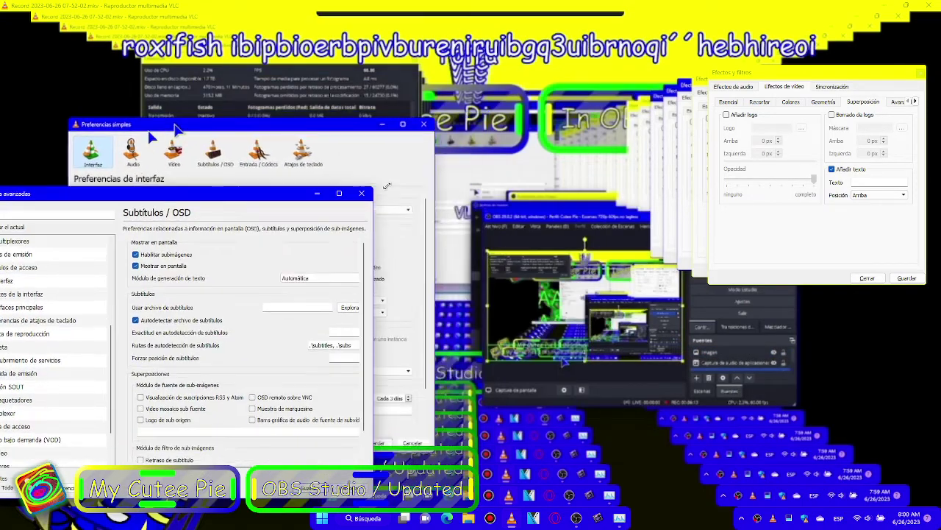
{"action": "left_click_drag", "start_coordinate": [298, 200], "coordinate": [252, 179]}
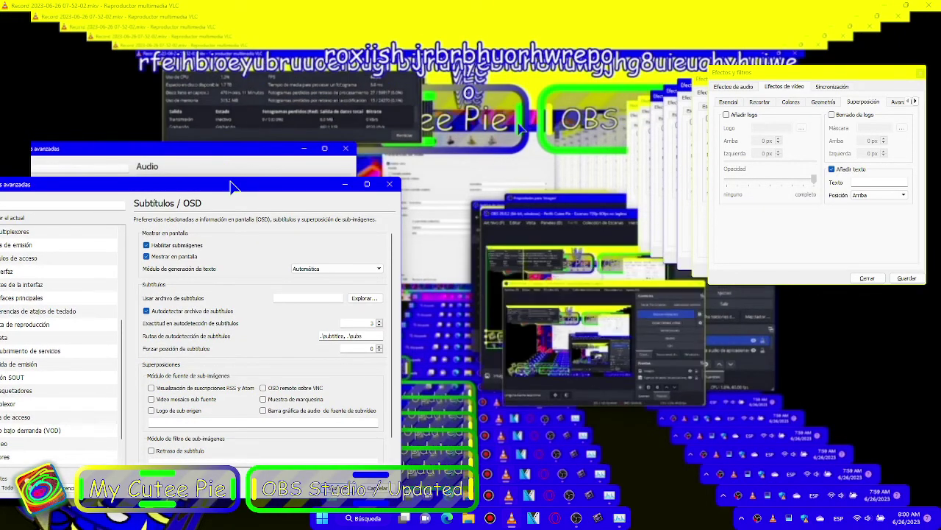
{"action": "double_click", "coordinate": [242, 185]}
{"action": "double_click", "coordinate": [177, 6]}
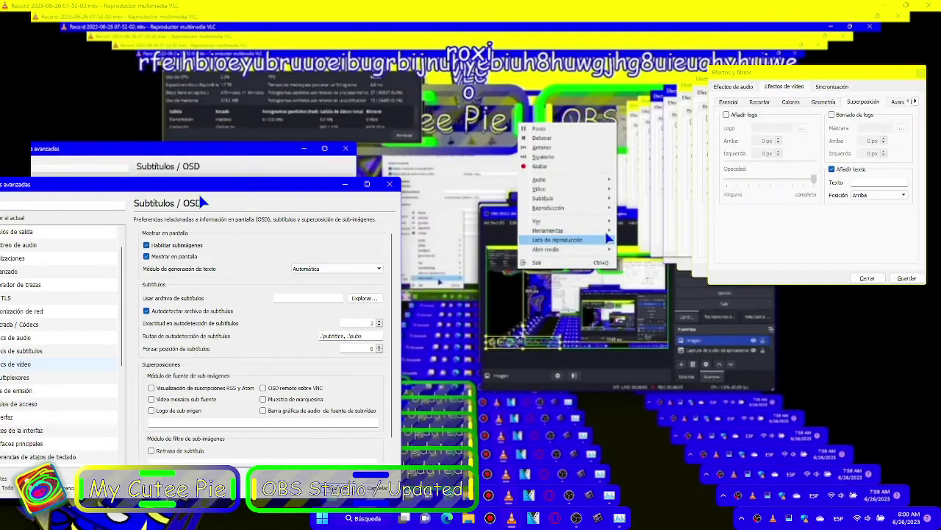
{"action": "left_click_drag", "start_coordinate": [210, 193], "coordinate": [743, 210]}
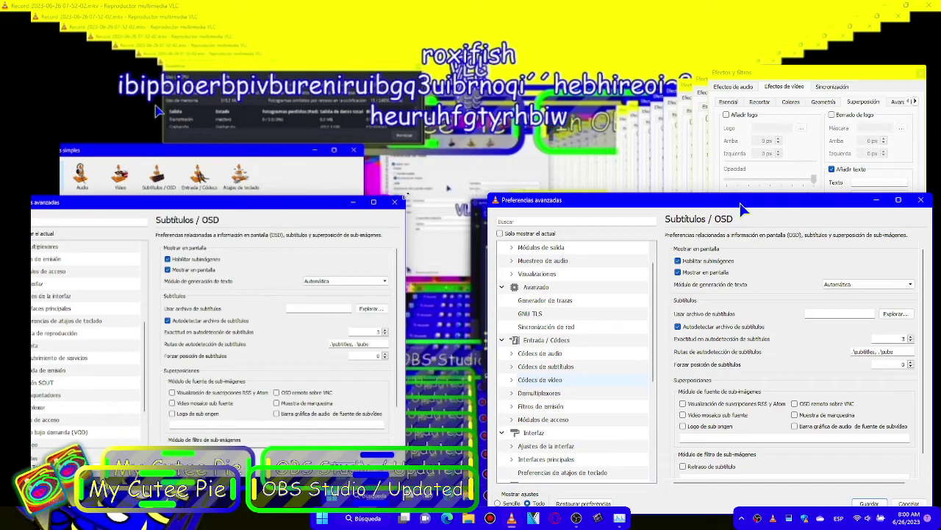
- Enable the YUVP renderer in the Generador de texto settings under Subtítulos / OSD and save the preferences
{"action": "scroll", "coordinate": [536, 316], "scroll_direction": "down", "scroll_amount": 5}
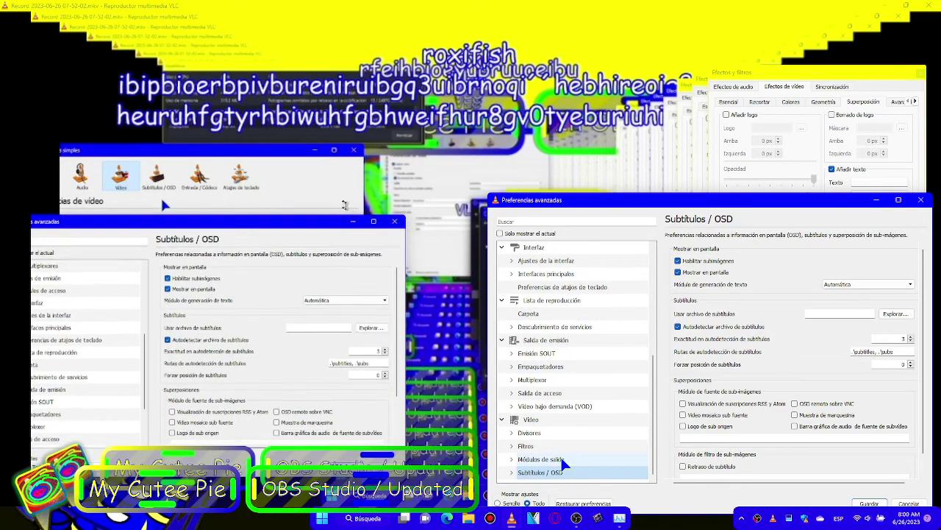
{"action": "double_click", "coordinate": [570, 473]}
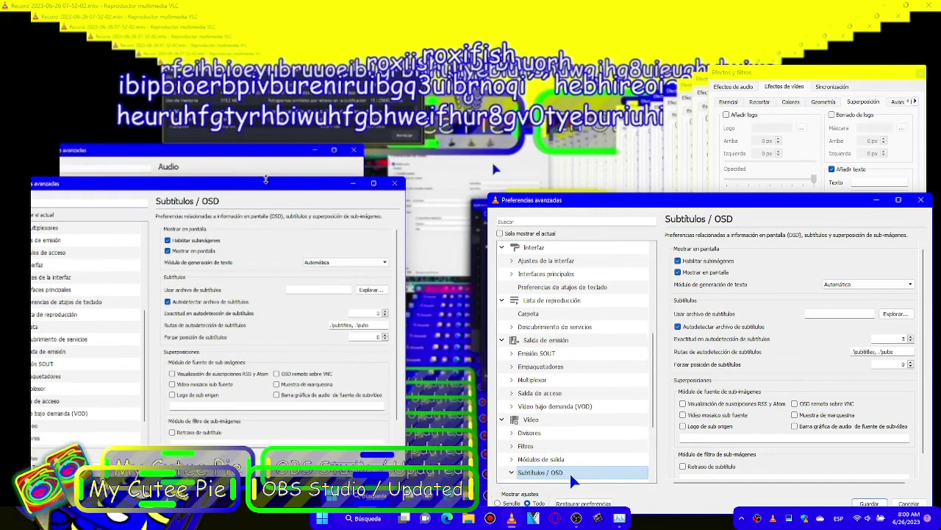
{"action": "left_click", "coordinate": [597, 394]}
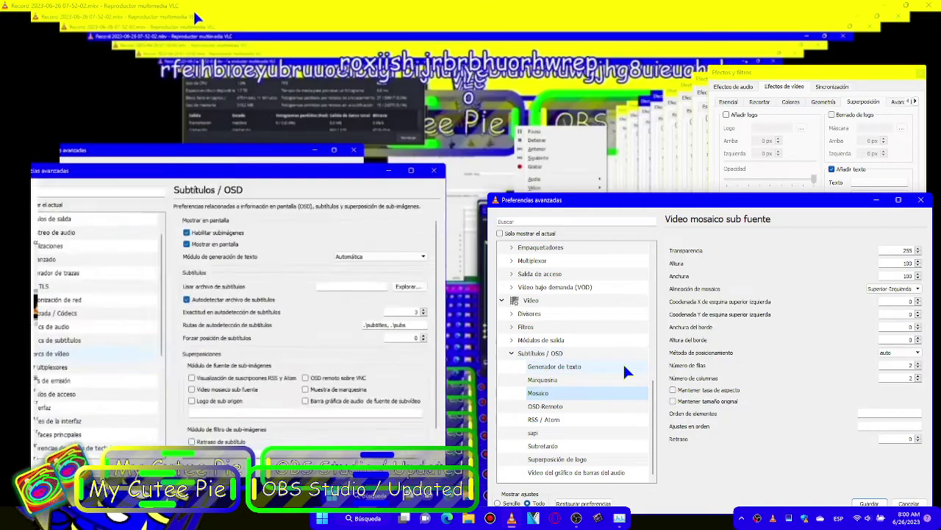
{"action": "left_click", "coordinate": [625, 367]}
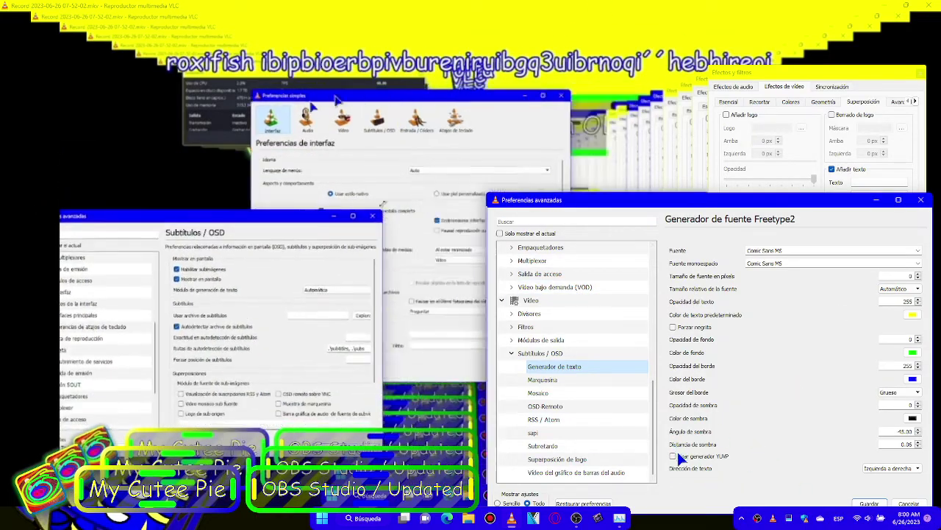
{"action": "left_click", "coordinate": [675, 456]}
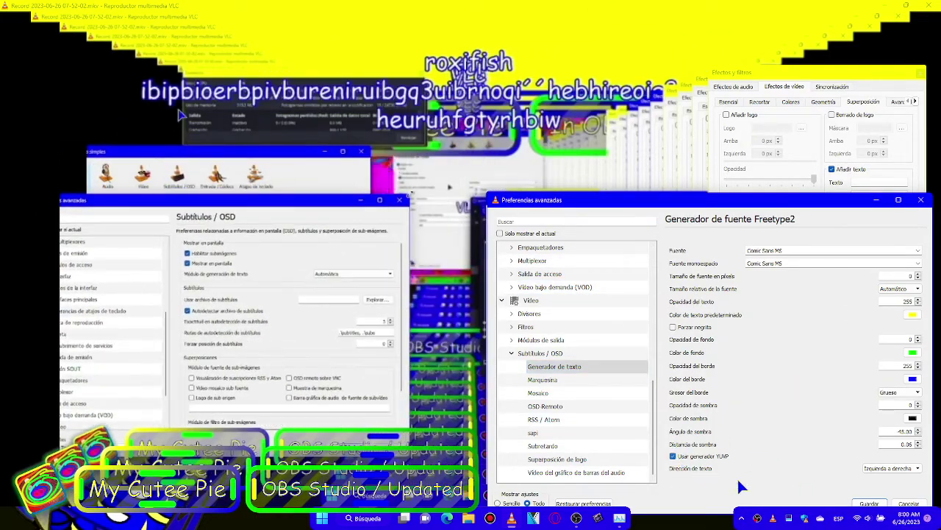
{"action": "left_click", "coordinate": [870, 502]}
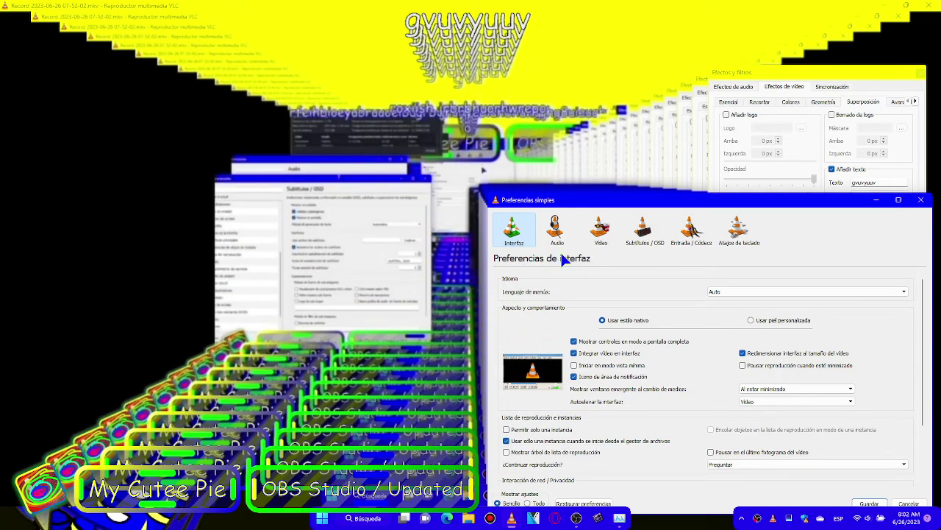
- Show all preferences, open the Subtítulos / OSD settings and keep the text rendering module on Automática
{"action": "left_click", "coordinate": [602, 229]}
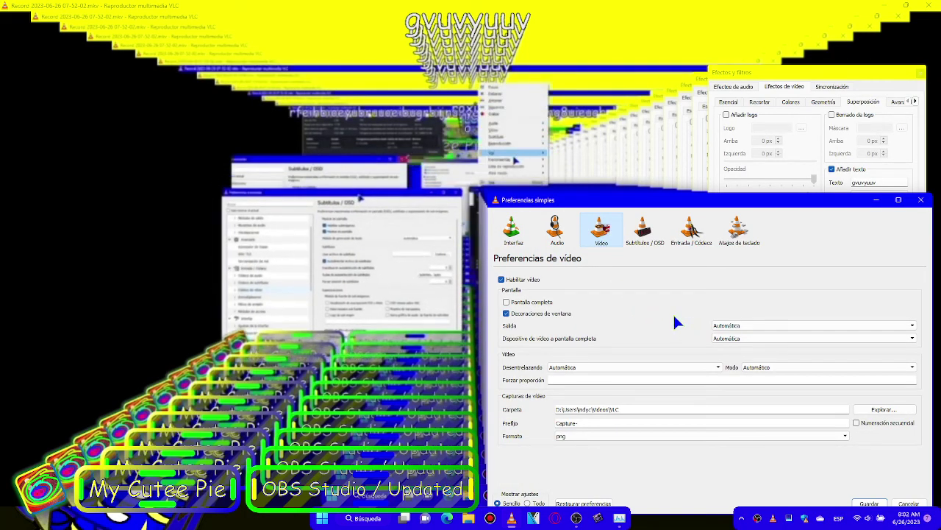
{"action": "left_click", "coordinate": [653, 231]}
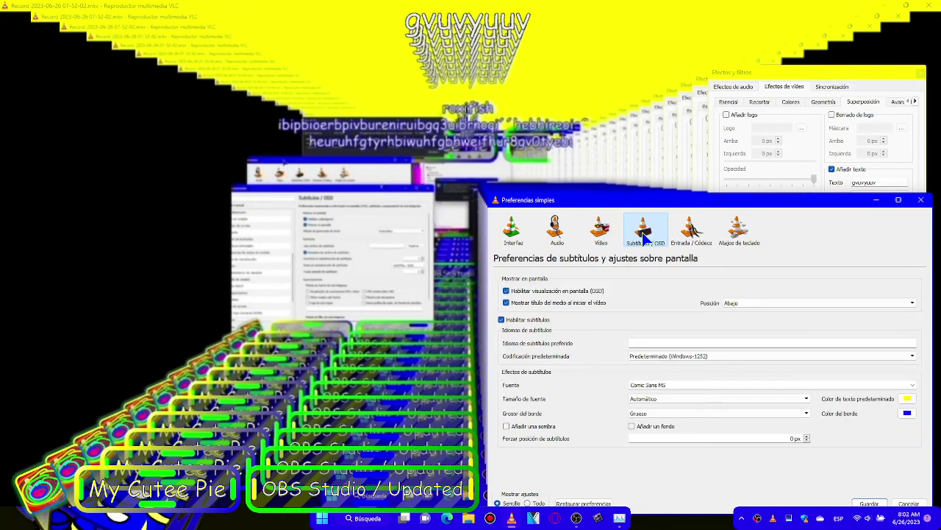
{"action": "left_click", "coordinate": [528, 504]}
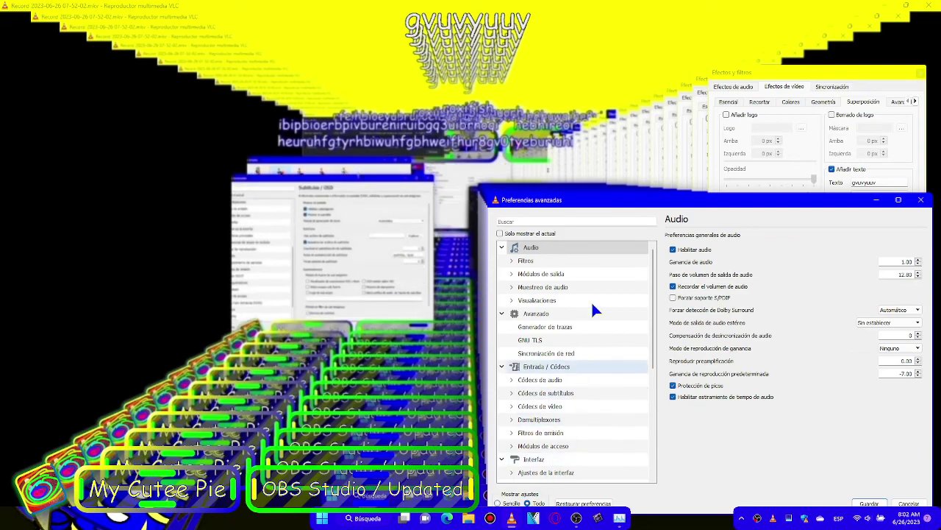
{"action": "scroll", "coordinate": [590, 270], "scroll_direction": "down", "scroll_amount": 5}
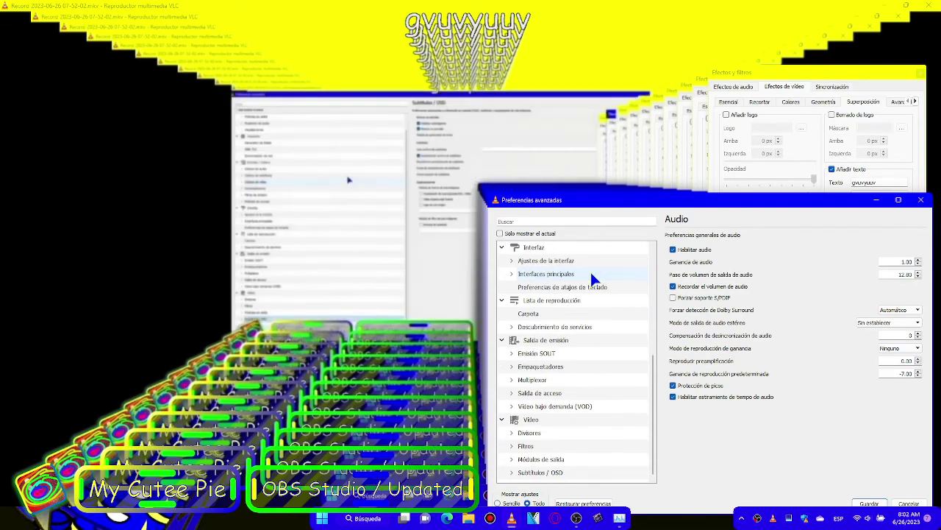
{"action": "left_click", "coordinate": [567, 443]}
{"action": "left_click", "coordinate": [575, 473]}
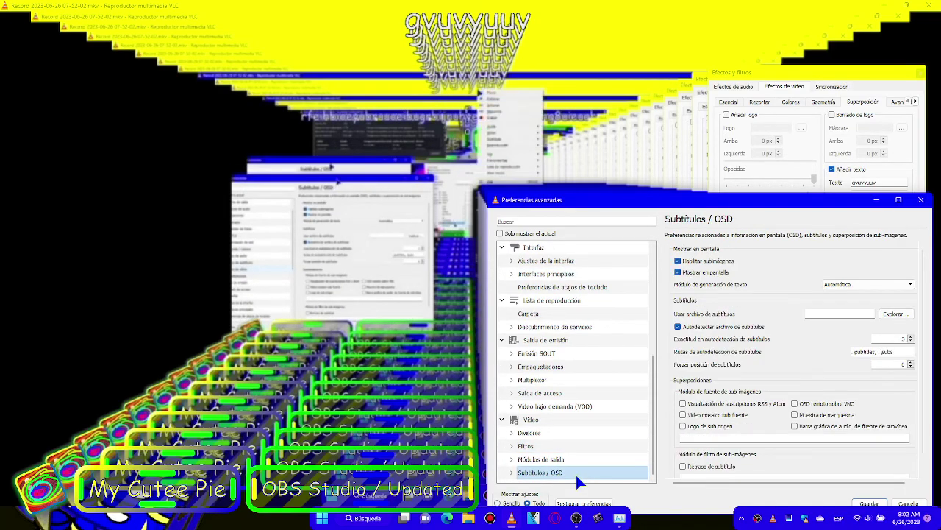
{"action": "left_click", "coordinate": [847, 286]}
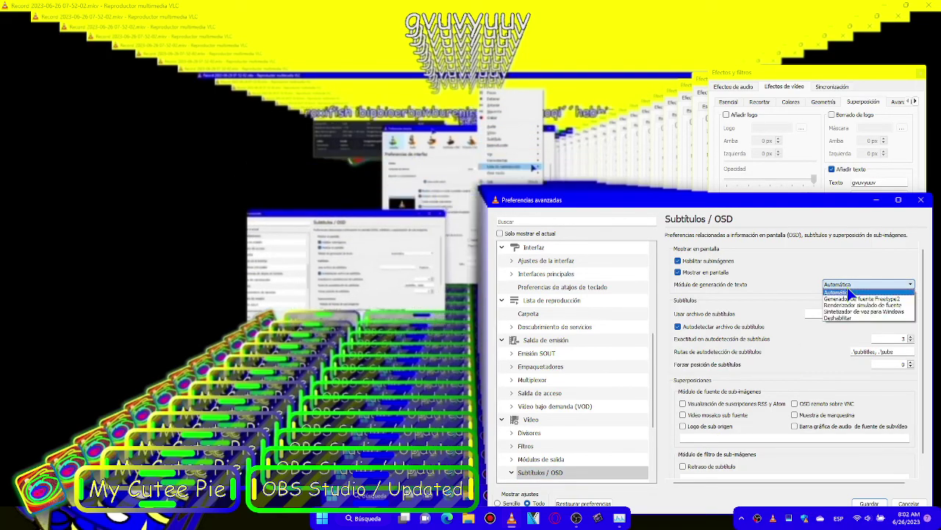
{"action": "left_click", "coordinate": [848, 292]}
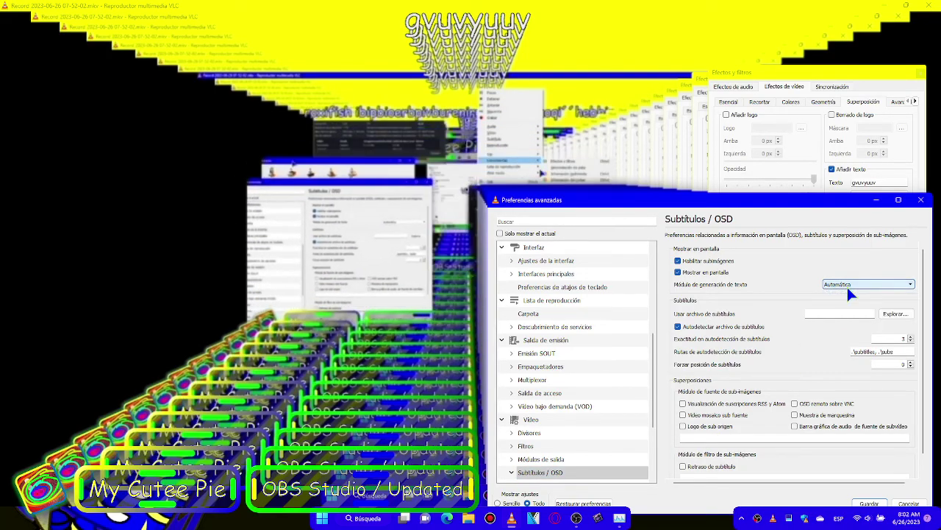
- Disable the YUVP renderer in the Generador de texto settings
{"action": "scroll", "coordinate": [555, 366], "scroll_direction": "down", "scroll_amount": 3}
{"action": "left_click", "coordinate": [556, 367]}
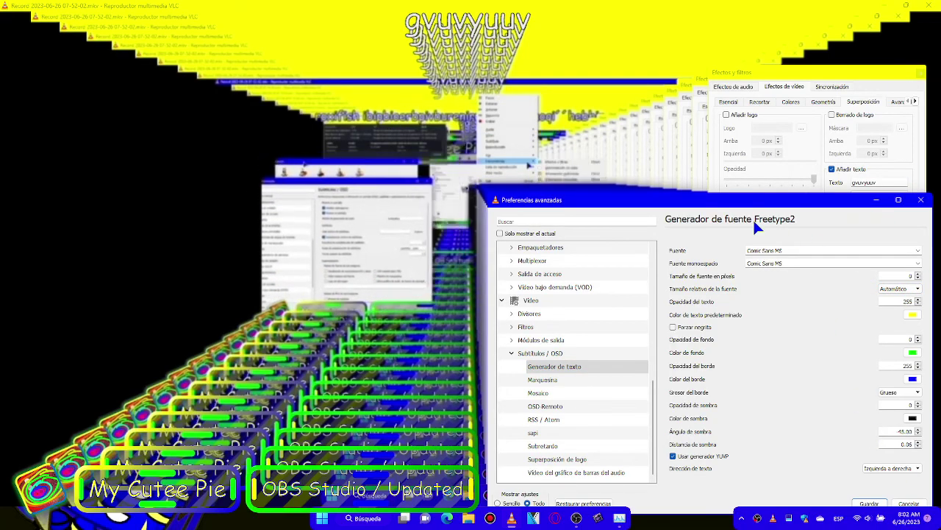
{"action": "left_click", "coordinate": [715, 453]}
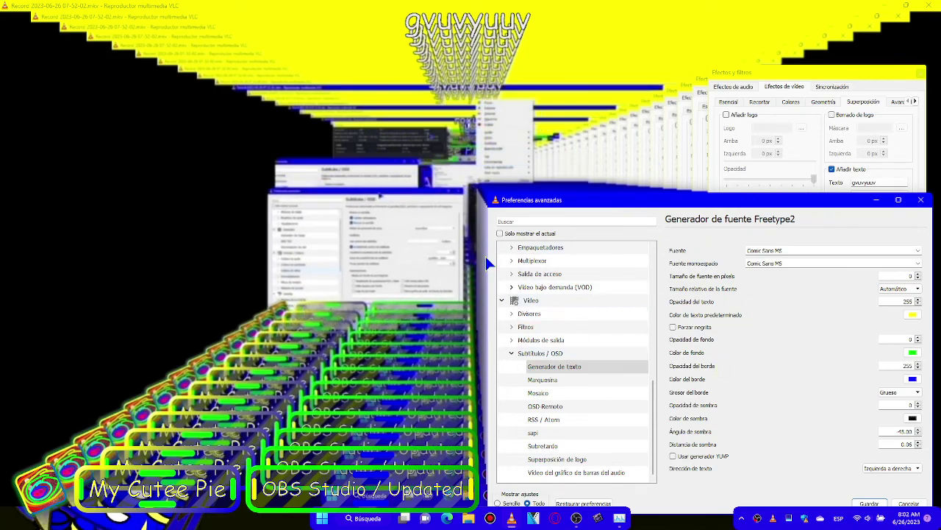
- Review the Marquesina, Mosaico and OSD Remoto settings under Subtítulos / OSD
{"action": "left_click", "coordinate": [552, 380]}
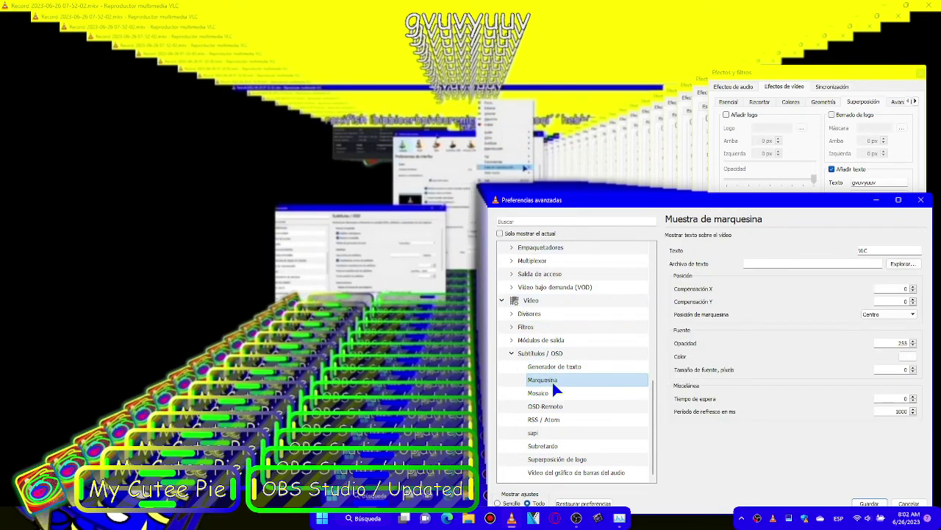
{"action": "left_click", "coordinate": [608, 395]}
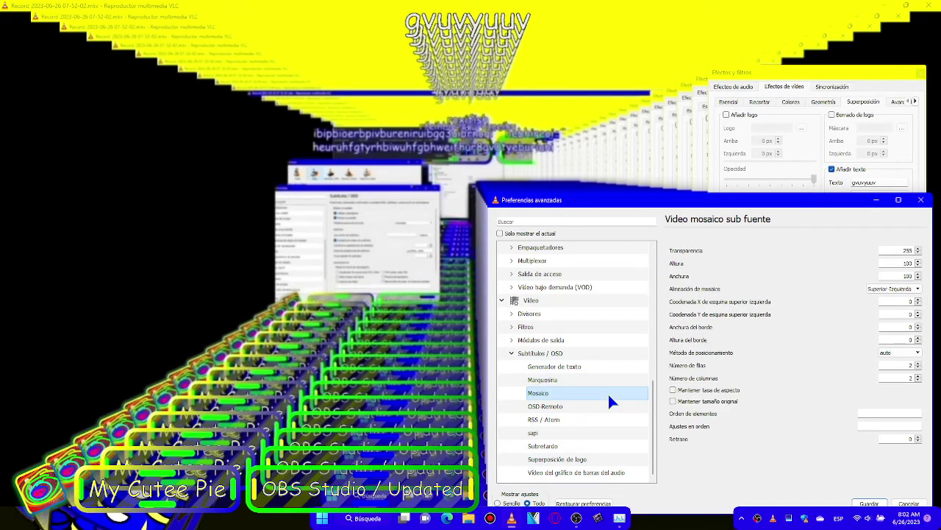
{"action": "left_click", "coordinate": [609, 406]}
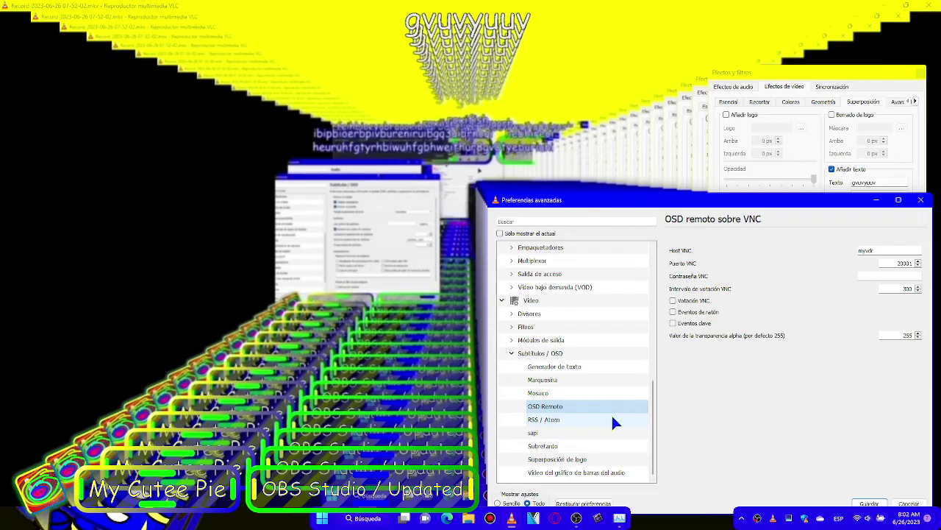
- Set the RSS / Atom font colour to yellow (#ffff00) under Subtítulos / OSD
{"action": "left_click", "coordinate": [614, 421]}
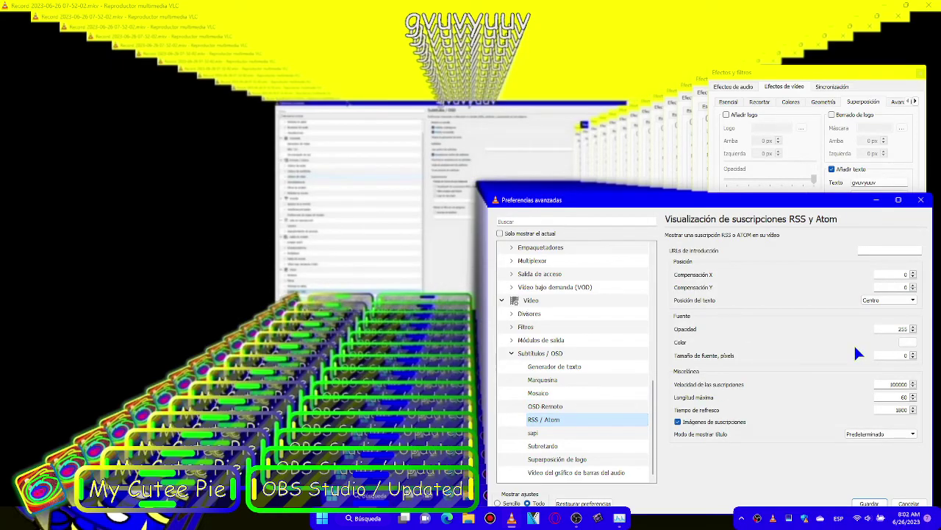
{"action": "left_click", "coordinate": [909, 342]}
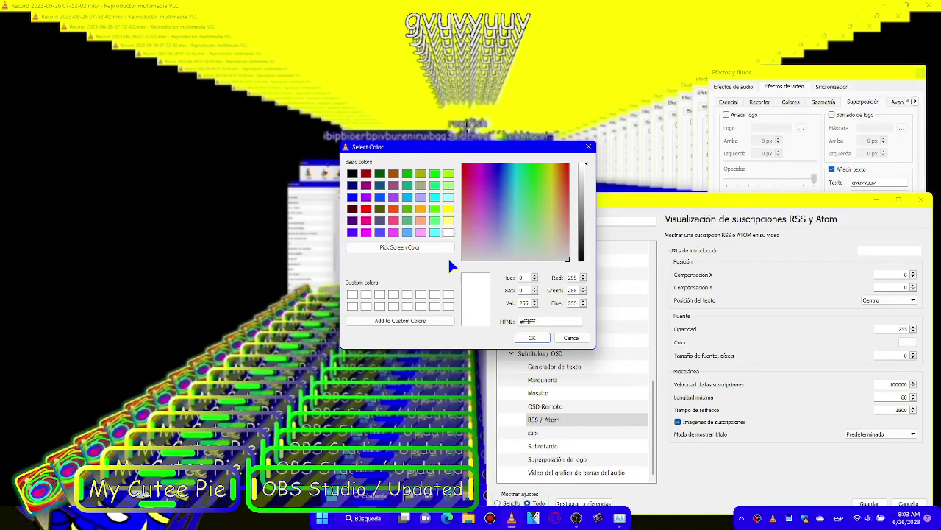
{"action": "left_click", "coordinate": [448, 208]}
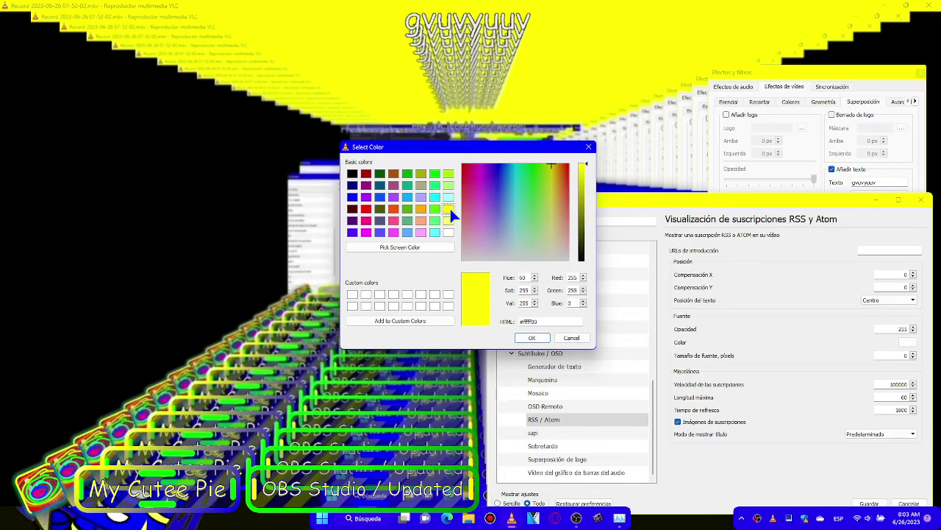
{"action": "left_click", "coordinate": [532, 340]}
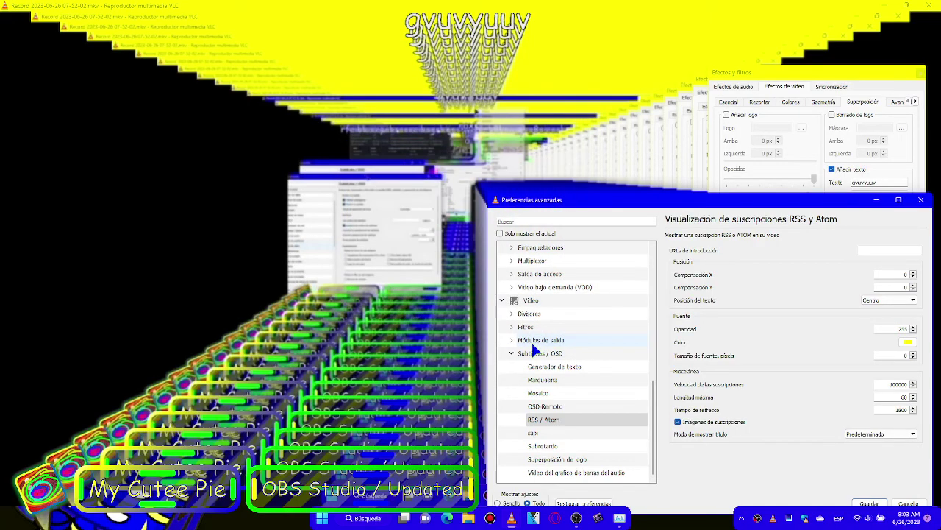
- Review the sapi, Subretardo, Superposición de logo and audio bar graph settings, ending on the general Audio page
{"action": "left_click", "coordinate": [540, 434]}
{"action": "left_click", "coordinate": [544, 445]}
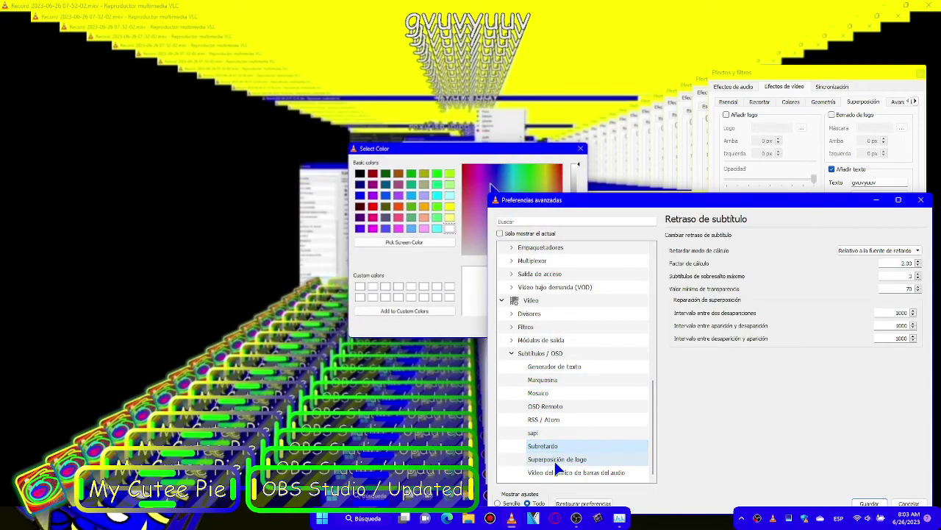
{"action": "left_click", "coordinate": [554, 460]}
{"action": "left_click", "coordinate": [563, 470]}
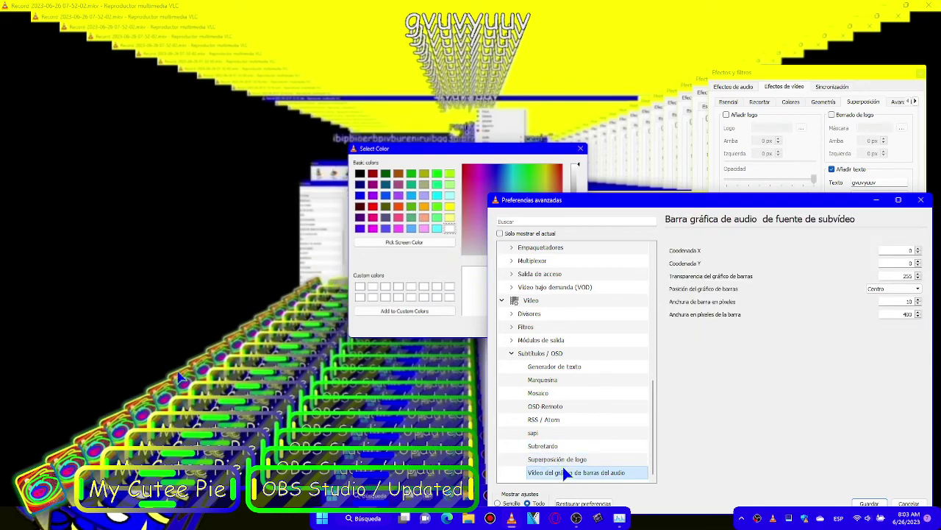
{"action": "scroll", "coordinate": [568, 365], "scroll_direction": "up", "scroll_amount": 10}
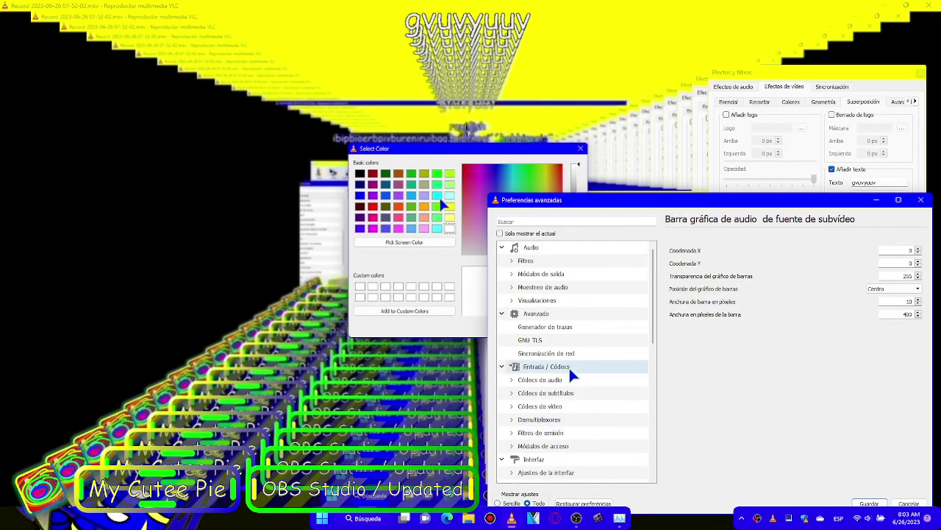
{"action": "left_click", "coordinate": [572, 247]}
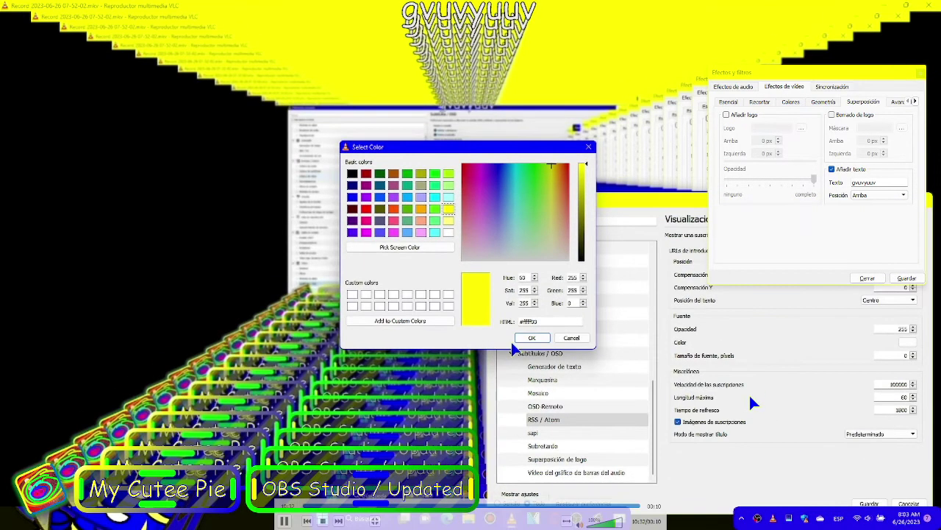
- Raise the playback volume to 125% and clear the overlay text in the Superposición video effects
{"action": "left_click", "coordinate": [532, 340]}
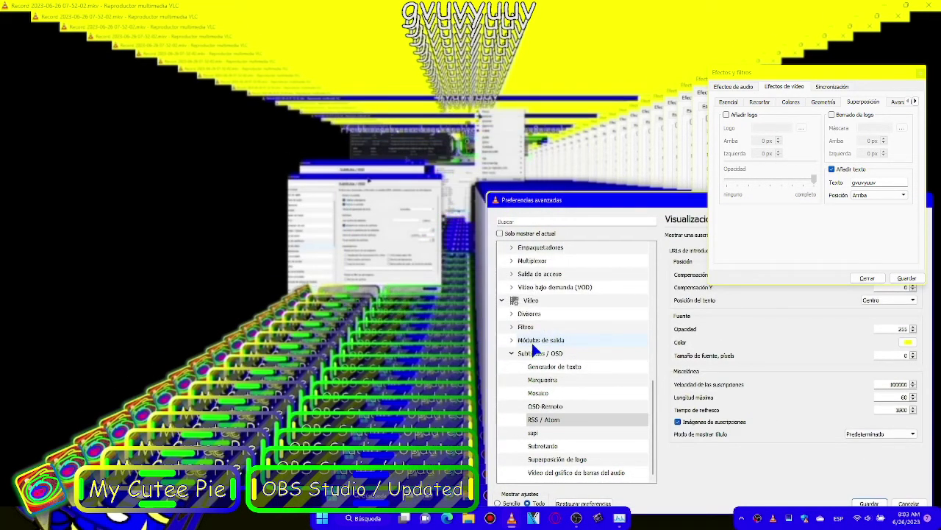
{"action": "scroll", "coordinate": [539, 381], "scroll_direction": "up", "scroll_amount": 4}
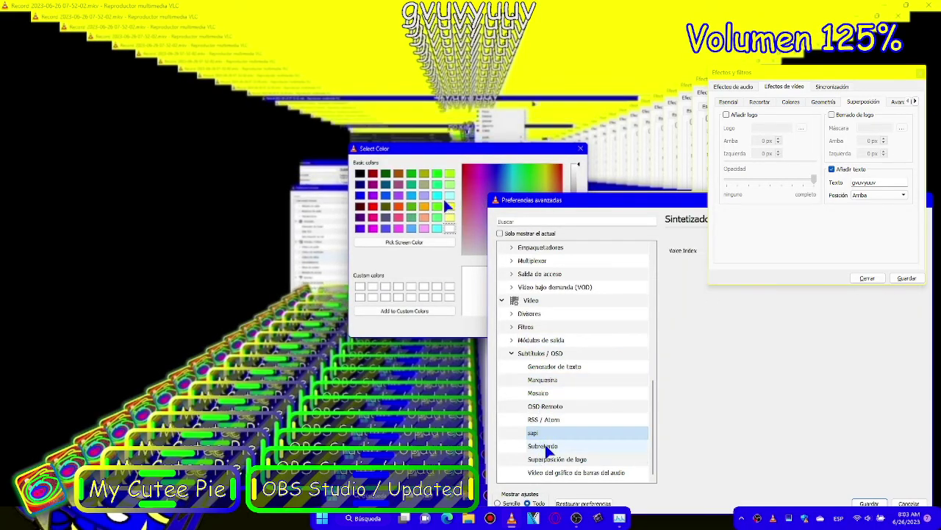
{"action": "left_click", "coordinate": [556, 460]}
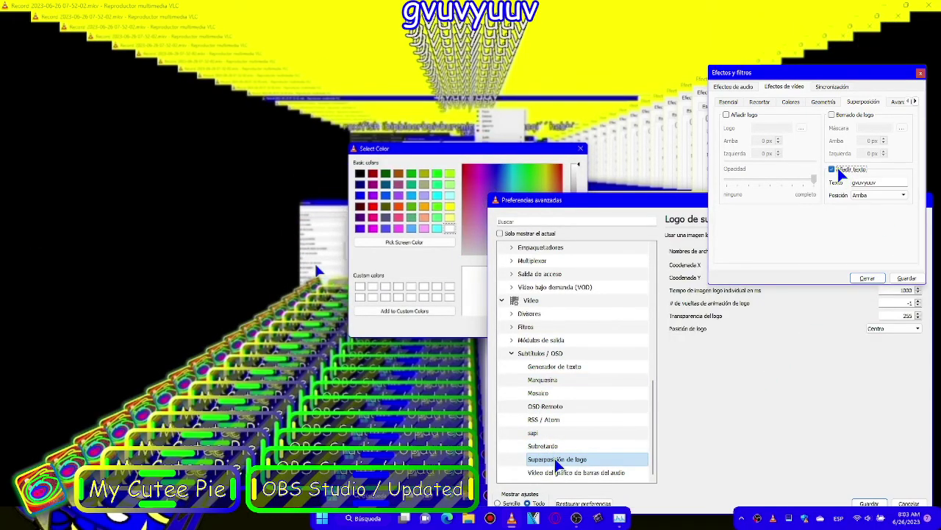
{"action": "left_click", "coordinate": [562, 471]}
{"action": "scroll", "coordinate": [568, 372], "scroll_direction": "up", "scroll_amount": 8}
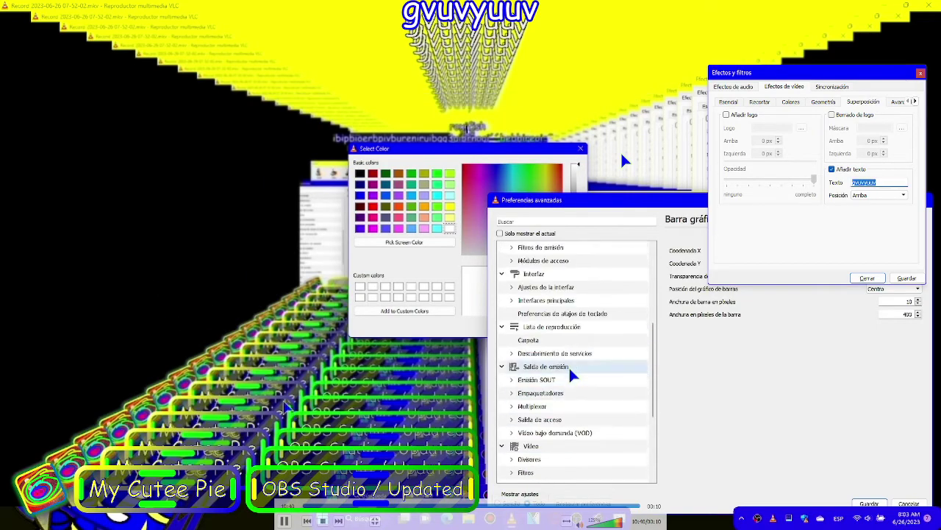
{"action": "left_click", "coordinate": [572, 246]}
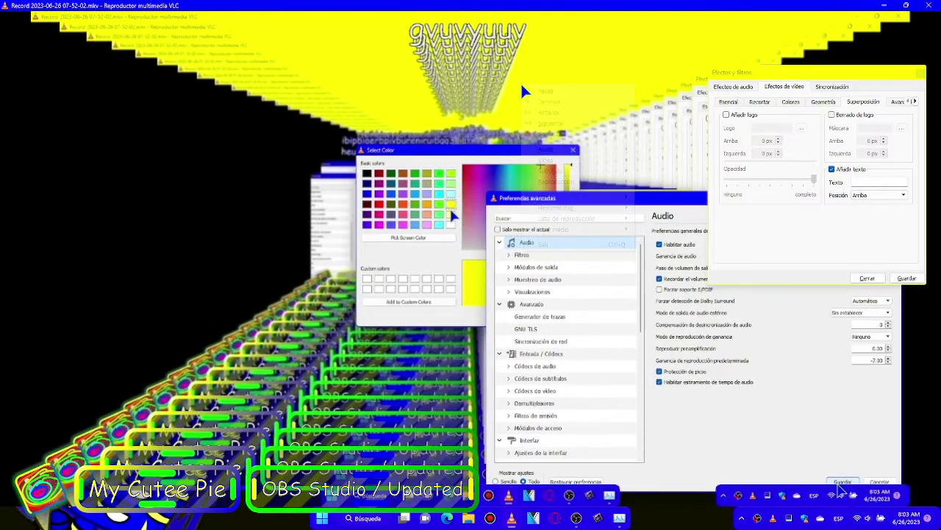
- Open the preferences on the Subtítulos / OSD page and switch to showing all settings
{"action": "right_click", "coordinate": [520, 83]}
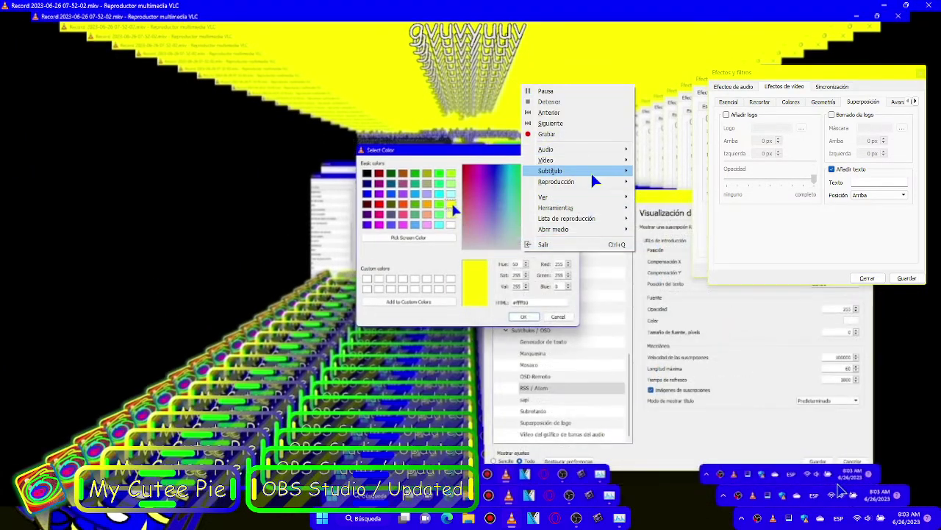
{"action": "mouse_move", "coordinate": [599, 208]}
{"action": "left_click", "coordinate": [678, 311]}
{"action": "left_click", "coordinate": [620, 230]}
{"action": "left_click", "coordinate": [643, 228]}
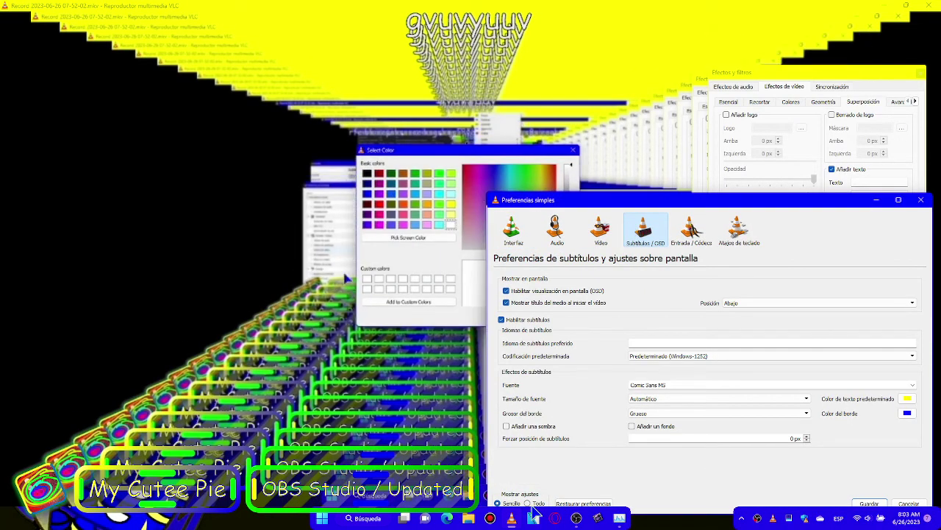
{"action": "left_click", "coordinate": [528, 503]}
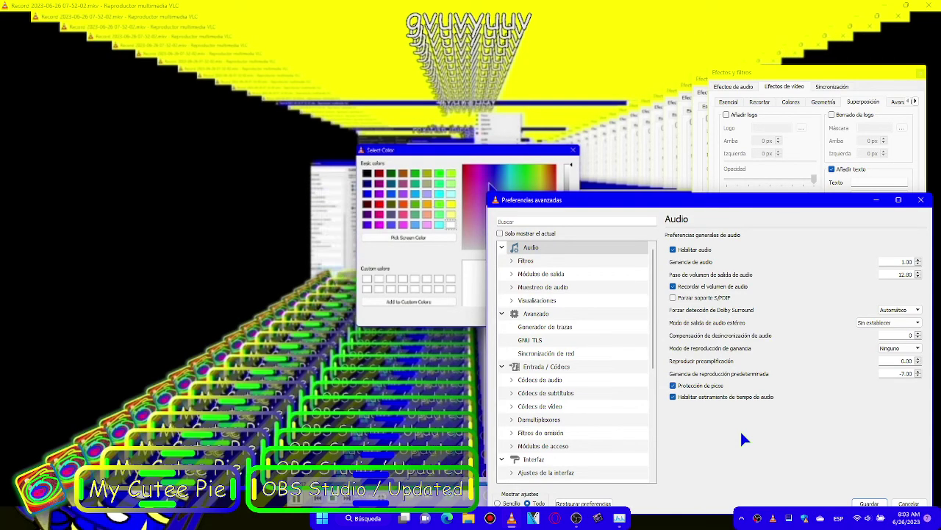
- Examine the Códecs de subtítulos settings, including CC 608/708, Decodificador TTML, Kate, Simulado, Subtítulo (avanzado) and Subtítulos
{"action": "scroll", "coordinate": [541, 356], "scroll_direction": "down", "scroll_amount": 5}
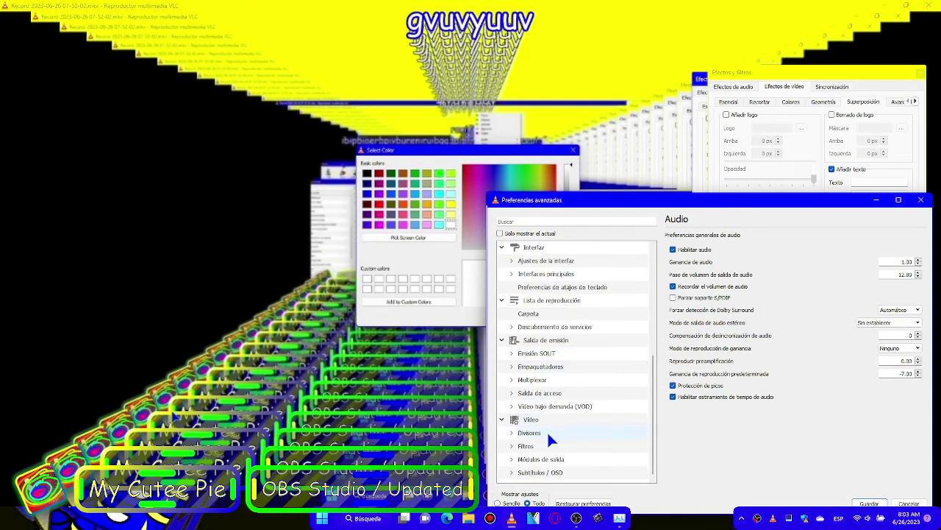
{"action": "scroll", "coordinate": [575, 328], "scroll_direction": "up", "scroll_amount": 5}
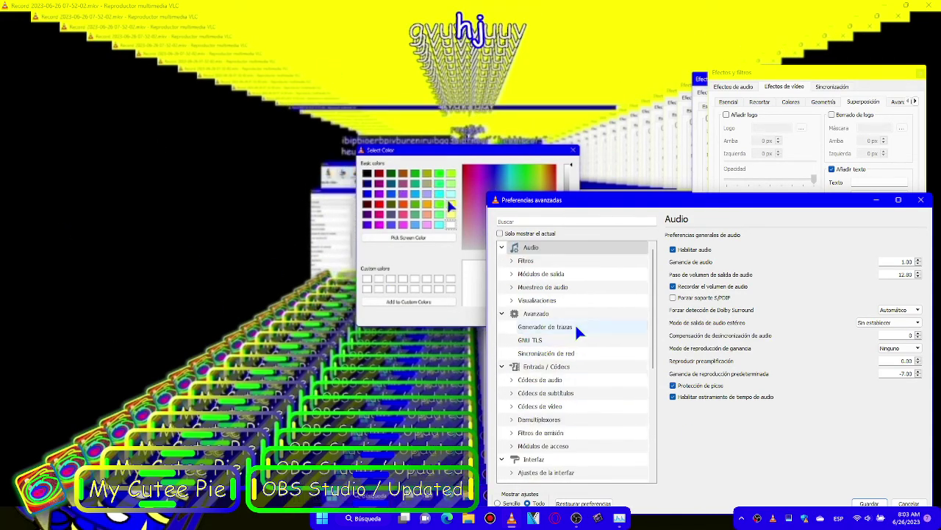
{"action": "double_click", "coordinate": [589, 393]}
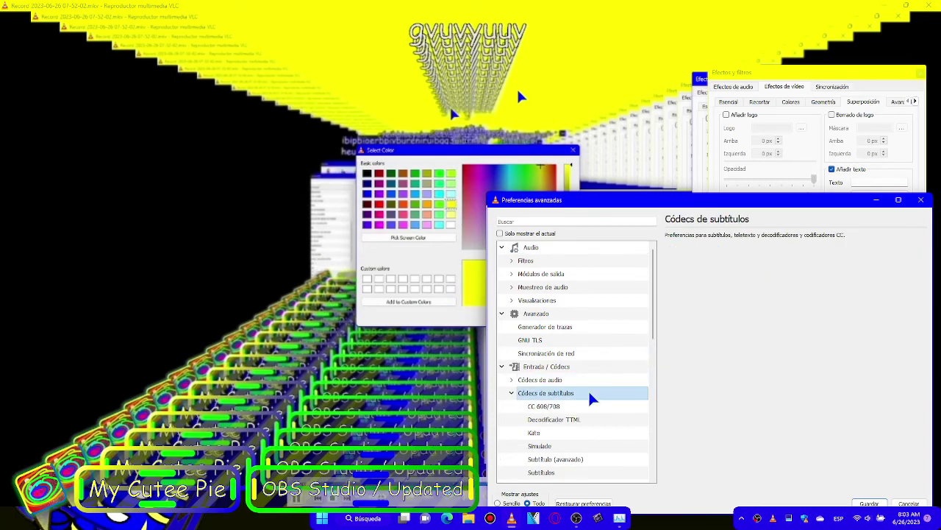
{"action": "left_click", "coordinate": [570, 417]}
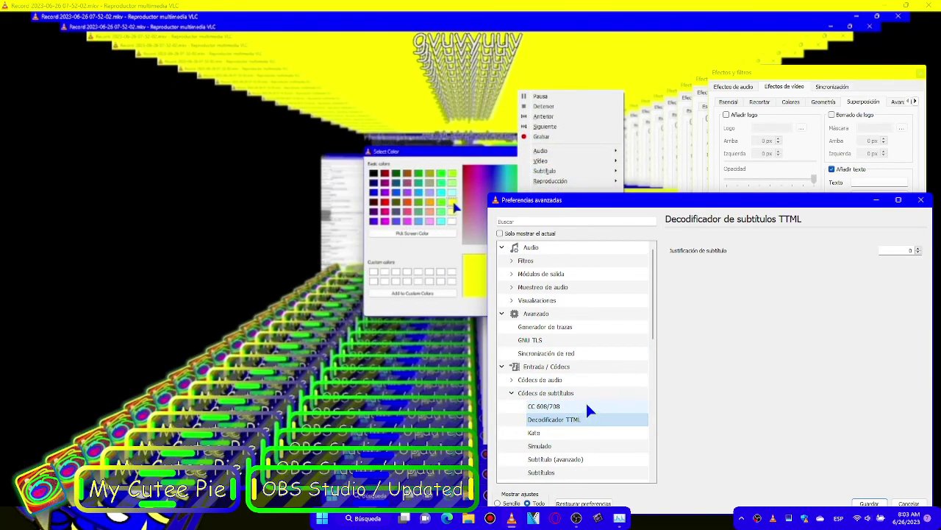
{"action": "left_click", "coordinate": [585, 404]}
{"action": "left_click", "coordinate": [613, 459]}
{"action": "left_click", "coordinate": [623, 432]}
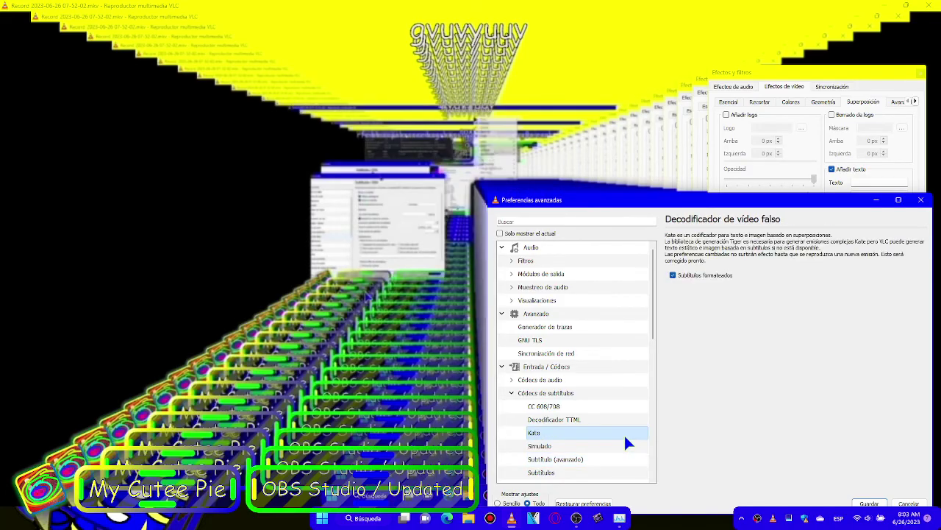
{"action": "left_click", "coordinate": [608, 444]}
{"action": "left_click", "coordinate": [607, 460]}
{"action": "scroll", "coordinate": [608, 457], "scroll_direction": "down", "scroll_amount": 1}
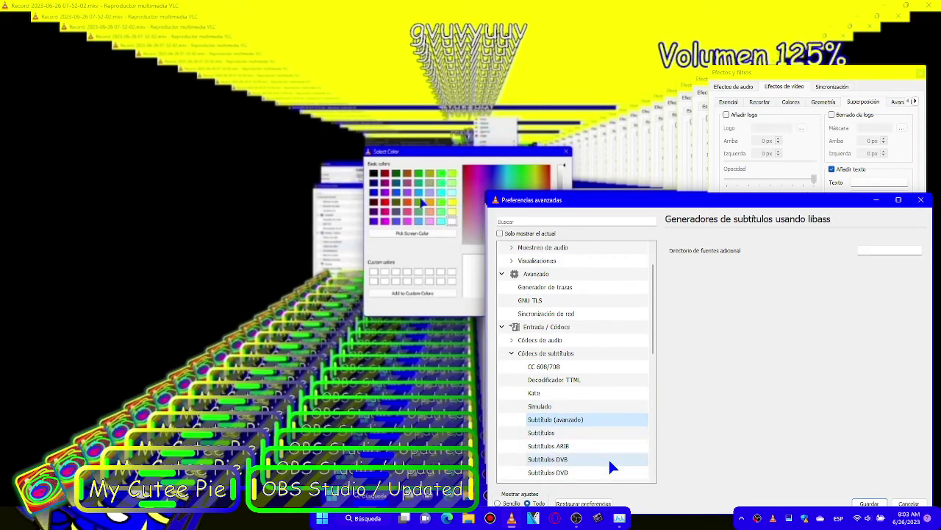
{"action": "left_click", "coordinate": [583, 439]}
{"action": "scroll", "coordinate": [583, 430], "scroll_direction": "down", "scroll_amount": 4}
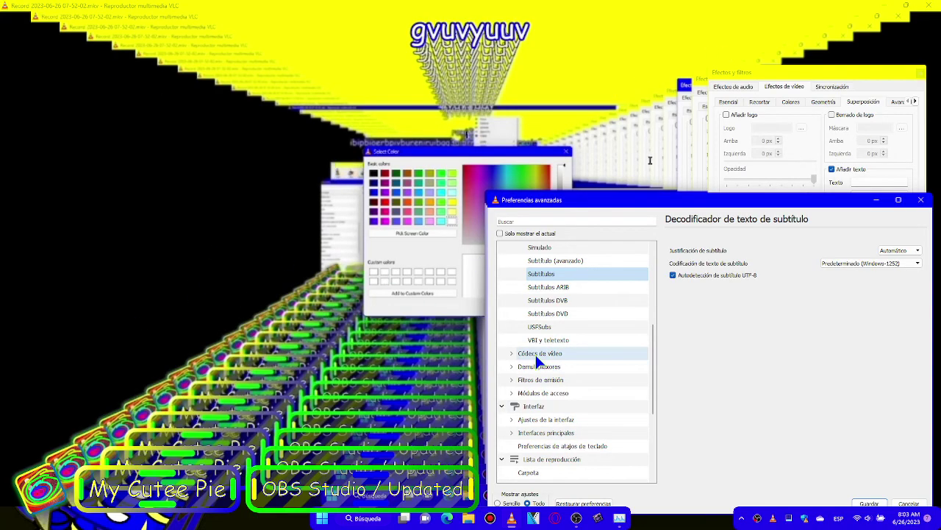
- Examine the dav1d video codec, Generador de trazas and audio Filtros settings
{"action": "double_click", "coordinate": [535, 354]}
{"action": "left_click", "coordinate": [577, 368]}
{"action": "scroll", "coordinate": [623, 378], "scroll_direction": "down", "scroll_amount": 2}
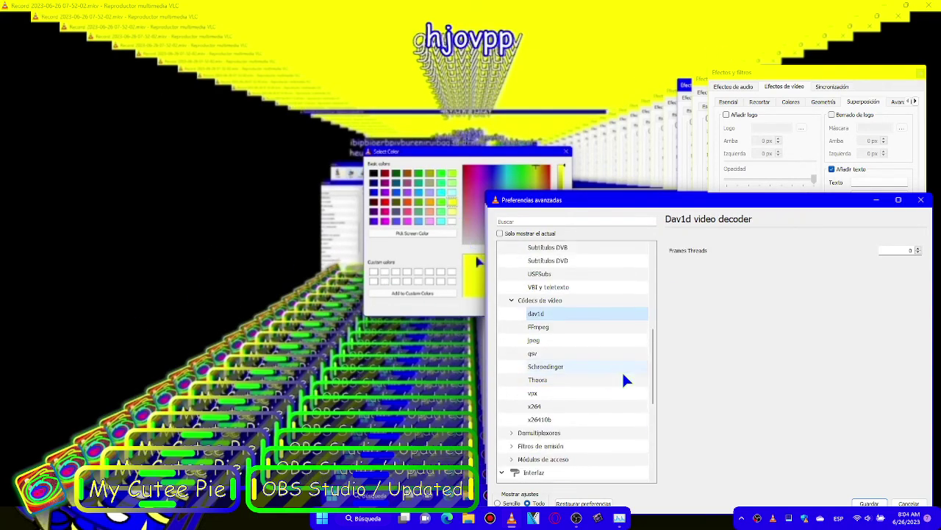
{"action": "scroll", "coordinate": [623, 379], "scroll_direction": "up", "scroll_amount": 7}
{"action": "left_click", "coordinate": [584, 325]}
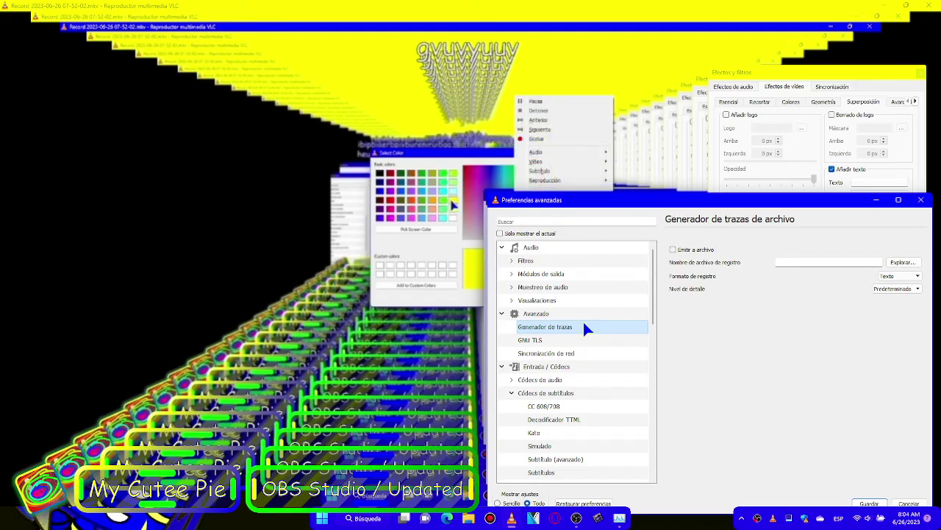
{"action": "double_click", "coordinate": [626, 263]}
- Expand the video Filtros and examine the Movimiento borroso, Máscara alfa and Gradiente settings
{"action": "scroll", "coordinate": [626, 263], "scroll_direction": "down", "scroll_amount": 15}
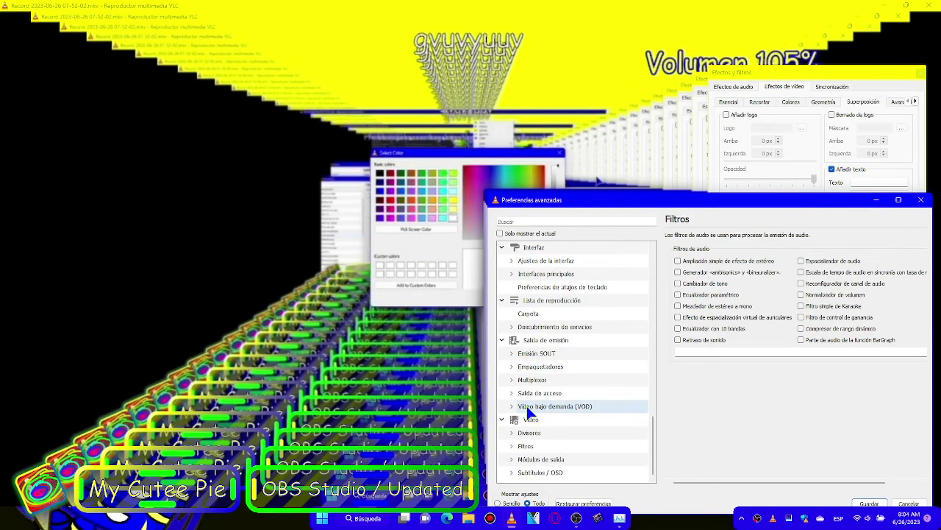
{"action": "double_click", "coordinate": [533, 446]}
{"action": "scroll", "coordinate": [533, 446], "scroll_direction": "down", "scroll_amount": 10}
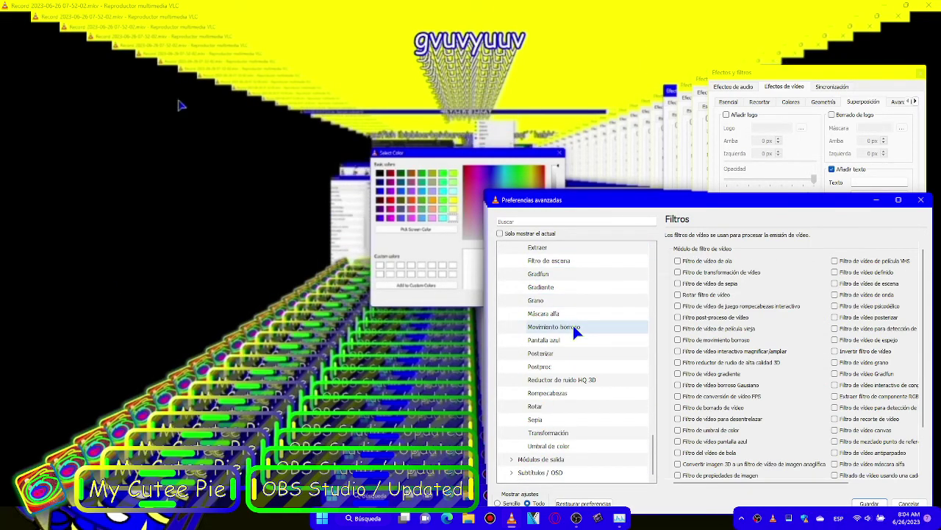
{"action": "left_click", "coordinate": [574, 328]}
{"action": "left_click", "coordinate": [582, 313]}
{"action": "left_click", "coordinate": [590, 287]}
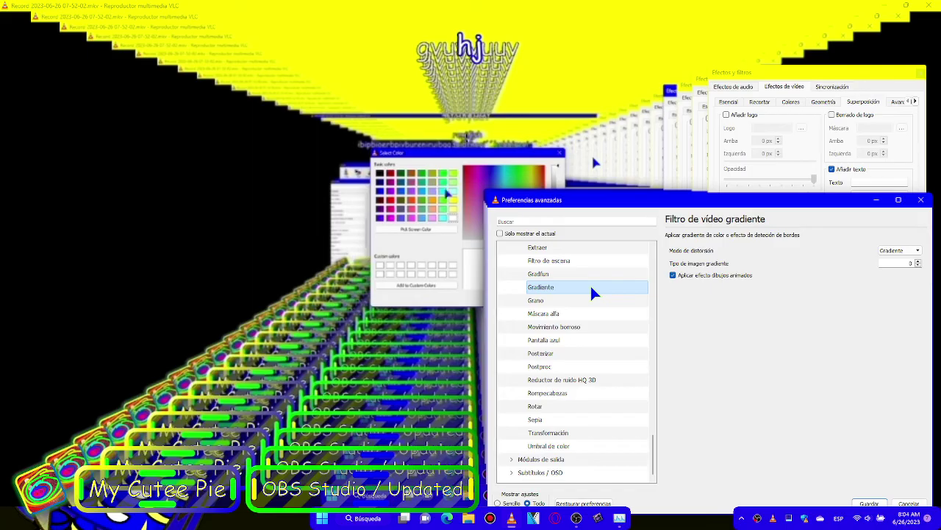
- Examine the d3d11_filters, Desentrelazar, Borroso Gaussiano, Escala SW and Máscara alfa video filter settings
{"action": "scroll", "coordinate": [590, 289], "scroll_direction": "up", "scroll_amount": 3}
{"action": "scroll", "coordinate": [591, 289], "scroll_direction": "up", "scroll_amount": 1}
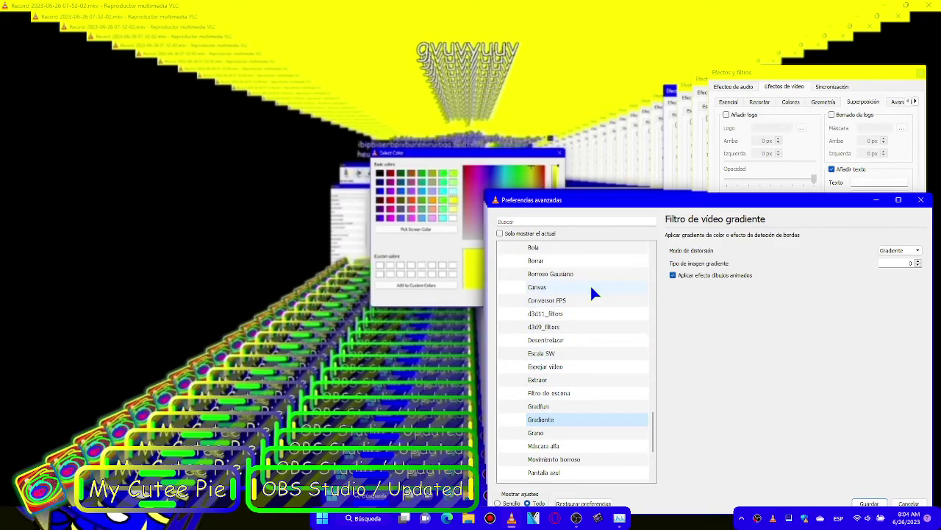
{"action": "left_click", "coordinate": [575, 316]}
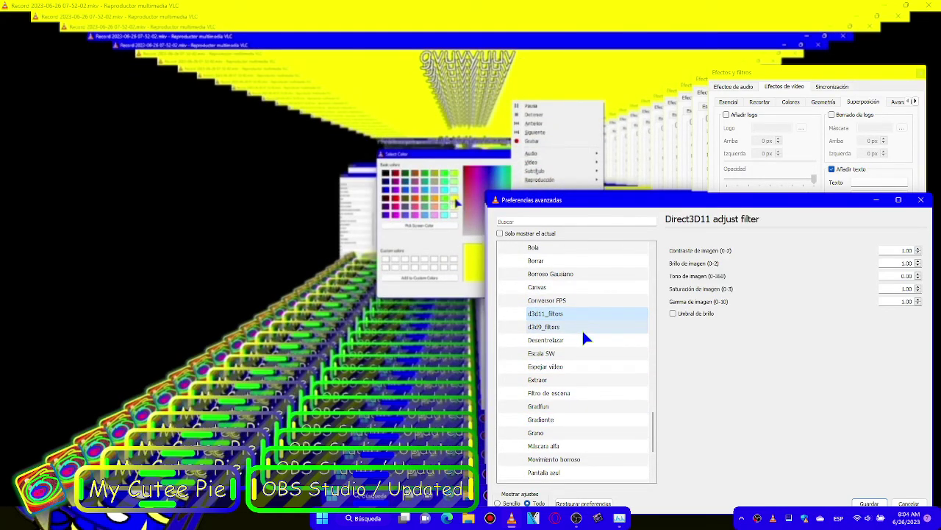
{"action": "left_click", "coordinate": [594, 340]}
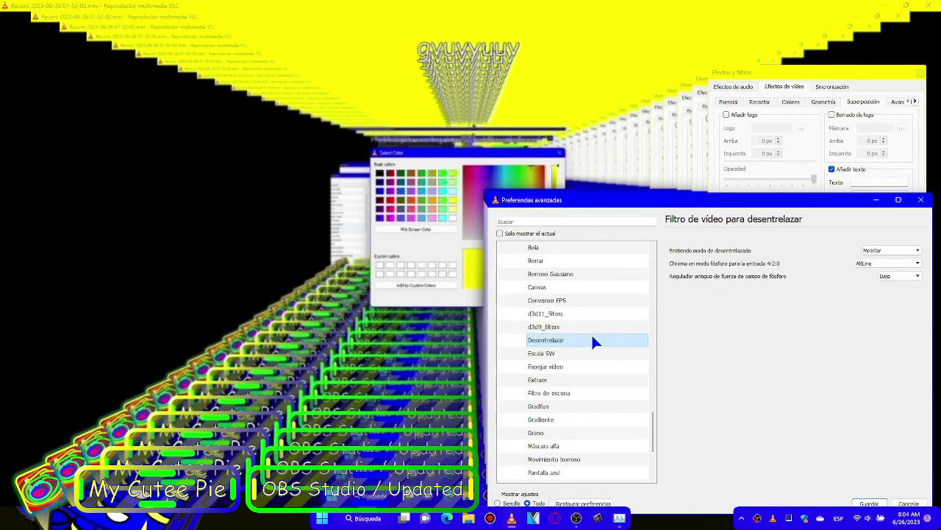
{"action": "left_click", "coordinate": [584, 274]}
{"action": "left_click", "coordinate": [600, 353]}
{"action": "key", "text": "e"}
{"action": "key", "text": "p"}
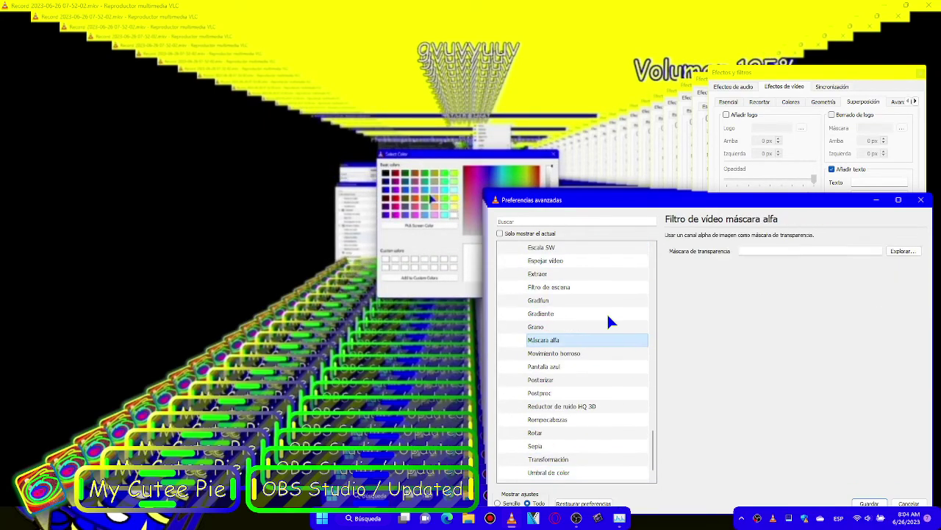
- Examine the Empaquetadores settings and the Reductor de ruido HQ 3D video filter settings
{"action": "key", "text": "a"}
{"action": "key", "text": "e"}
{"action": "key", "text": "d"}
{"action": "key", "text": "a"}
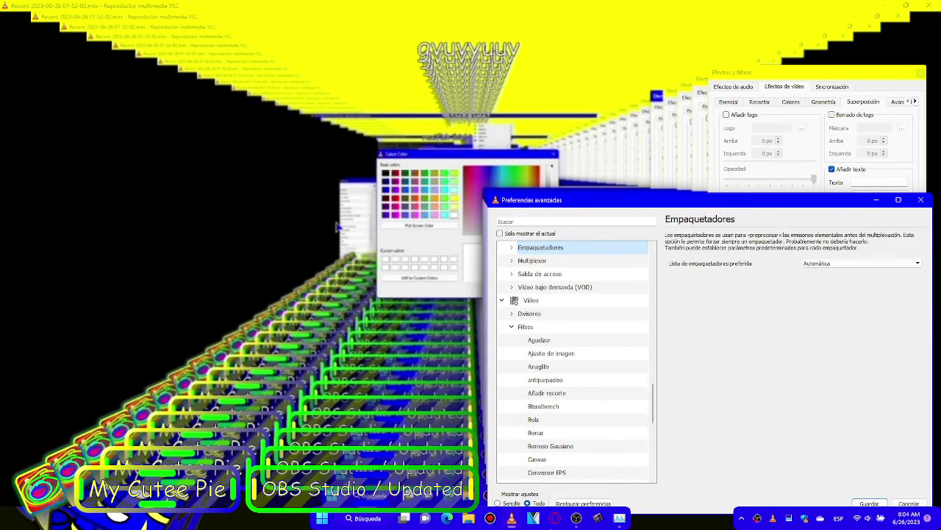
{"action": "key", "text": "g"}
{"action": "key", "text": "g"}
{"action": "key", "text": "p"}
{"action": "key", "text": "o"}
{"action": "key", "text": "g"}
{"action": "key", "text": "e"}
{"action": "key", "text": "d"}
{"action": "key", "text": "m"}
{"action": "left_click", "coordinate": [585, 380]}
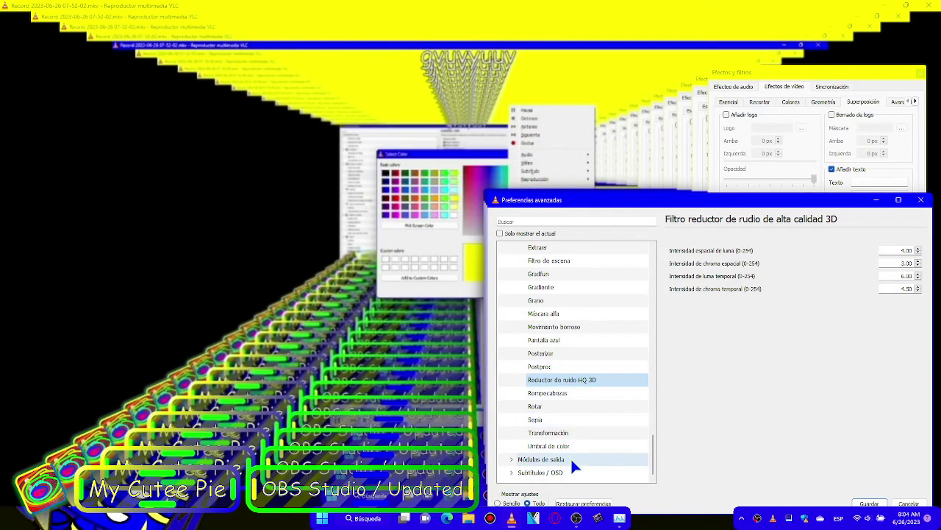
- Expand the video Módulos de salida and examine the module selection, both OpenGL outputs and Salida YUV
{"action": "left_click", "coordinate": [572, 459]}
{"action": "double_click", "coordinate": [571, 459]}
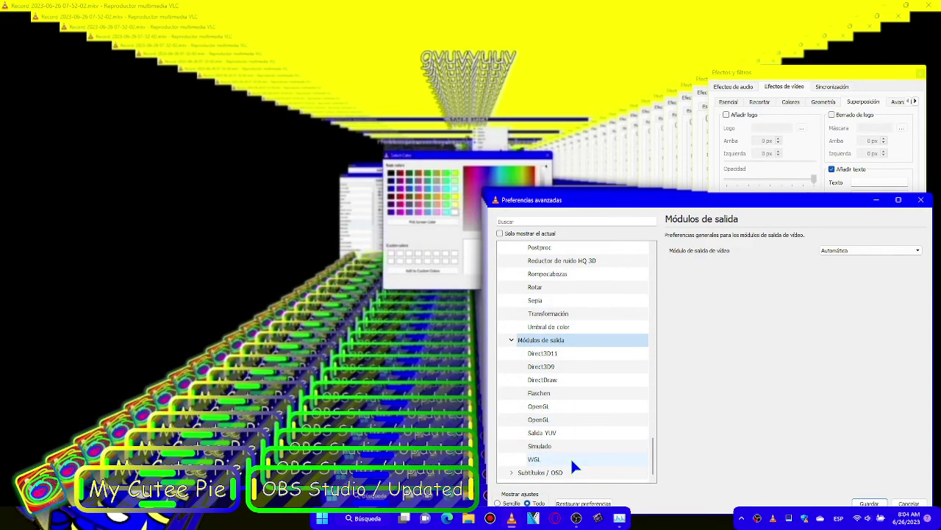
{"action": "left_click", "coordinate": [570, 459]}
{"action": "left_click", "coordinate": [608, 420]}
{"action": "left_click", "coordinate": [627, 392]}
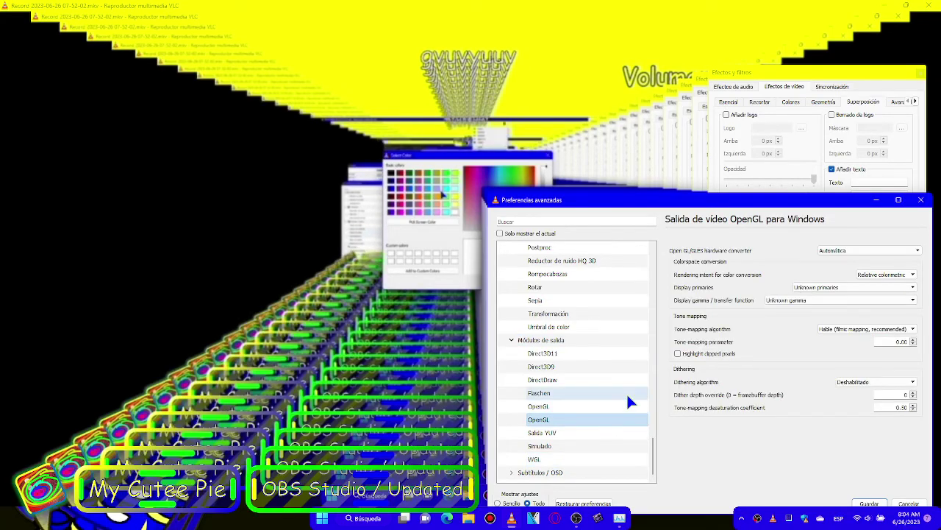
{"action": "left_click", "coordinate": [624, 404]}
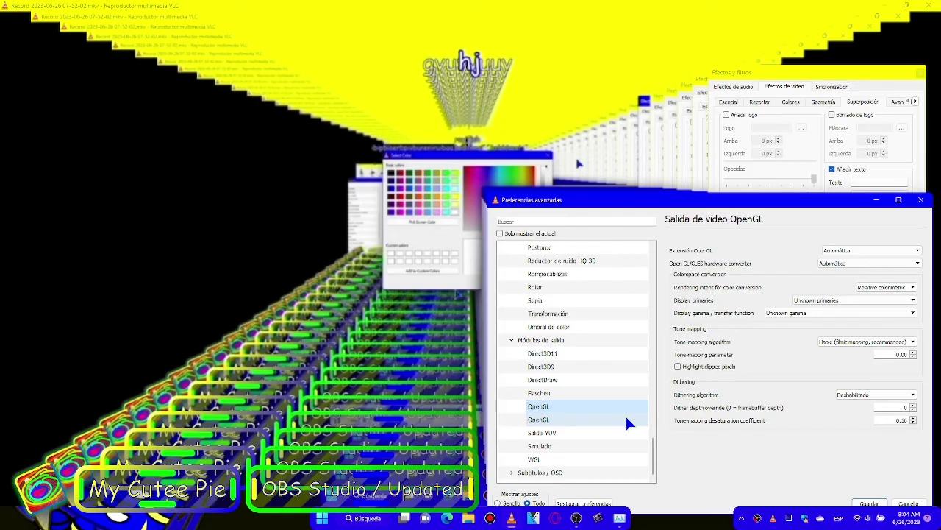
{"action": "left_click", "coordinate": [626, 418]}
{"action": "key", "text": "Down"}
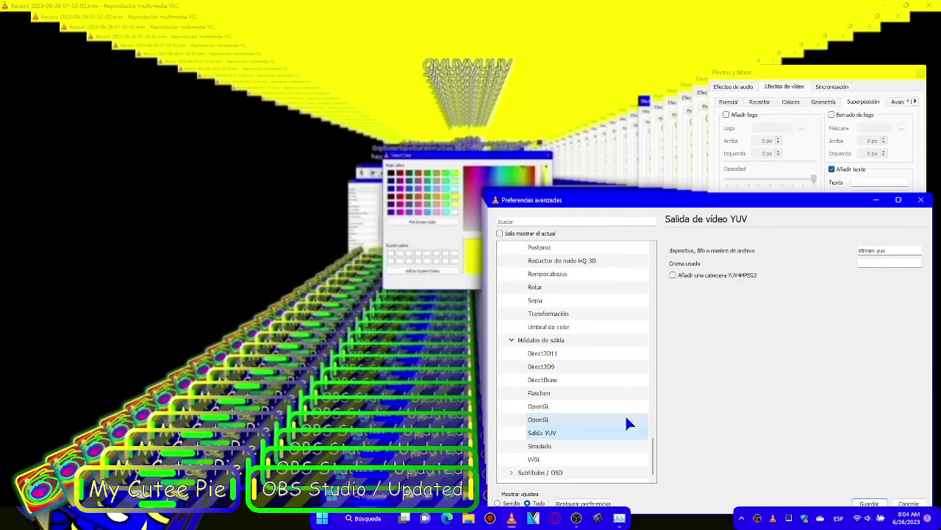
{"action": "key", "text": "Down"}
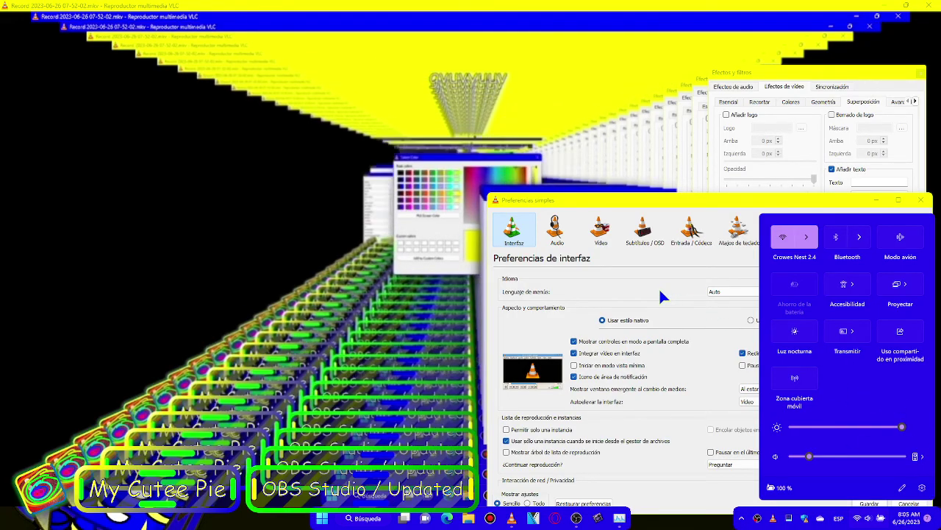
- Examine the simple preferences for Interfaz, Vídeo and Subtítulos / OSD
{"action": "left_click", "coordinate": [659, 291]}
{"action": "scroll", "coordinate": [626, 345], "scroll_direction": "down", "scroll_amount": 3}
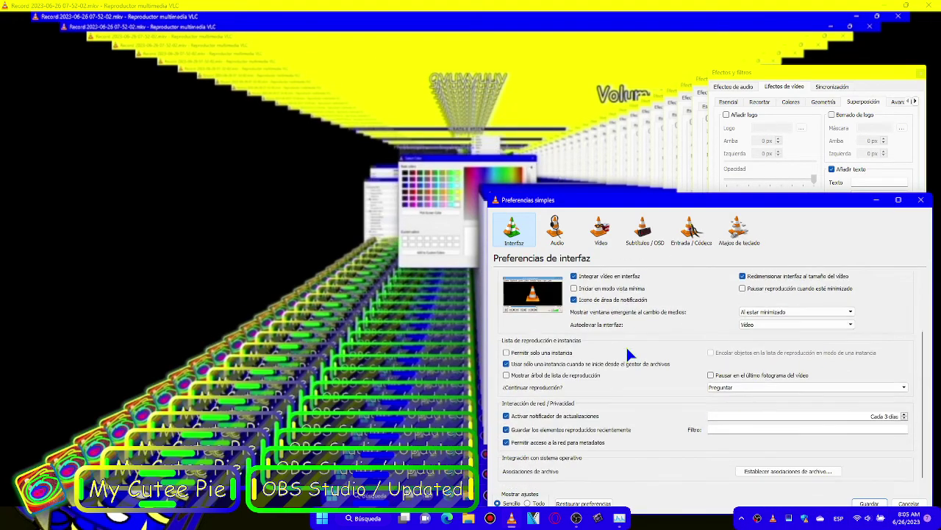
{"action": "scroll", "coordinate": [626, 345], "scroll_direction": "up", "scroll_amount": 3}
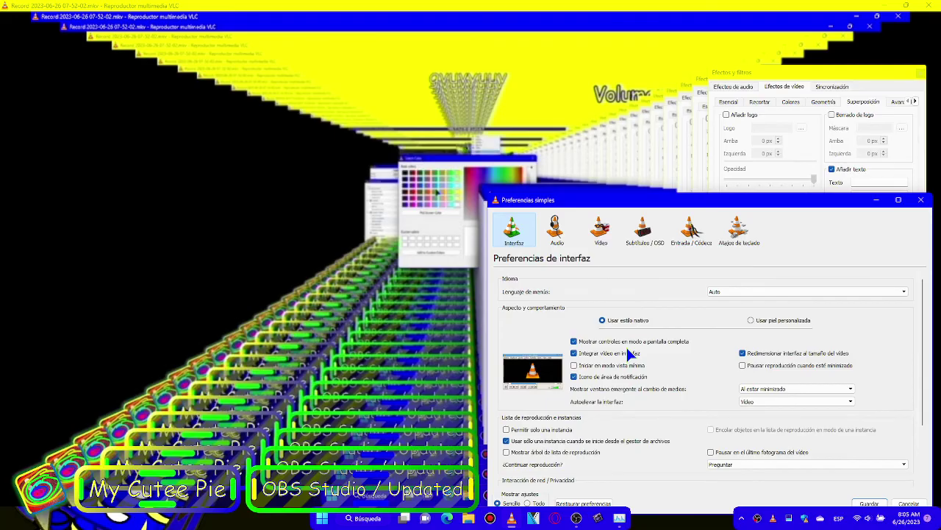
{"action": "left_click", "coordinate": [613, 229]}
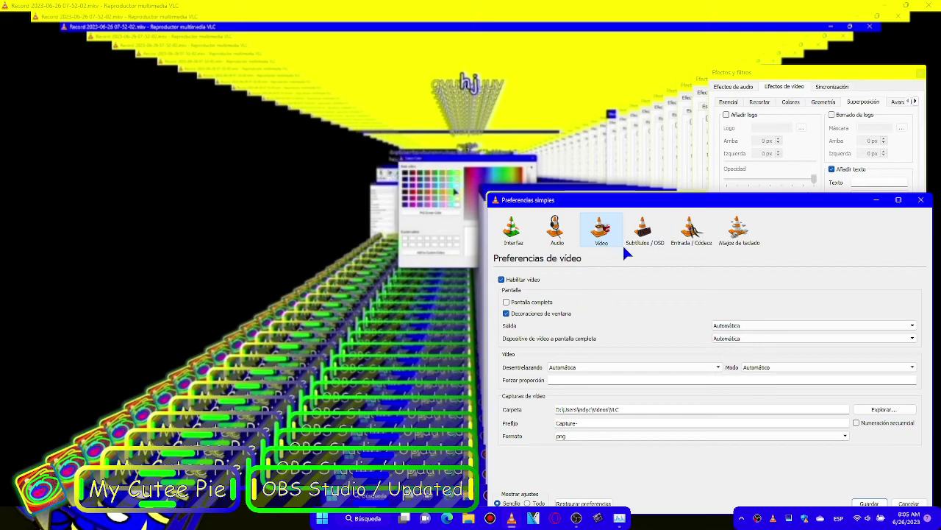
{"action": "left_click", "coordinate": [629, 243]}
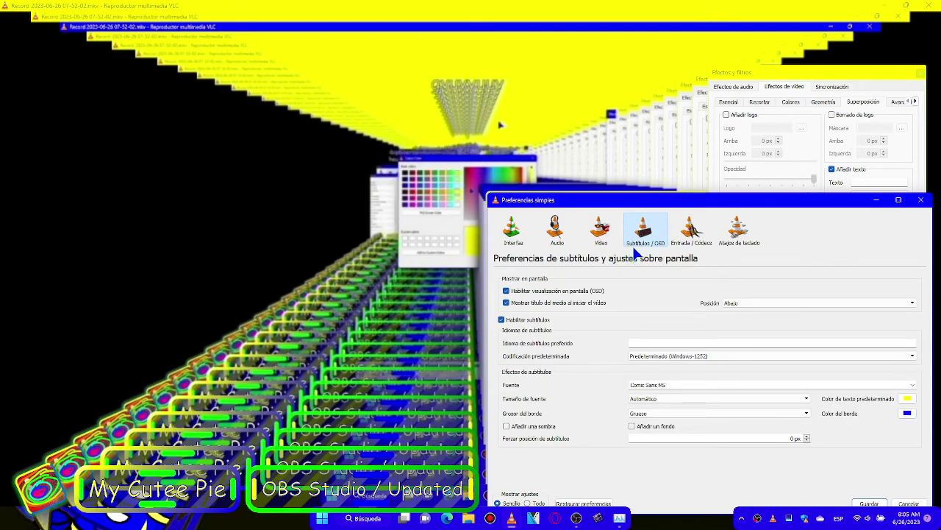
- Show all settings and examine the video Subtítulos / OSD modules, including logo overlay, audio bar graph, RSS / Atom and OSD Remoto
{"action": "left_click", "coordinate": [535, 503]}
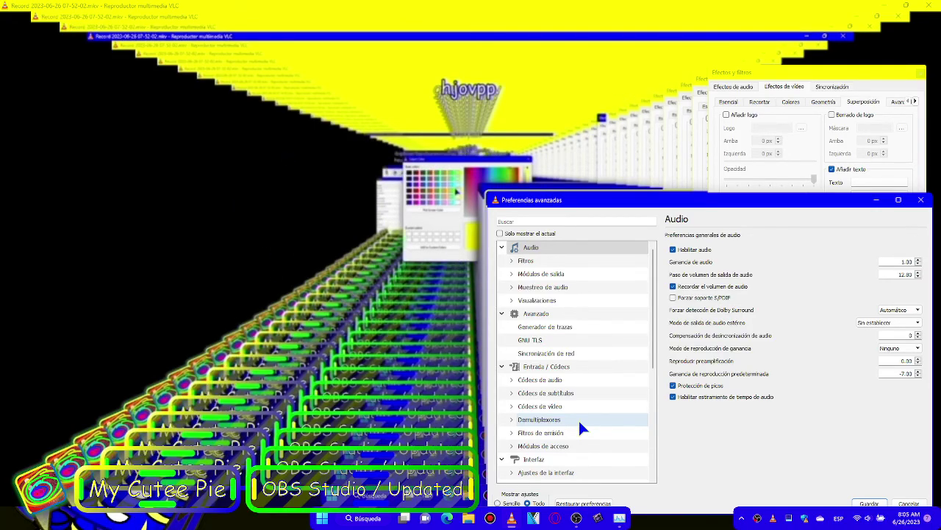
{"action": "scroll", "coordinate": [578, 418], "scroll_direction": "down", "scroll_amount": 5}
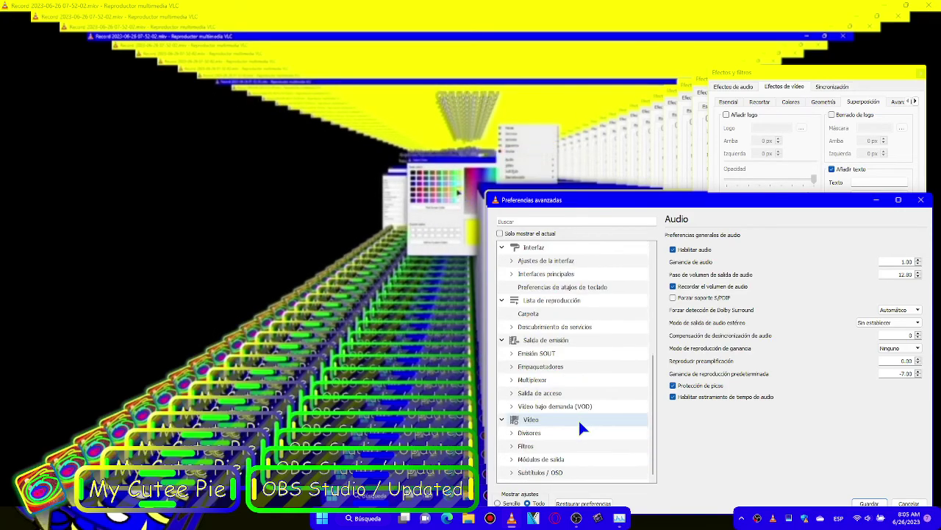
{"action": "left_click", "coordinate": [520, 473]}
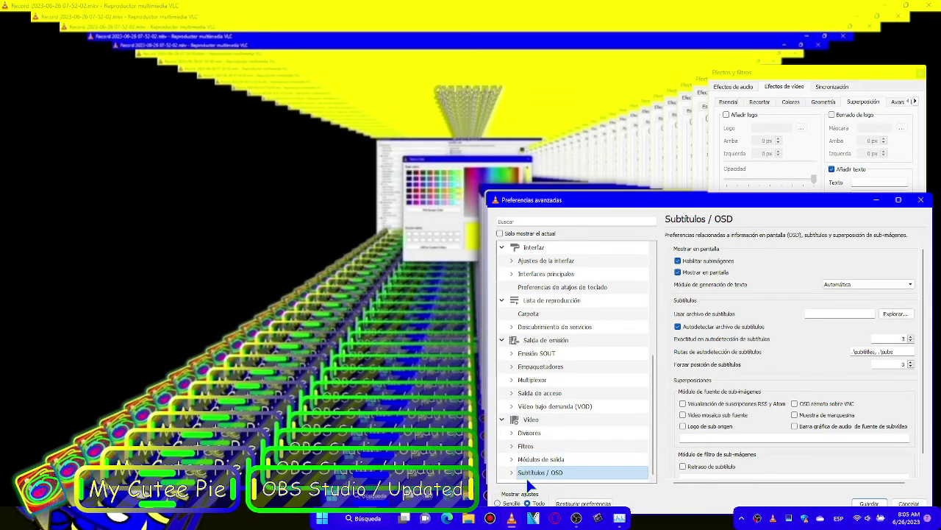
{"action": "scroll", "coordinate": [526, 478], "scroll_direction": "down", "scroll_amount": 3}
{"action": "left_click", "coordinate": [549, 460]}
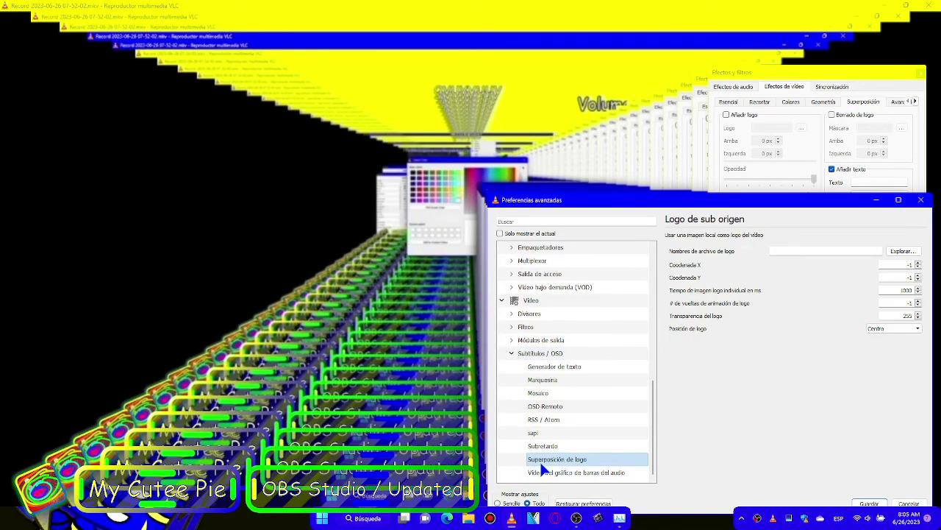
{"action": "left_click", "coordinate": [551, 473]}
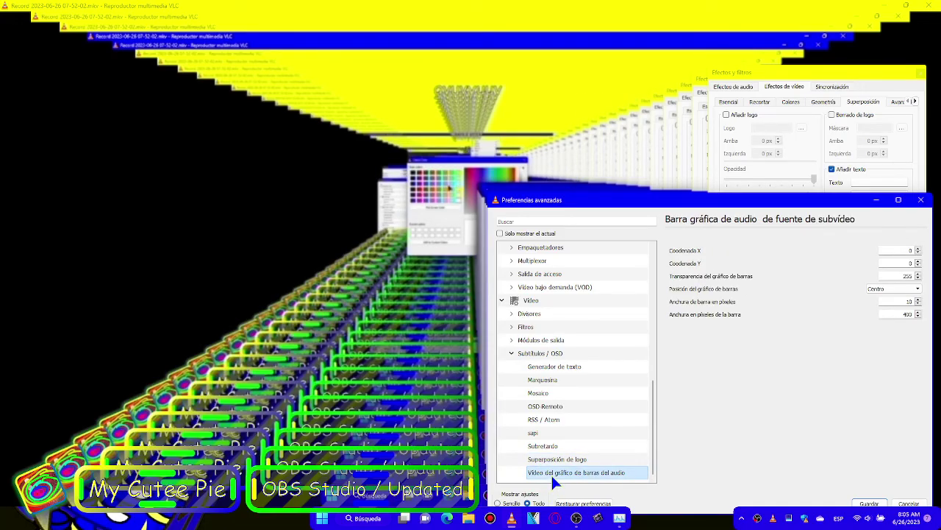
{"action": "left_click", "coordinate": [589, 419]}
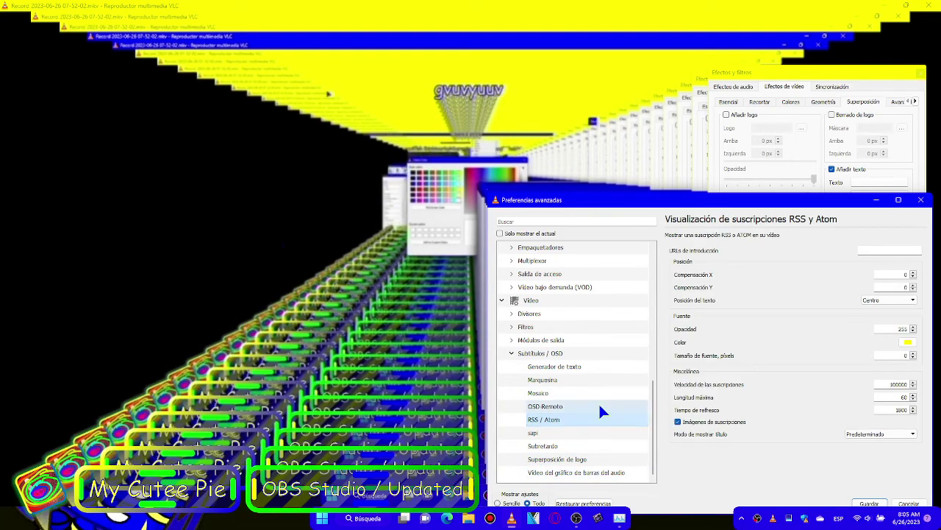
{"action": "left_click", "coordinate": [599, 401]}
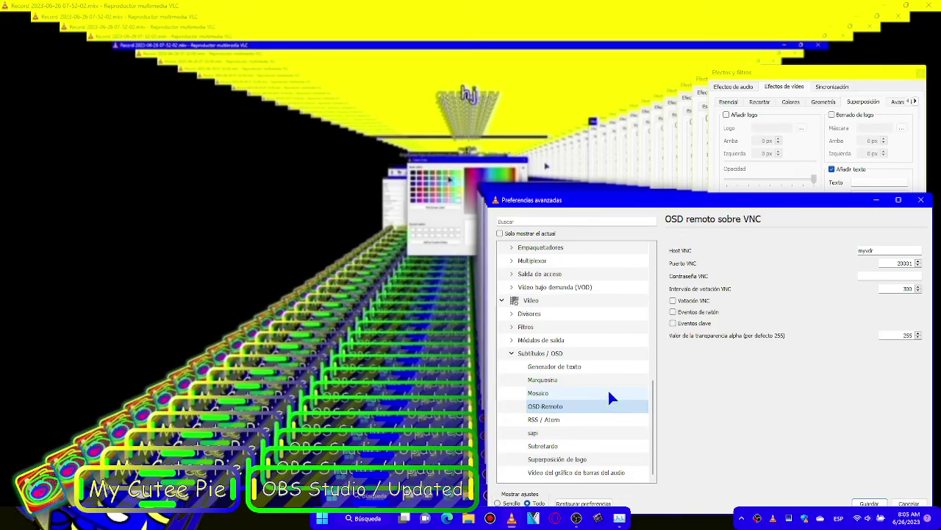
{"action": "left_click", "coordinate": [607, 392]}
- Set the Marquesina font colour to yellow
{"action": "left_click", "coordinate": [616, 383]}
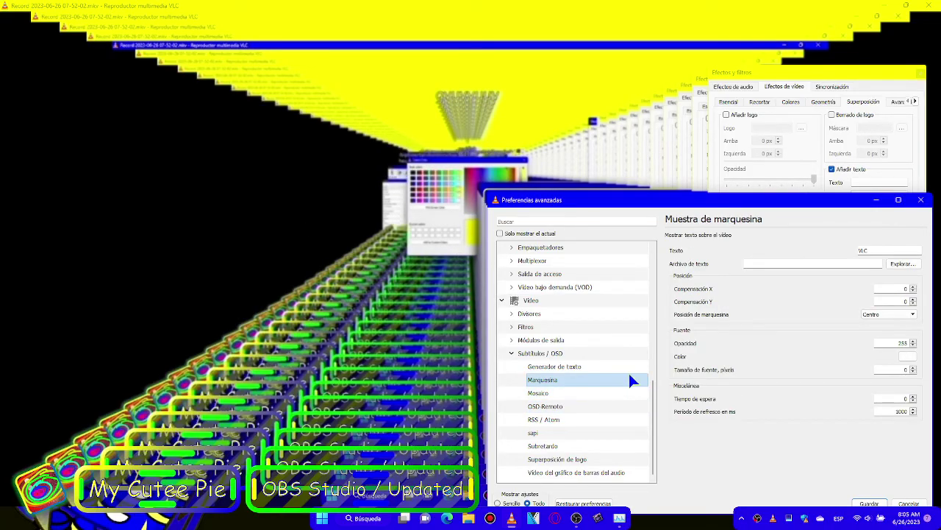
{"action": "left_click", "coordinate": [909, 356]}
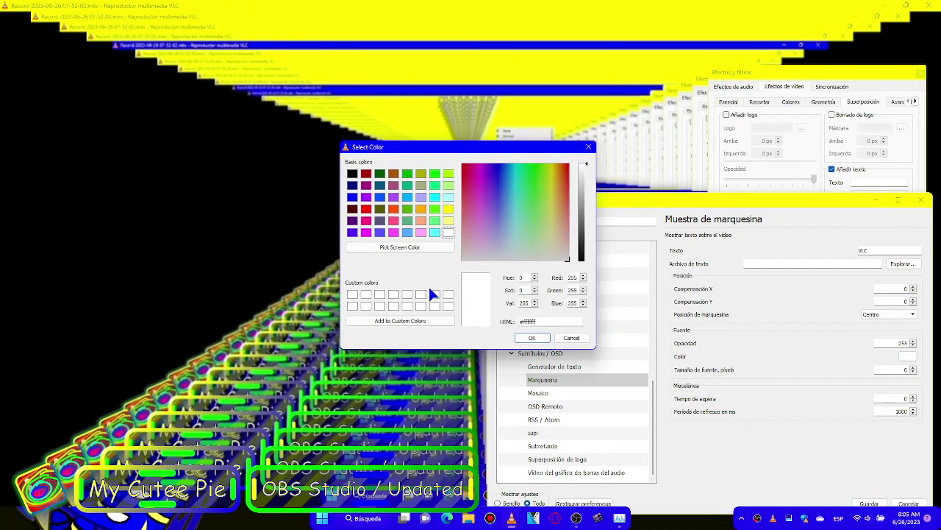
{"action": "left_click", "coordinate": [538, 335]}
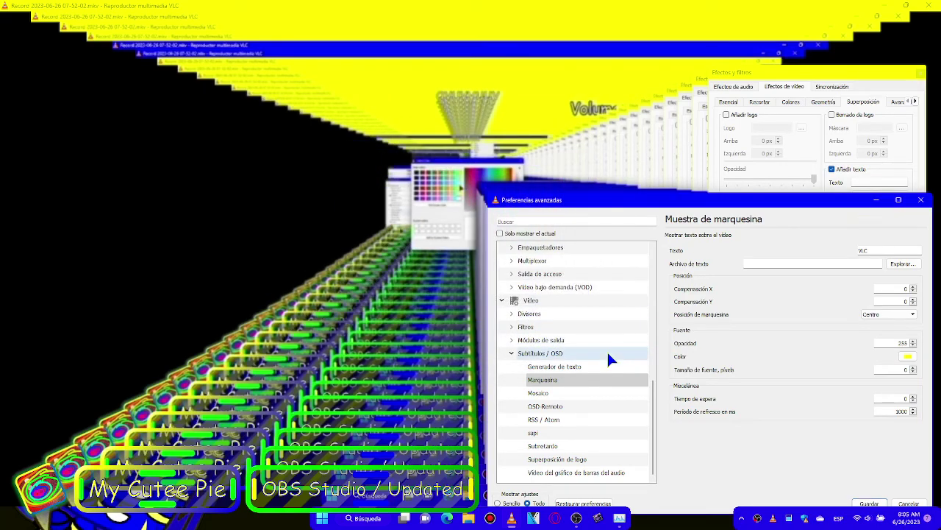
- Set the RSS / Atom font colour to white (#ffffff) and save the preferences
{"action": "left_click", "coordinate": [584, 419]}
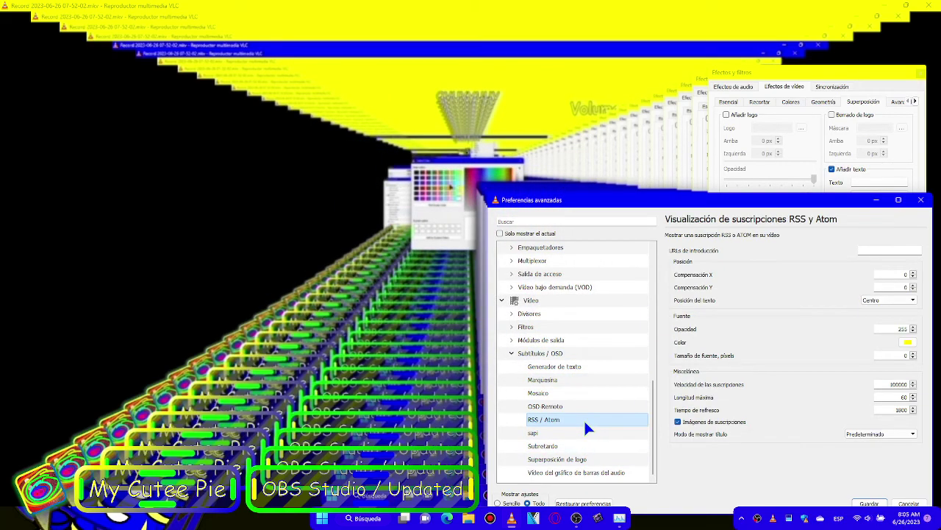
{"action": "left_click", "coordinate": [902, 342]}
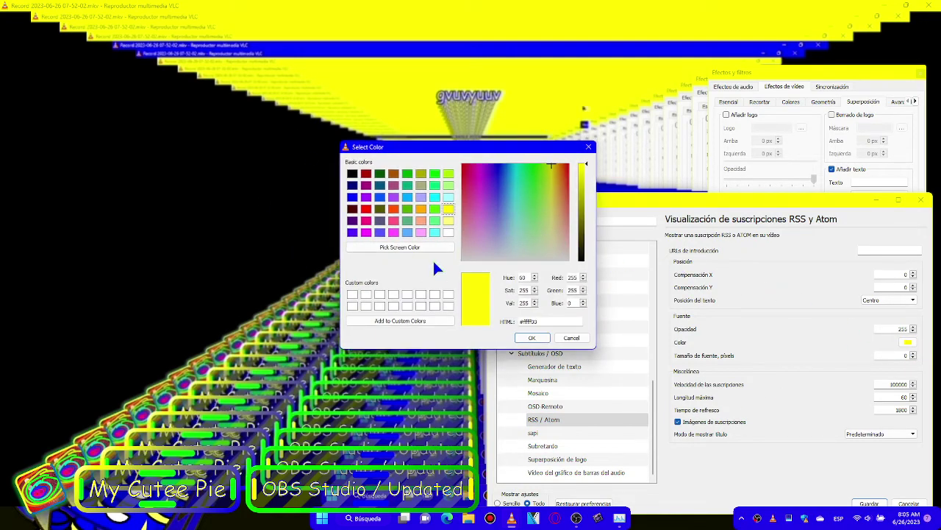
{"action": "left_click", "coordinate": [394, 295]}
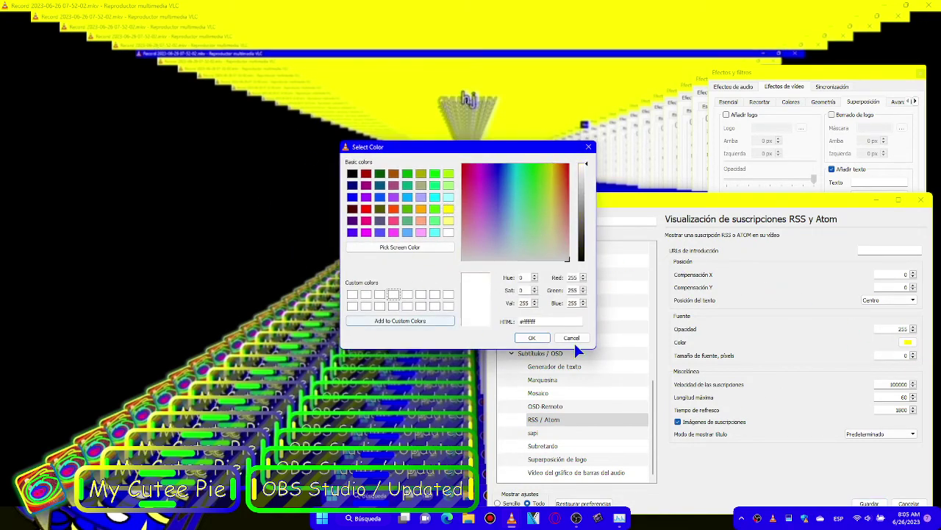
{"action": "left_click", "coordinate": [531, 338]}
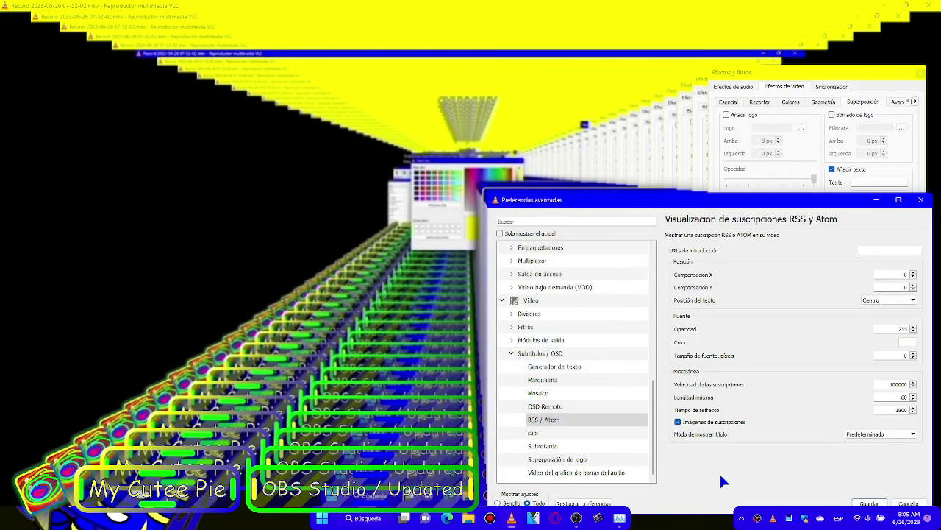
{"action": "left_click", "coordinate": [879, 506]}
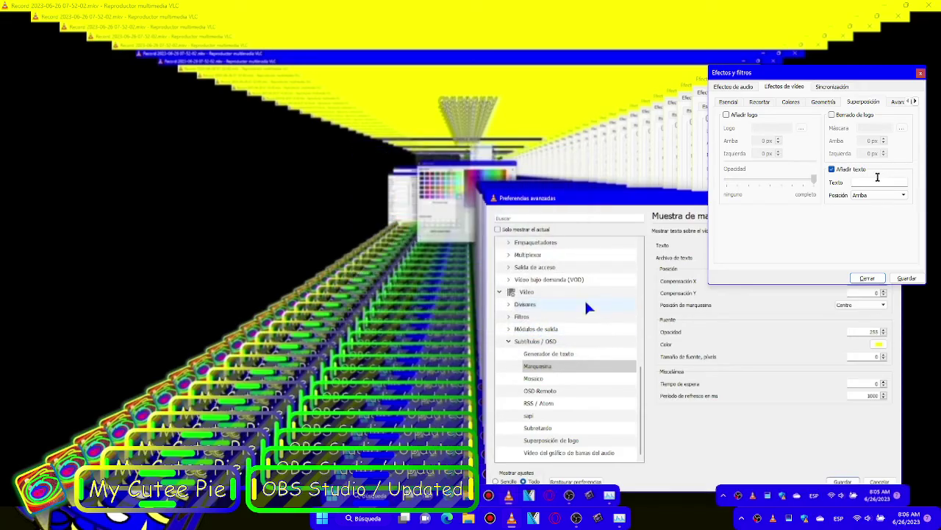
- Enter "fidgh" as the video overlay text and replace it with "is working"
{"action": "type", "text": "fidgh"}
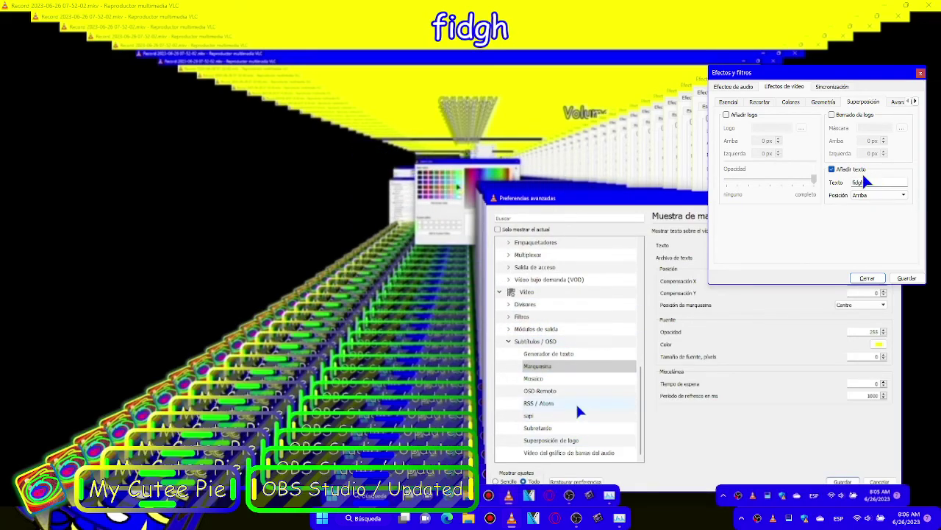
{"action": "double_click", "coordinate": [872, 182]}
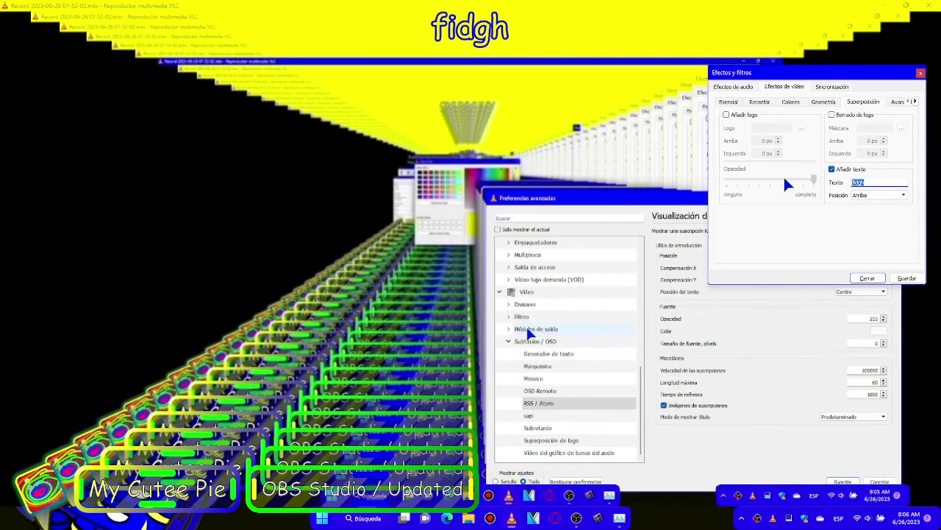
{"action": "type", "text": "is working"}
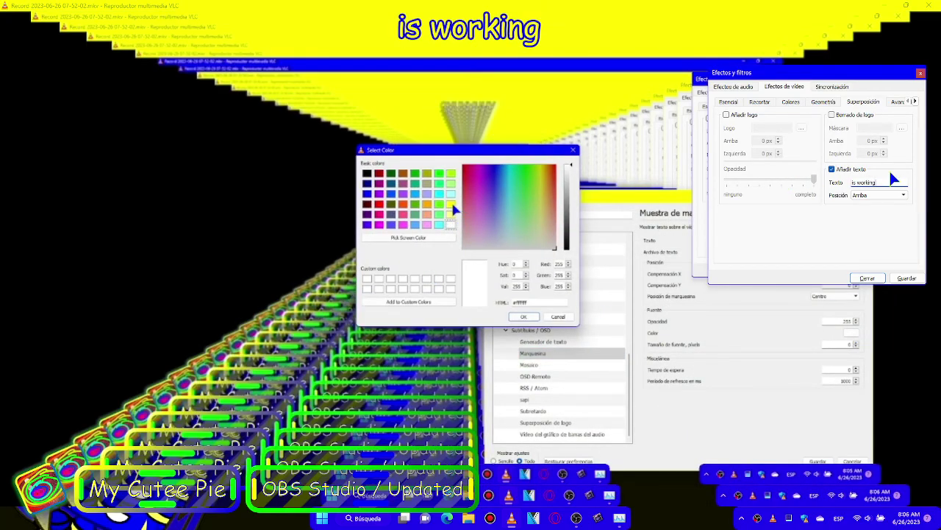
- Replace the overlay text with a long random string beginning with "fish" and disable Añadir texto
{"action": "key", "text": "BackSpace"}
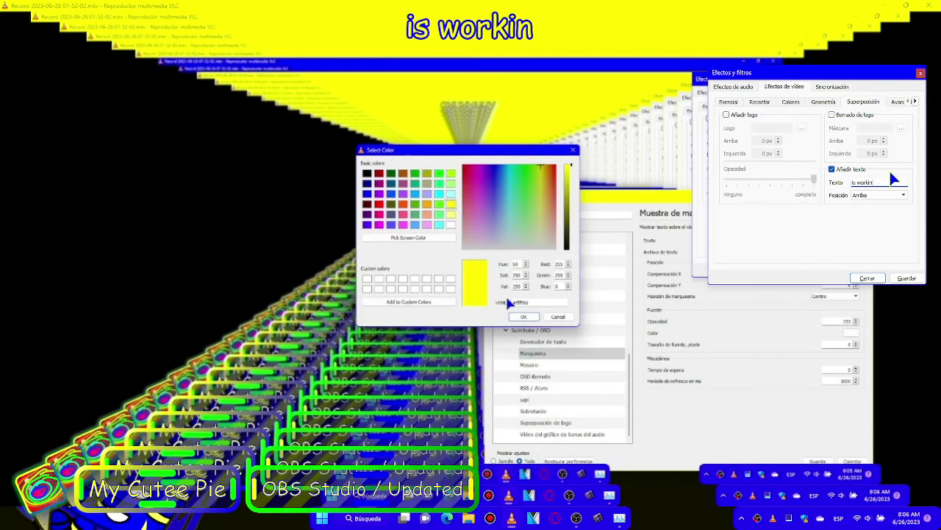
{"action": "type", "text": "fish"}
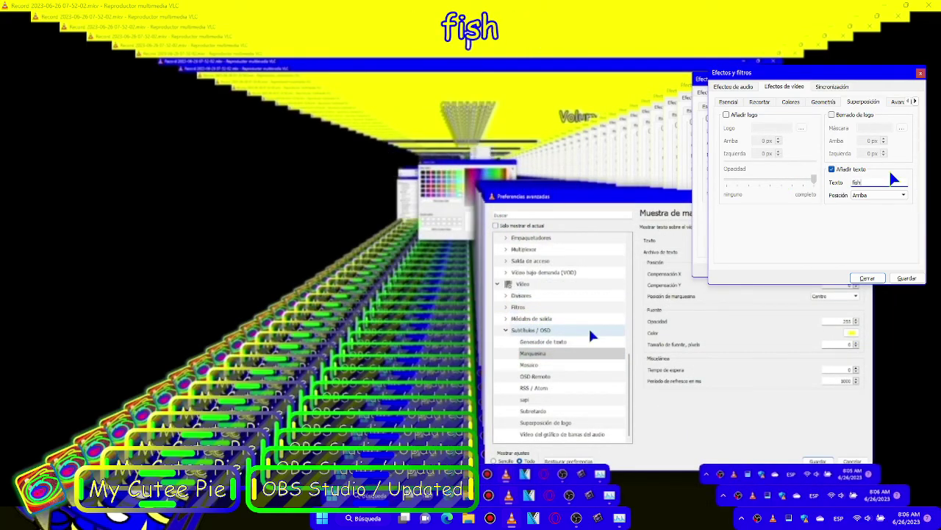
{"action": "type", "text": "uiroy8ghubuhng0ubnbi"}
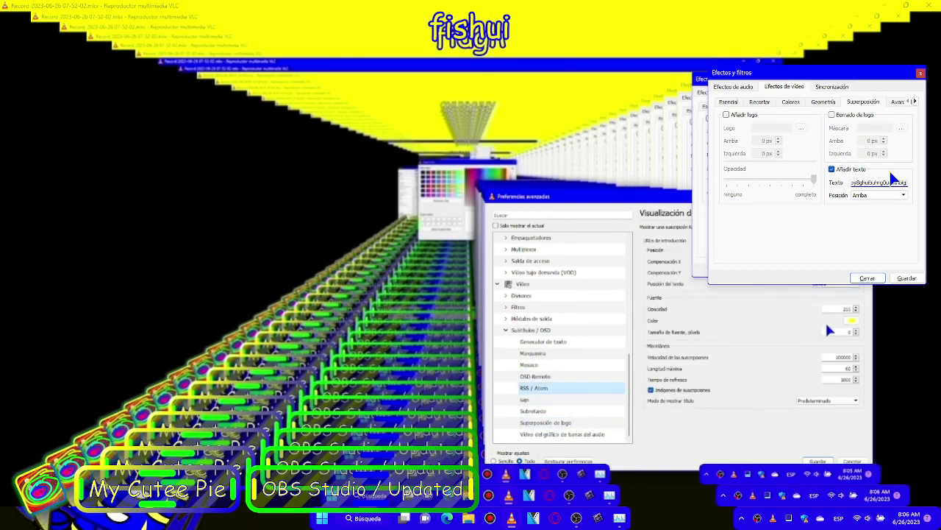
{"action": "type", "text": "gre´´0gu8'hu9gjornfug9hburgieo8yr8ybhieoy0r7ghfeu90gy8wriurhge8vq7"}
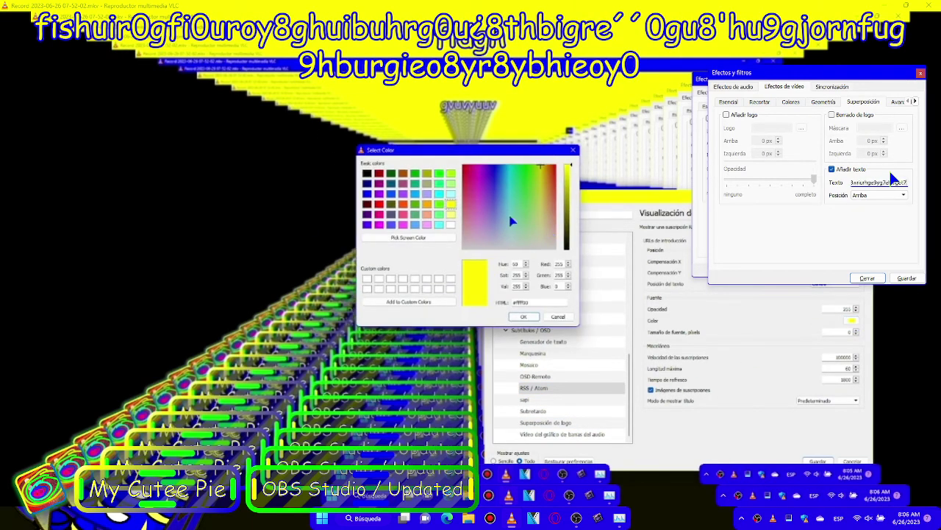
{"action": "type", "text": "ghuiegt7y79irug7ey7h"}
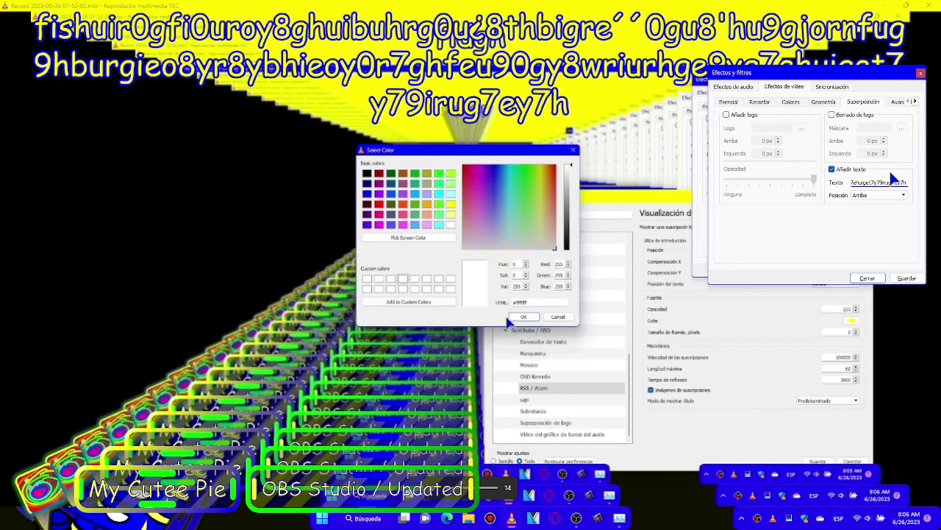
{"action": "left_click", "coordinate": [847, 169]}
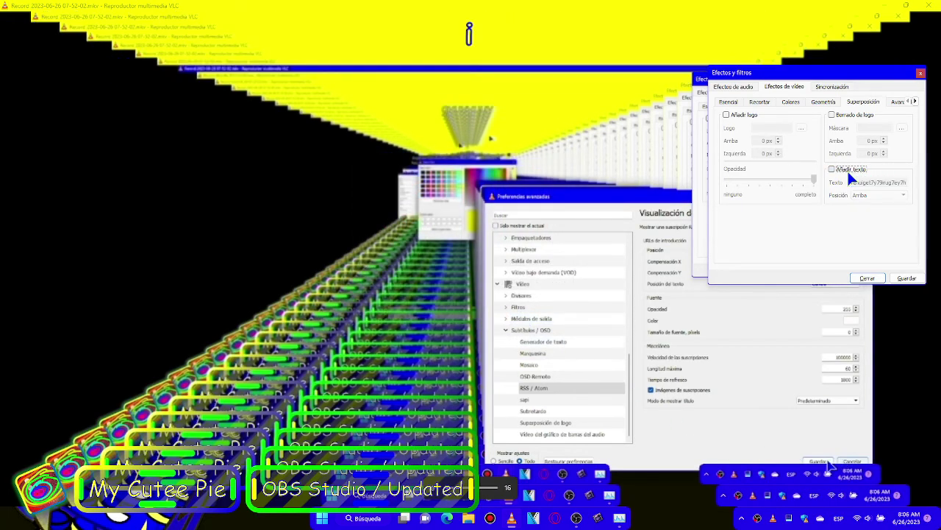
- Switch to OBS Studio, show the scene list and enable Modo Estudio
{"action": "left_click", "coordinate": [571, 522]}
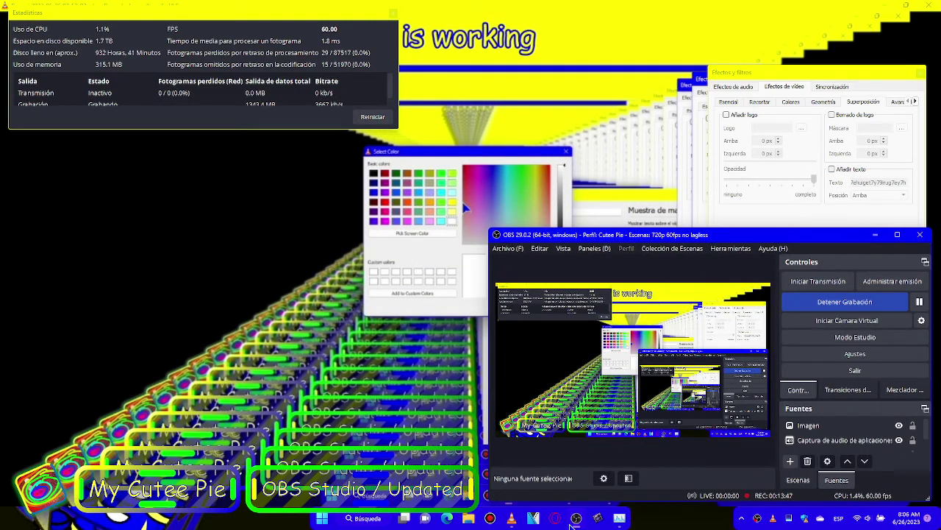
{"action": "left_click", "coordinate": [798, 480]}
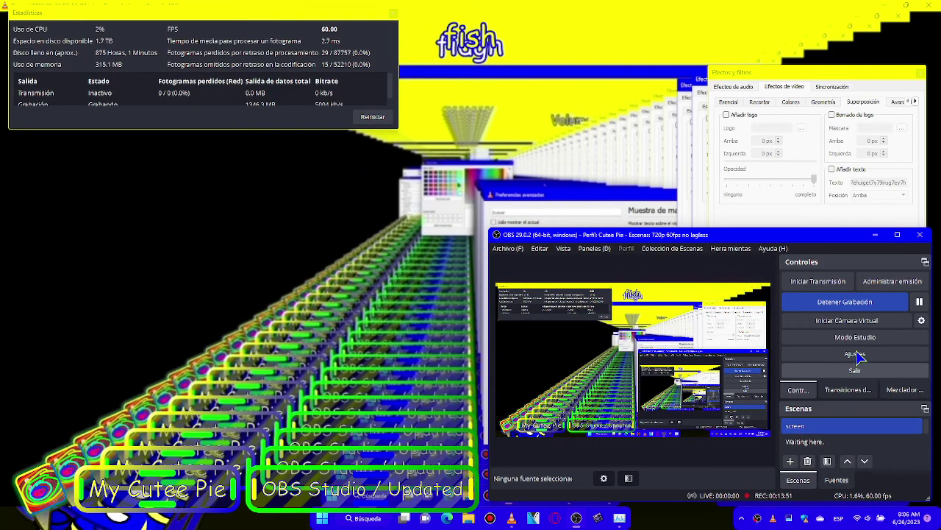
{"action": "left_click", "coordinate": [853, 337]}
- Add a new scene named "video"
{"action": "scroll", "coordinate": [824, 432], "scroll_direction": "down", "scroll_amount": 2}
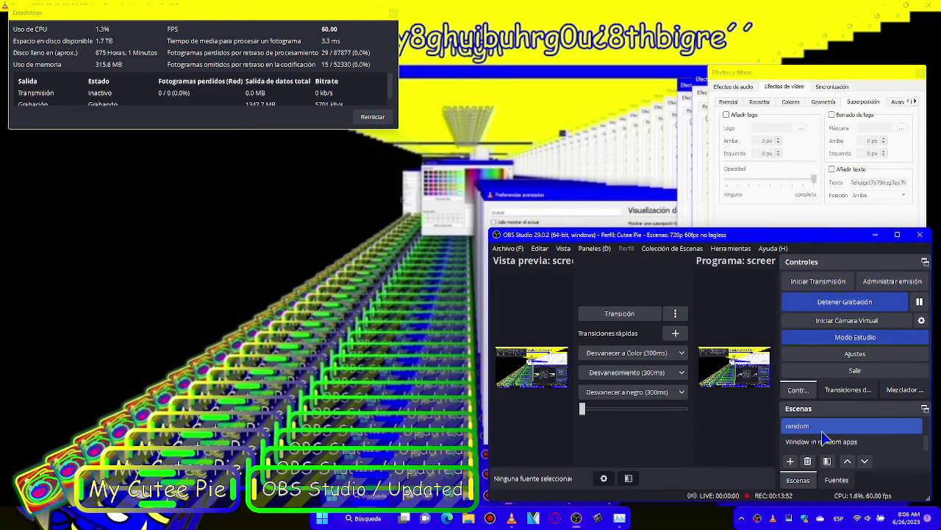
{"action": "left_click", "coordinate": [790, 460]}
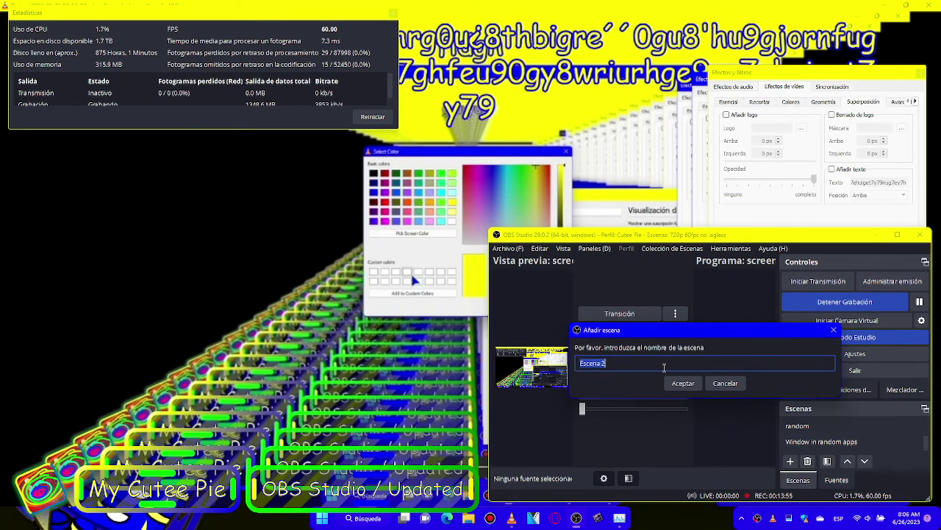
{"action": "type", "text": "vide"}
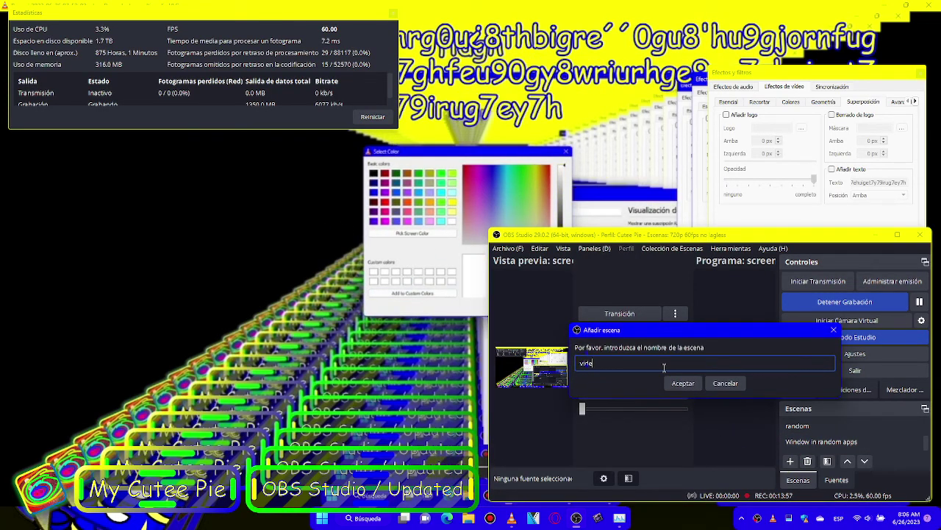
{"action": "type", "text": "o)"}
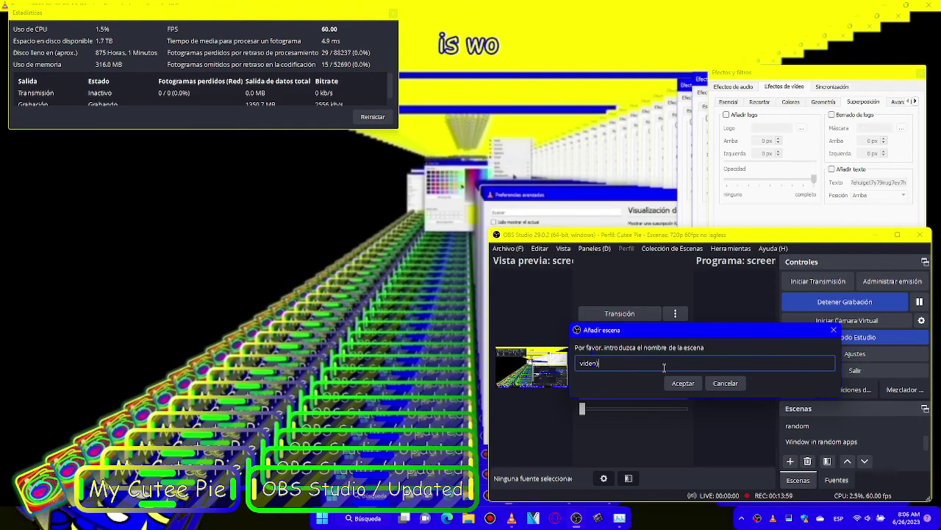
{"action": "key", "text": "BackSpace"}
{"action": "key", "text": "Return"}
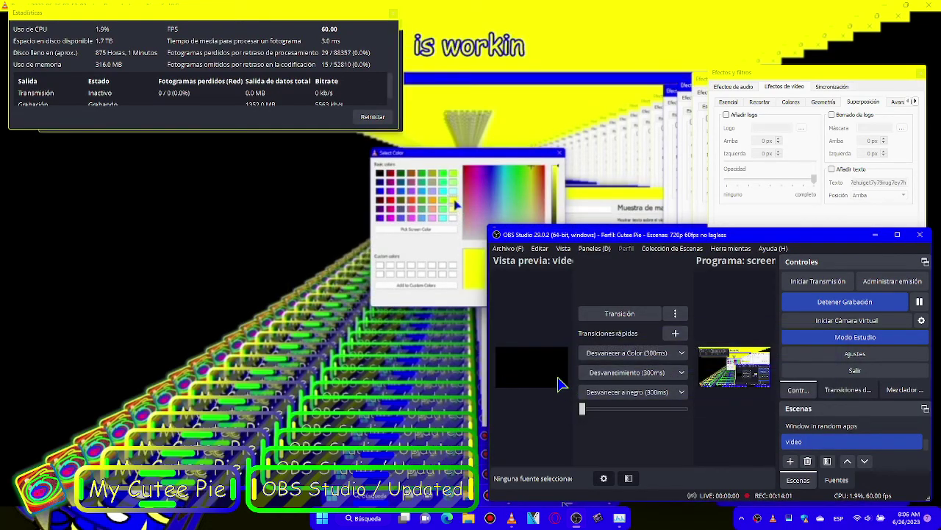
- Delete the "Window in random apps" scene
{"action": "right_click", "coordinate": [559, 383]}
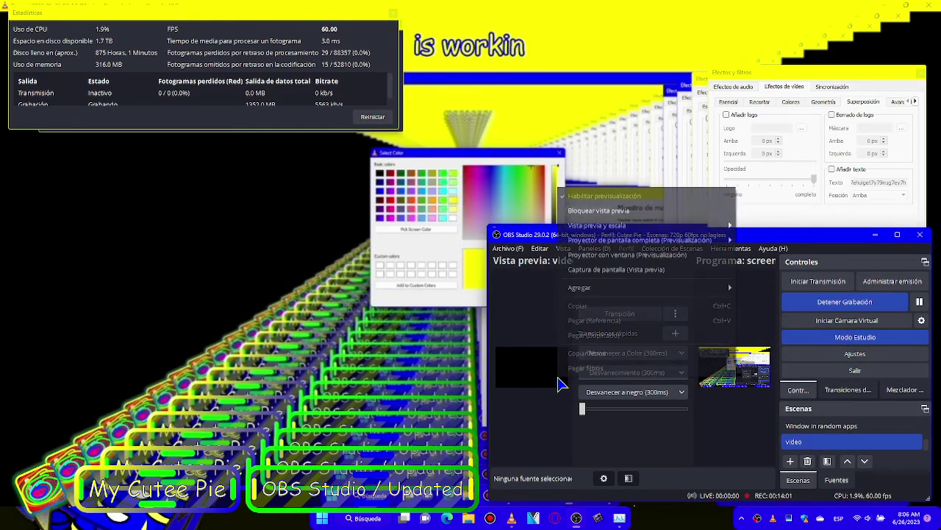
{"action": "left_click", "coordinate": [809, 426]}
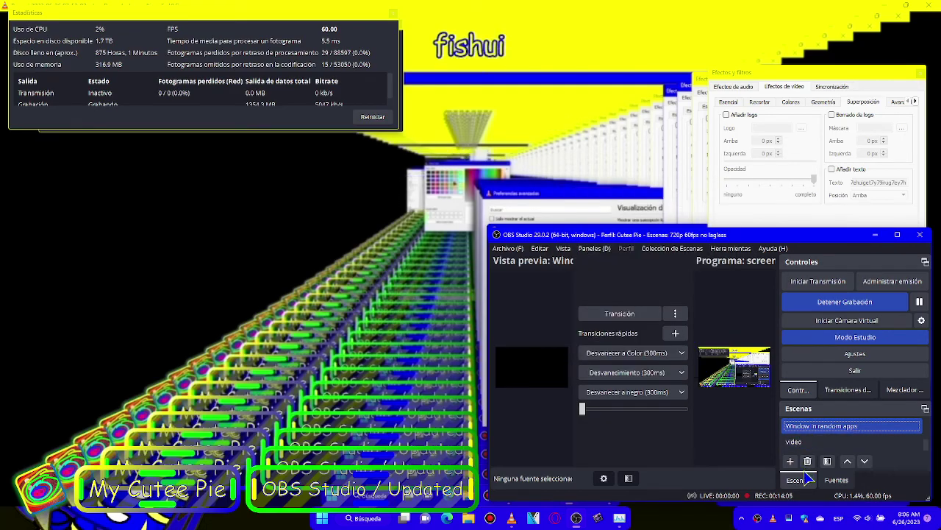
{"action": "left_click", "coordinate": [808, 460]}
{"action": "left_click", "coordinate": [760, 379]}
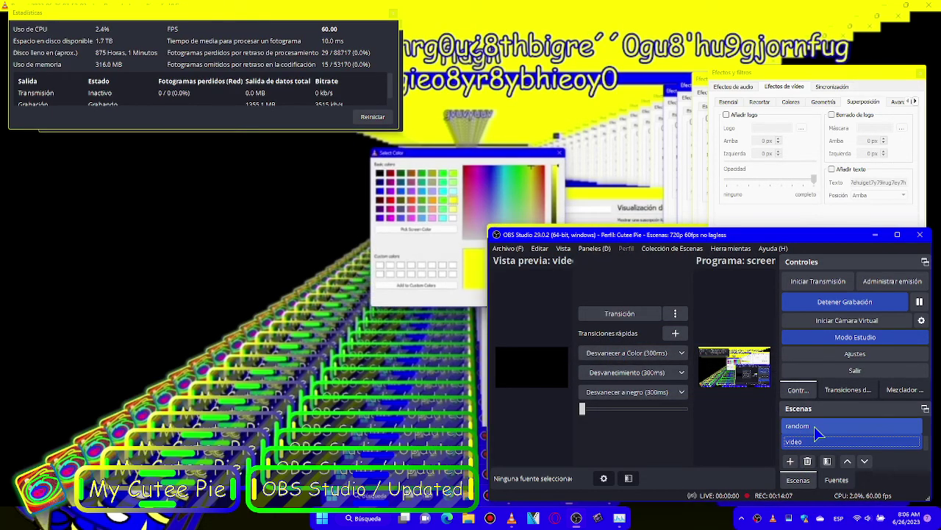
- Rename the "Waiting here." scene to "waiting"
{"action": "left_click", "coordinate": [824, 441]}
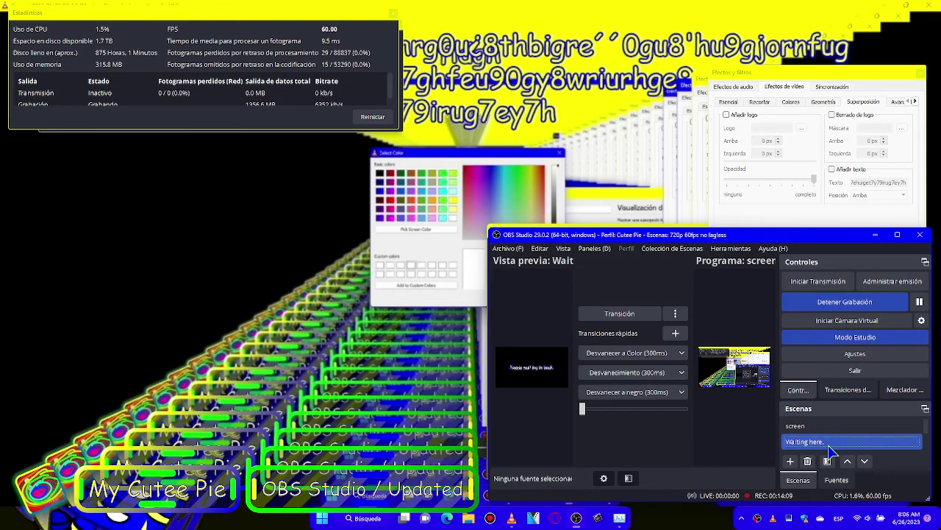
{"action": "right_click", "coordinate": [829, 441]}
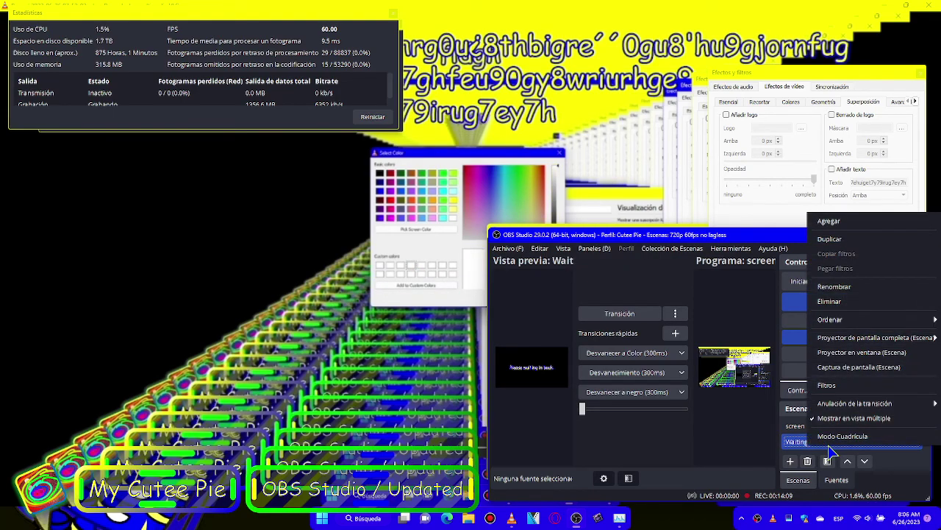
{"action": "left_click", "coordinate": [839, 286]}
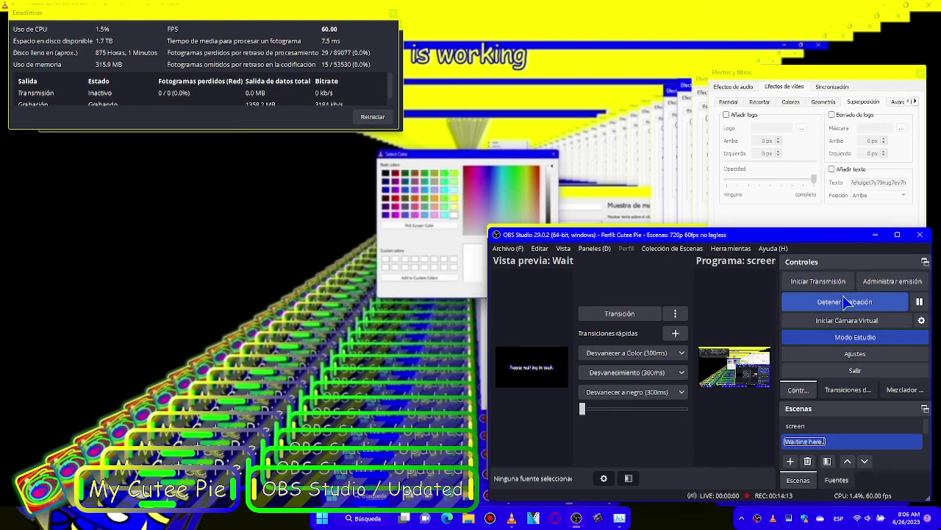
{"action": "type", "text": "waiting"}
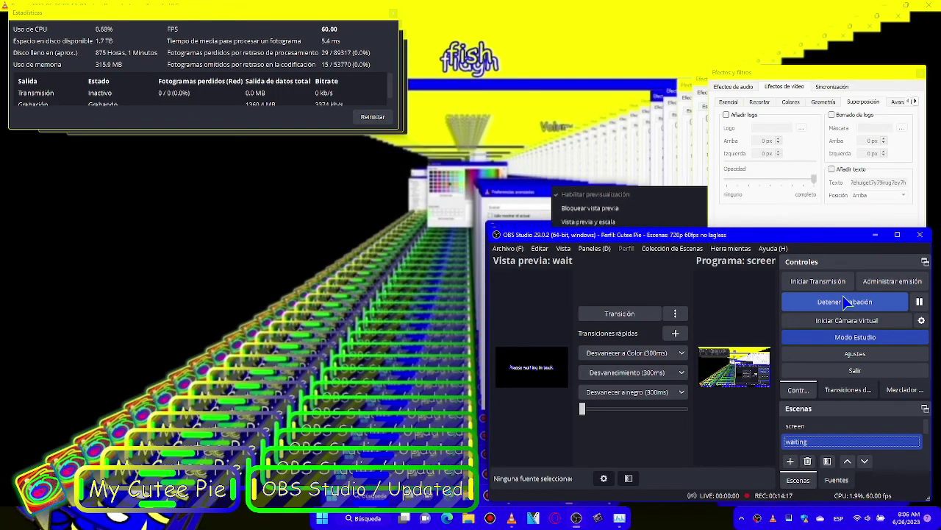
{"action": "scroll", "coordinate": [864, 437], "scroll_direction": "down", "scroll_amount": 1}
{"action": "key", "text": "Return"}
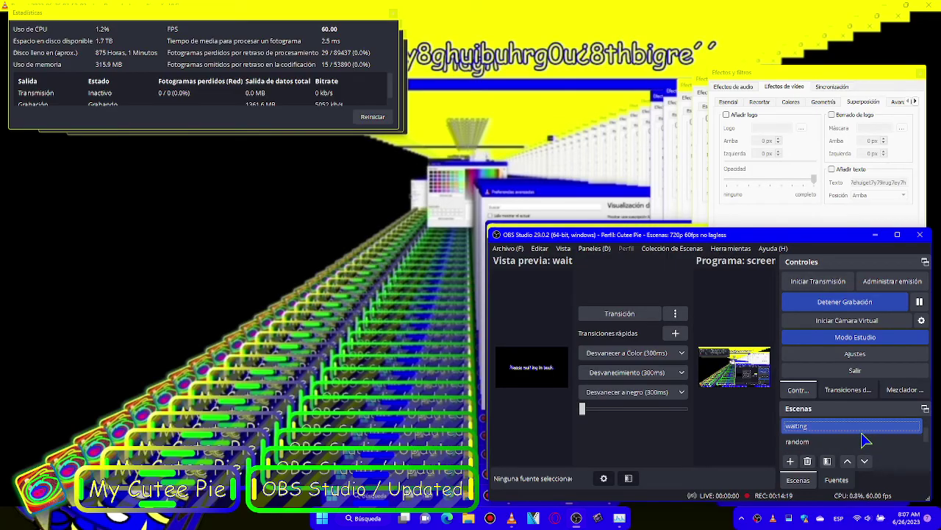
- Reorder the scenes so that "video" sits between "waiting" and "random"
{"action": "scroll", "coordinate": [864, 439], "scroll_direction": "down", "scroll_amount": 1}
{"action": "left_click", "coordinate": [861, 441]}
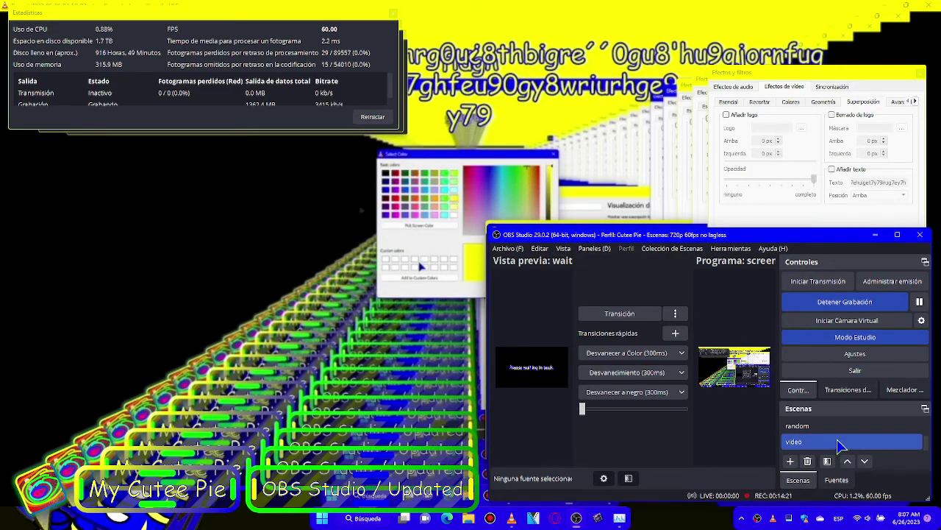
{"action": "left_click", "coordinate": [847, 461]}
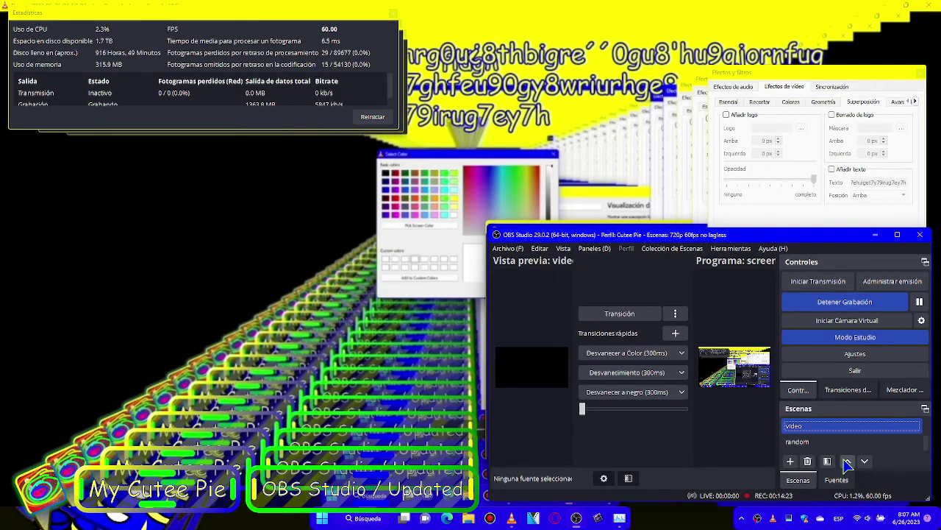
{"action": "scroll", "coordinate": [862, 426], "scroll_direction": "up", "scroll_amount": 1}
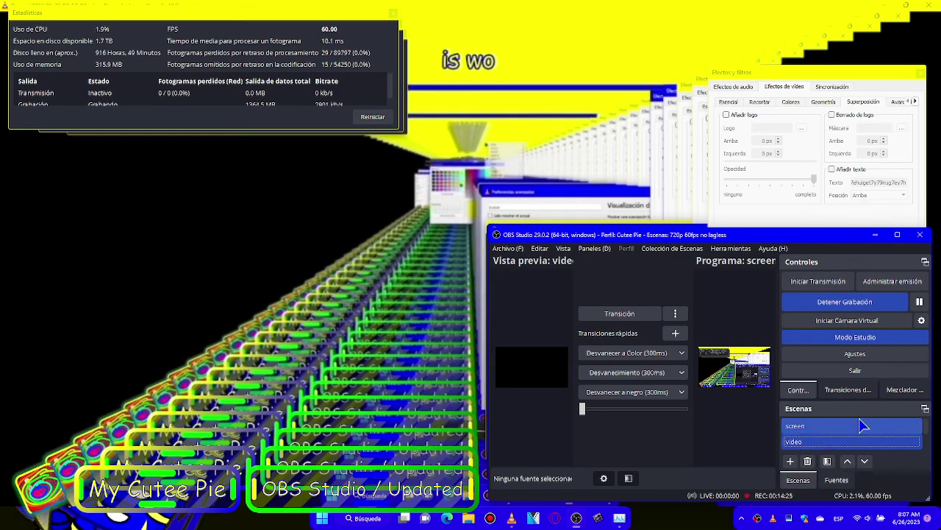
{"action": "left_click", "coordinate": [865, 461]}
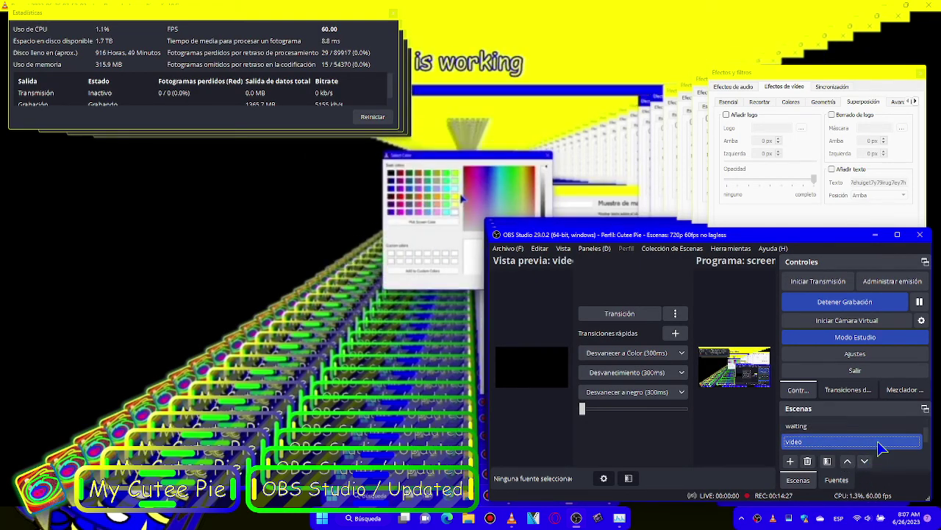
{"action": "scroll", "coordinate": [874, 447], "scroll_direction": "down", "scroll_amount": 1}
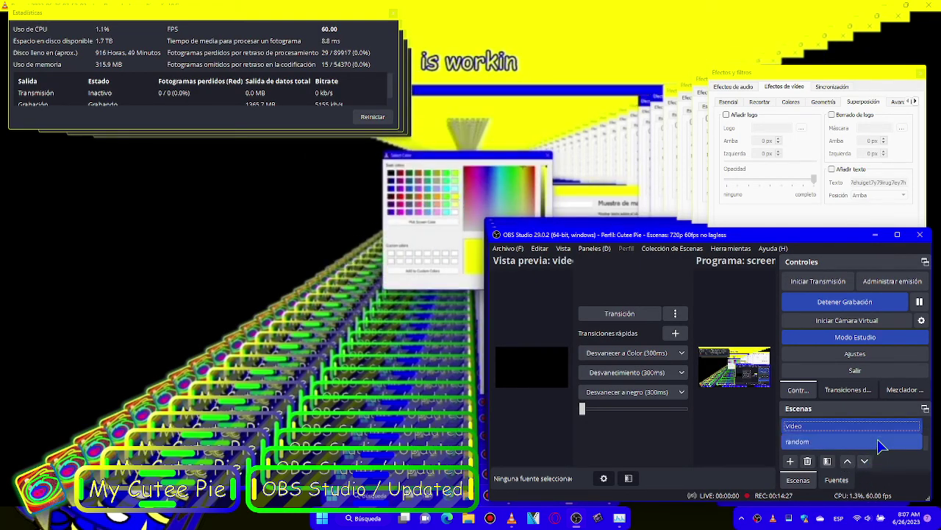
- Add a new scene named "am fishes." below the "random" scene
{"action": "left_click", "coordinate": [797, 444]}
{"action": "left_click", "coordinate": [792, 461]}
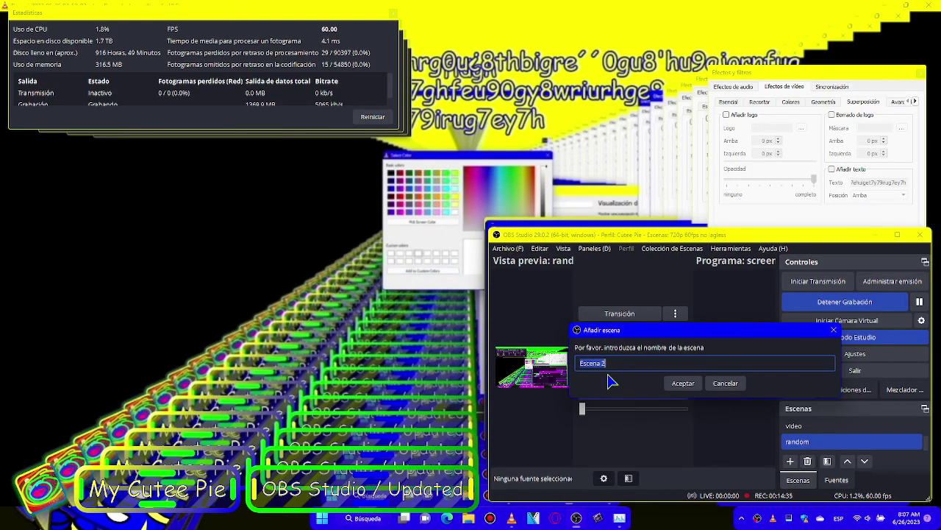
{"action": "key", "text": "BackSpace"}
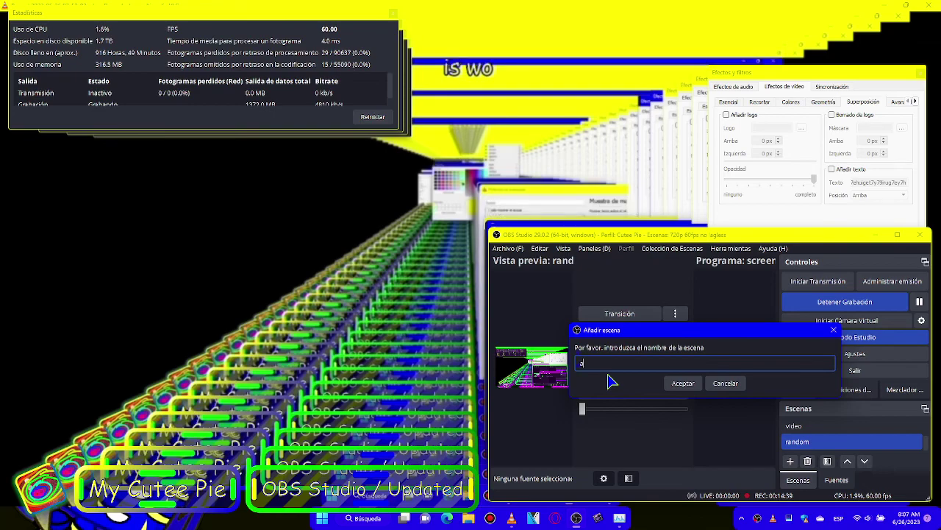
{"action": "type", "text": "a"}
{"action": "type", "text": "m"}
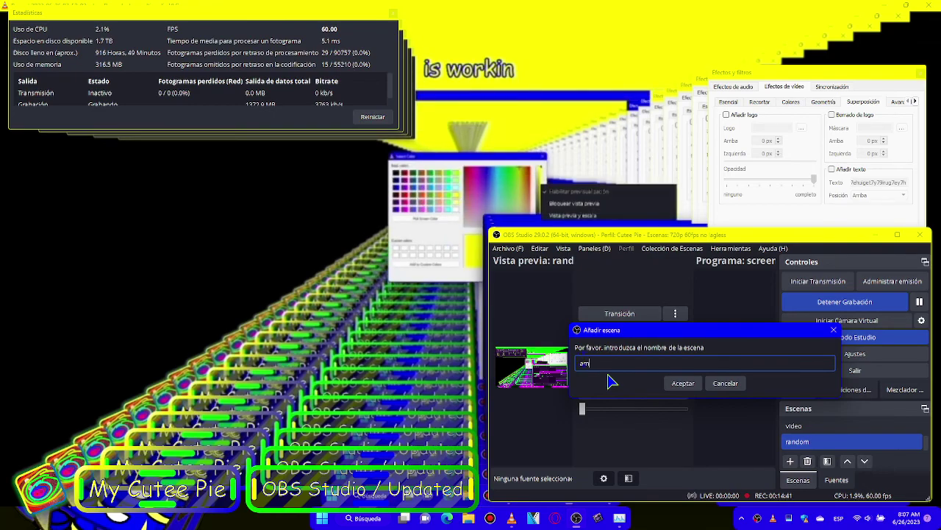
{"action": "type", "text": " fishes"}
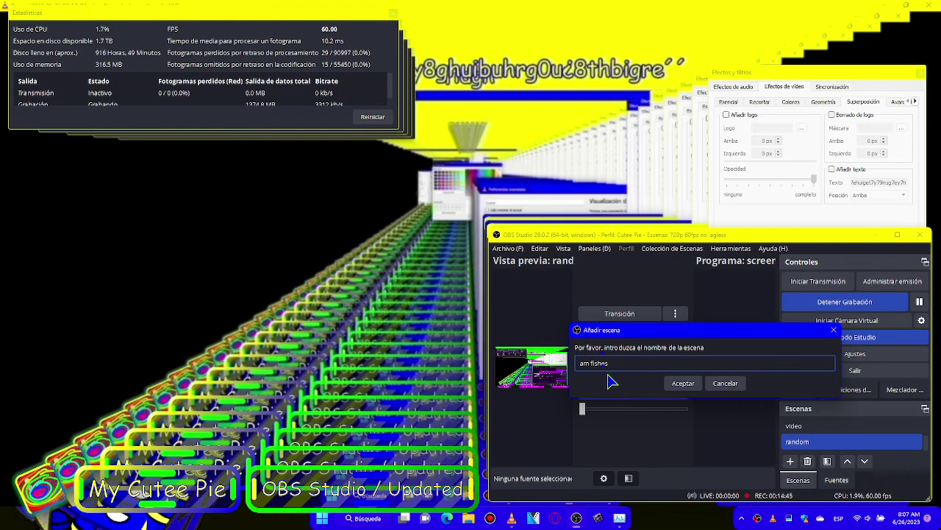
{"action": "type", "text": "."}
{"action": "key", "text": "Return"}
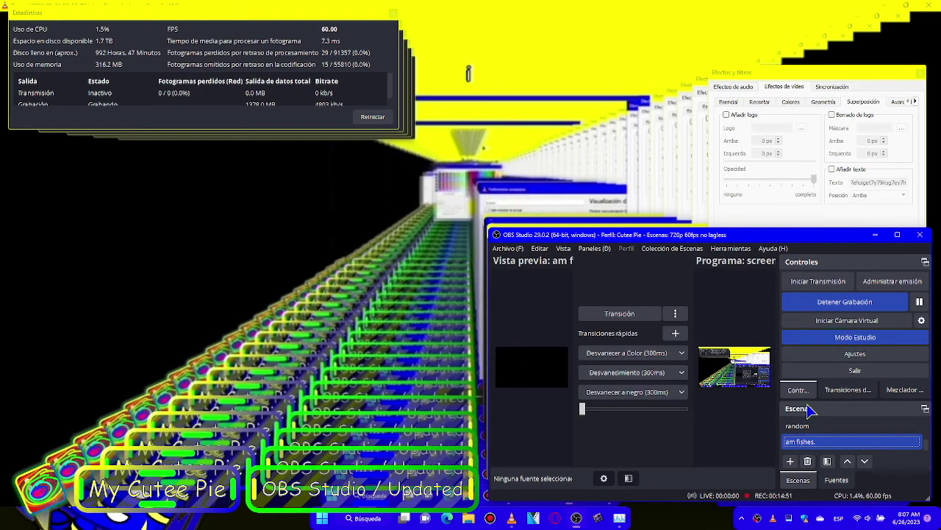
- Show the audio mixer and add a new image source to the "am fishes." scene
{"action": "left_click", "coordinate": [846, 391]}
{"action": "left_click", "coordinate": [906, 391]}
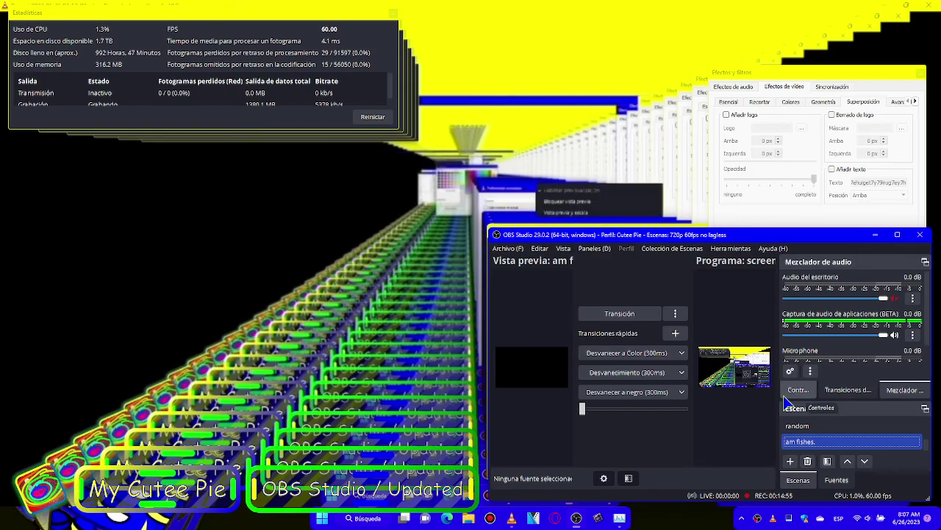
{"action": "left_click", "coordinate": [836, 479]}
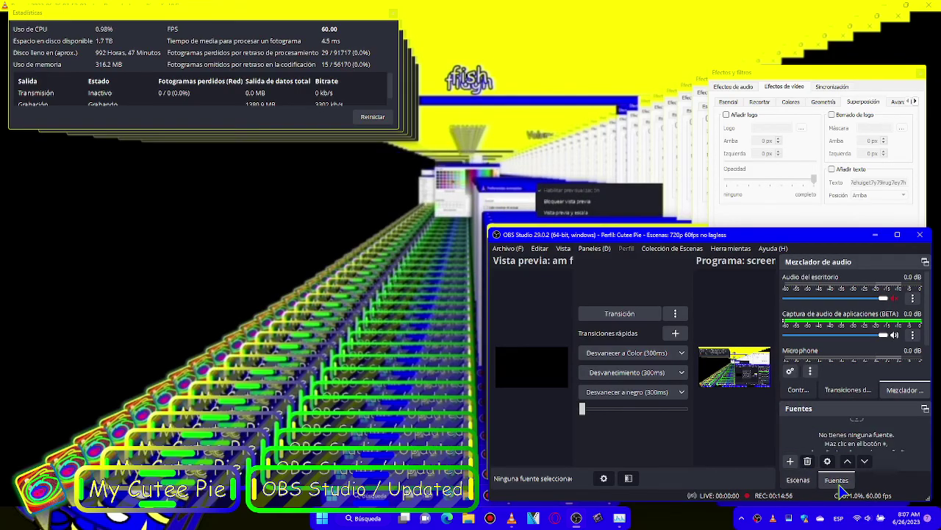
{"action": "left_click", "coordinate": [791, 462]}
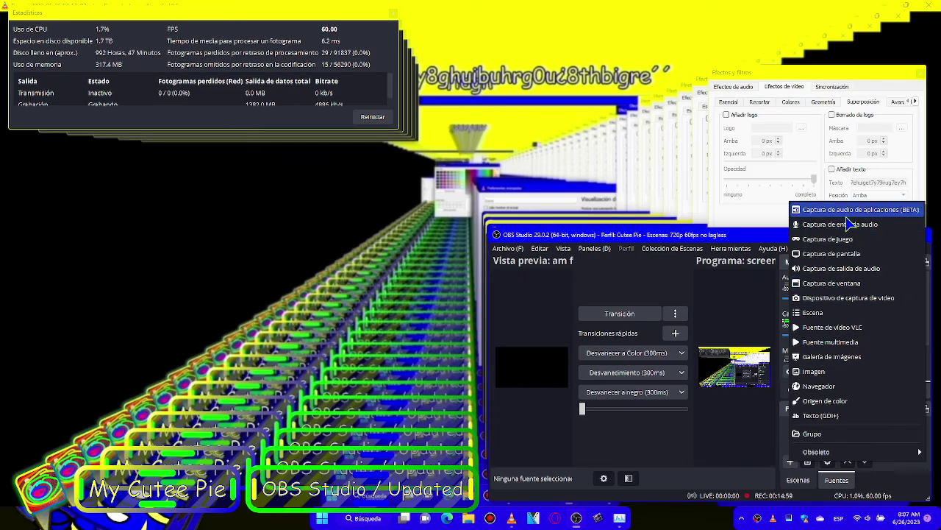
{"action": "left_click", "coordinate": [856, 373]}
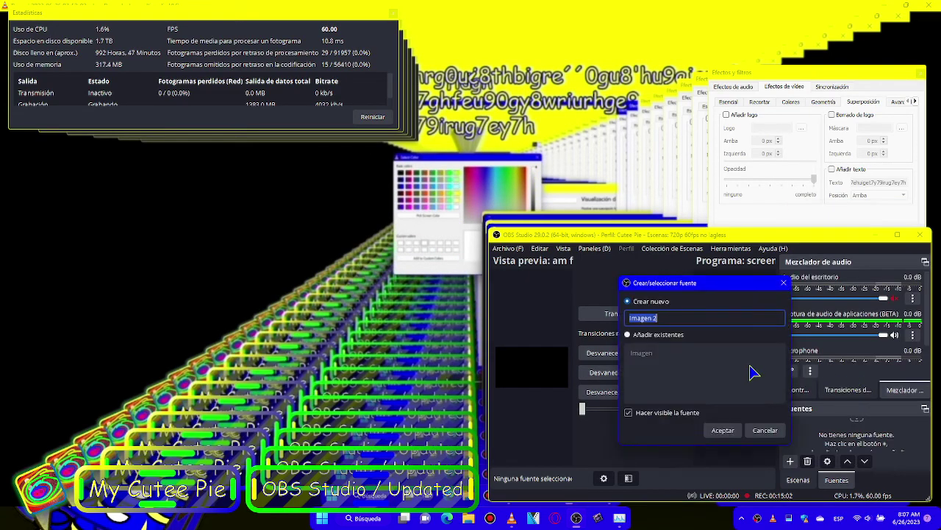
{"action": "left_click", "coordinate": [723, 430]}
- Create the new image source and browse to the Imágenes folder for its image file
{"action": "left_click", "coordinate": [849, 365]}
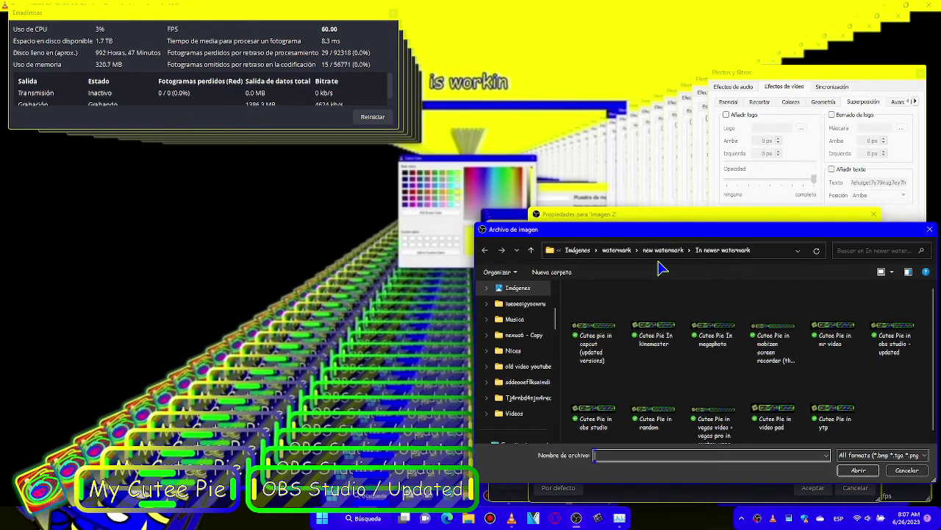
{"action": "left_click", "coordinate": [616, 250]}
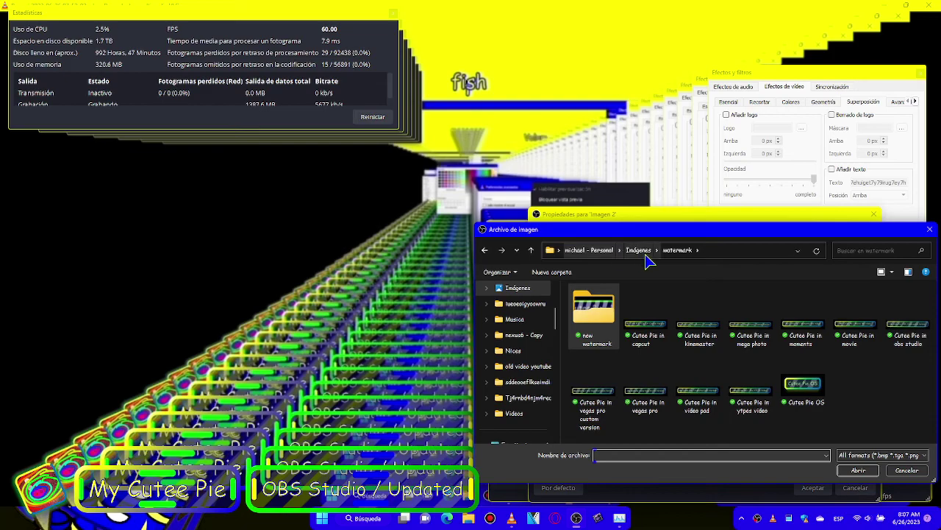
{"action": "left_click", "coordinate": [645, 255]}
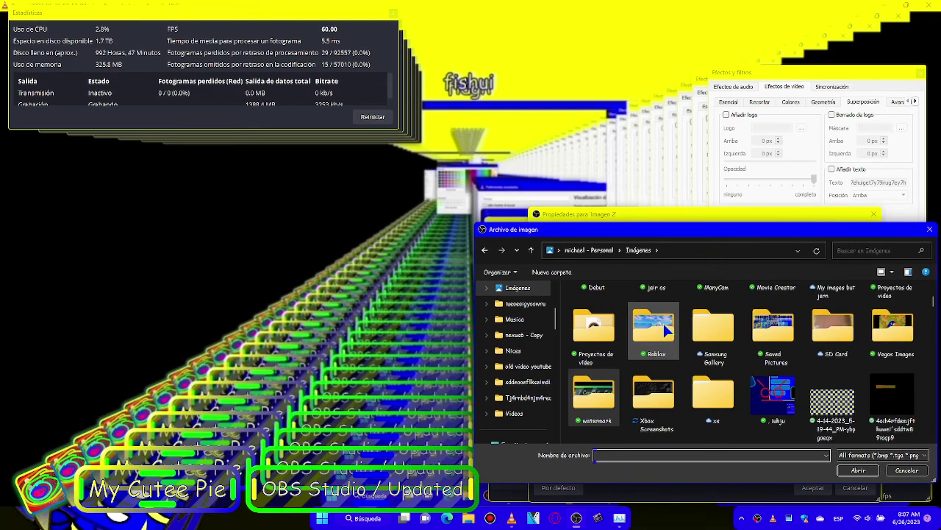
{"action": "scroll", "coordinate": [664, 323], "scroll_direction": "down", "scroll_amount": 5}
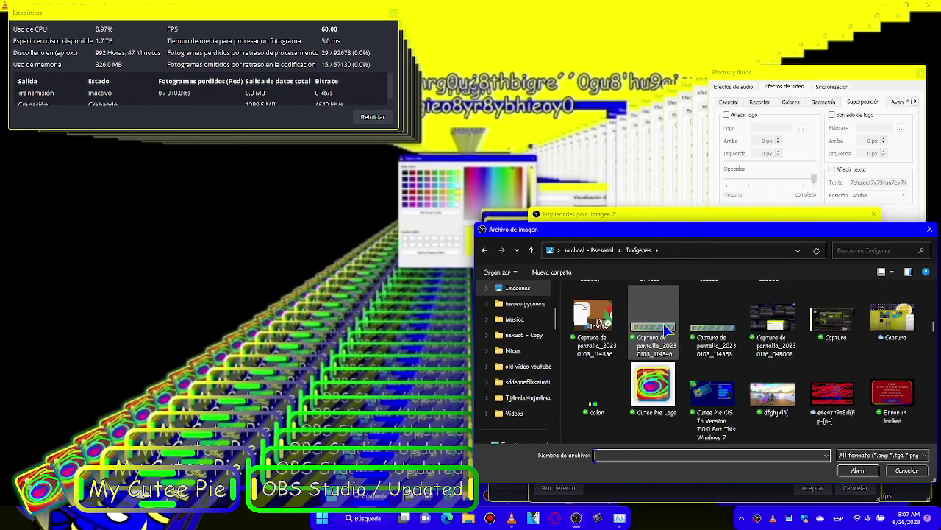
{"action": "scroll", "coordinate": [663, 325], "scroll_direction": "down", "scroll_amount": 8}
{"action": "scroll", "coordinate": [664, 331], "scroll_direction": "down", "scroll_amount": 8}
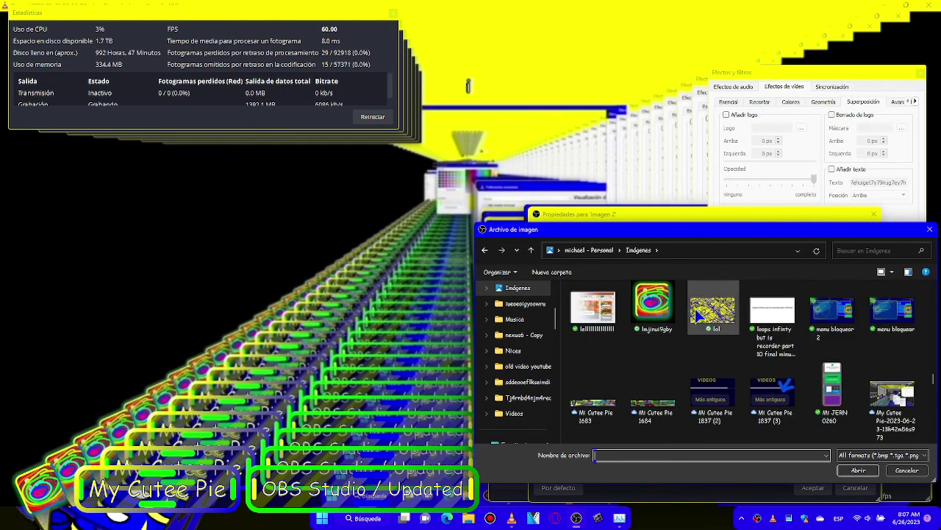
{"action": "scroll", "coordinate": [695, 309], "scroll_direction": "down", "scroll_amount": 3}
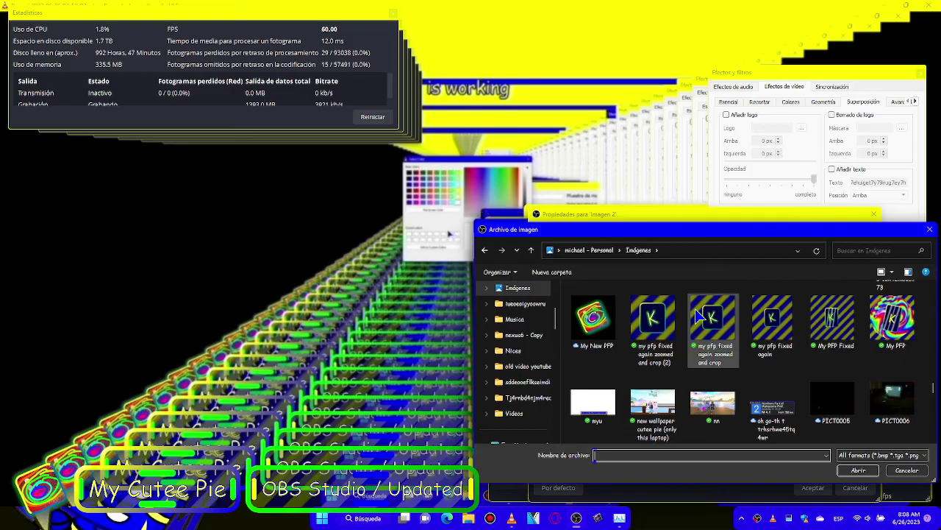
{"action": "scroll", "coordinate": [697, 315], "scroll_direction": "down", "scroll_amount": 1}
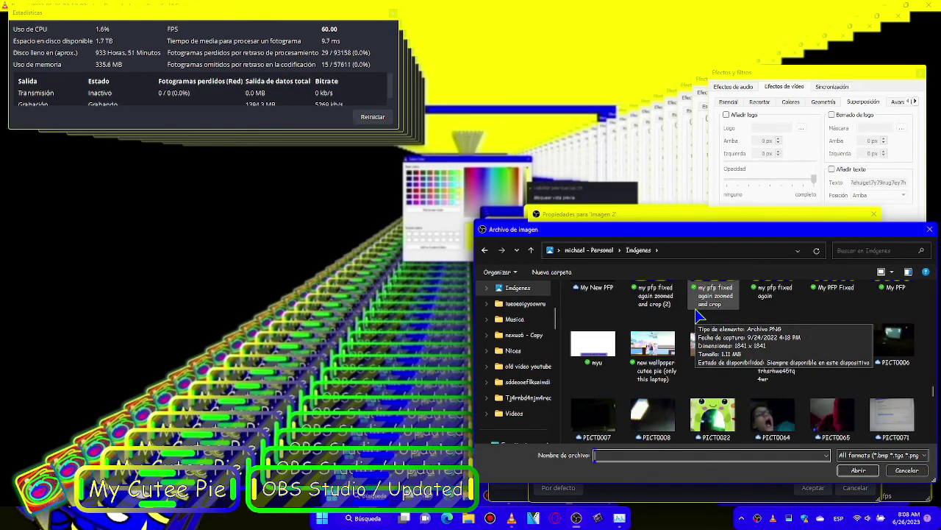
{"action": "scroll", "coordinate": [703, 317], "scroll_direction": "up", "scroll_amount": 4}
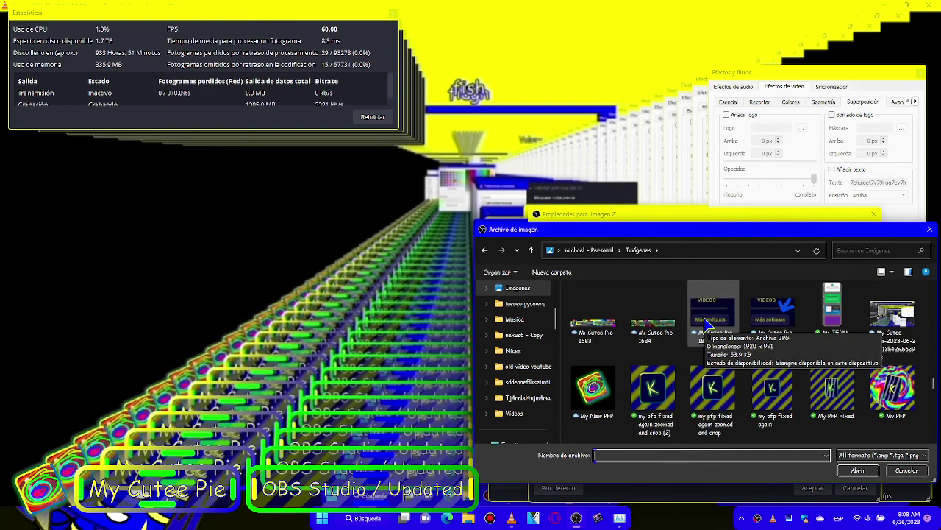
{"action": "scroll", "coordinate": [704, 317], "scroll_direction": "up", "scroll_amount": 10}
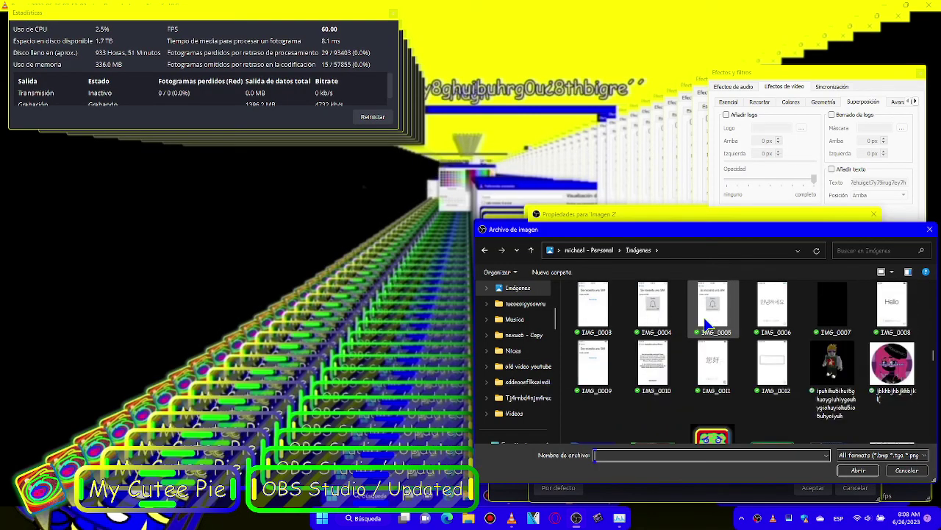
{"action": "scroll", "coordinate": [704, 317], "scroll_direction": "up", "scroll_amount": 2}
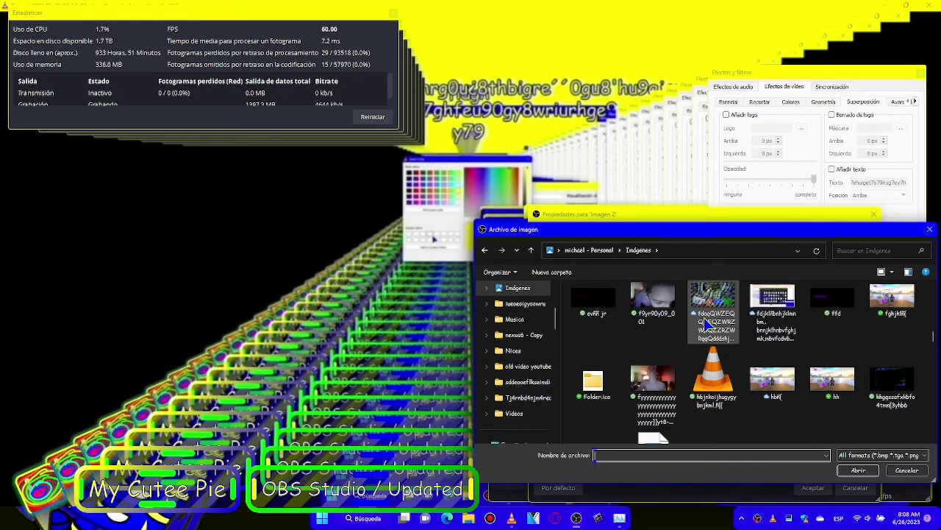
{"action": "scroll", "coordinate": [704, 317], "scroll_direction": "down", "scroll_amount": 10}
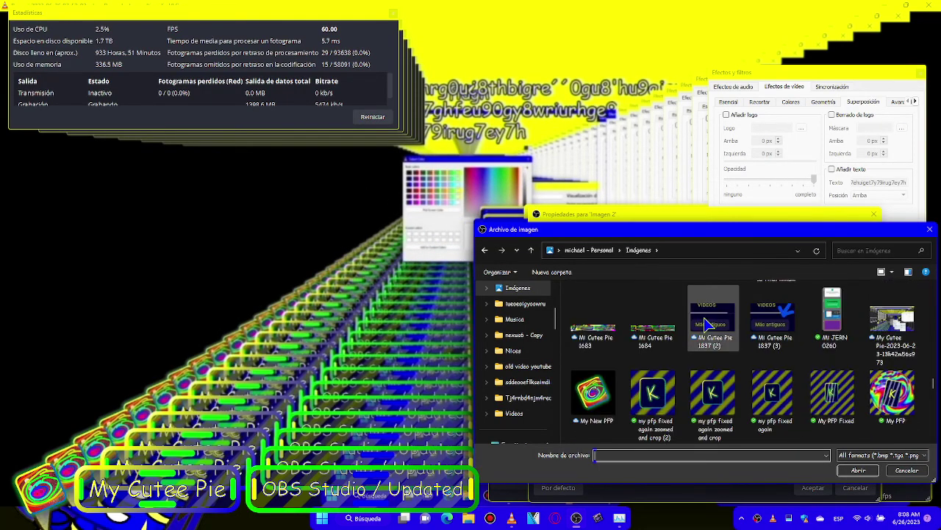
{"action": "scroll", "coordinate": [704, 317], "scroll_direction": "down", "scroll_amount": 2}
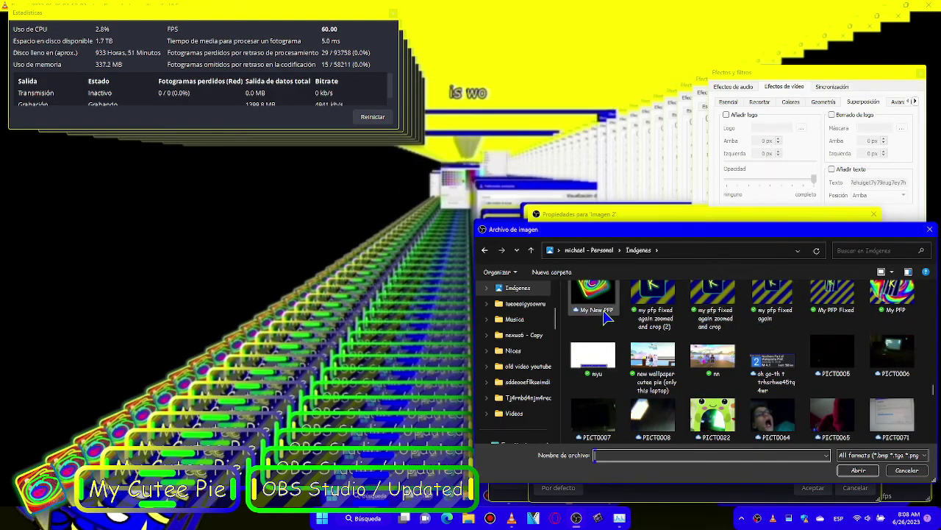
{"action": "scroll", "coordinate": [605, 315], "scroll_direction": "down", "scroll_amount": 10}
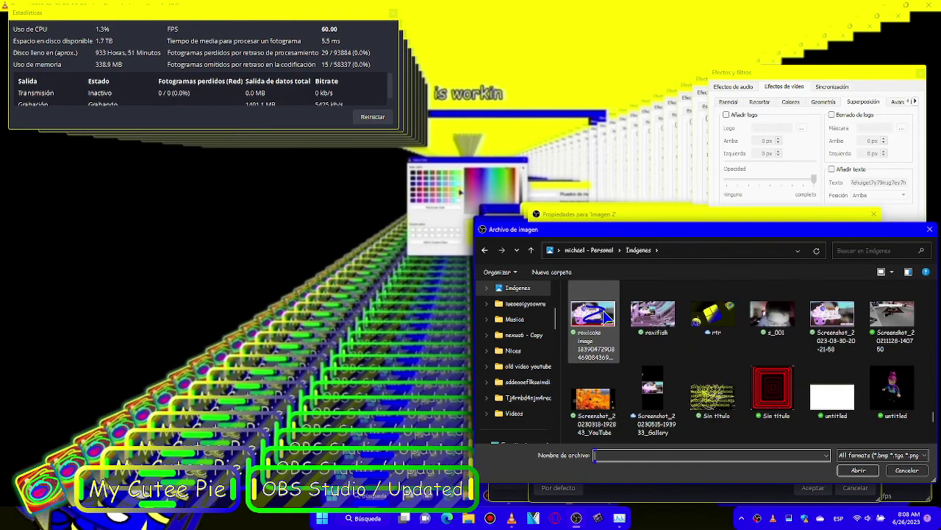
{"action": "double_click", "coordinate": [833, 317]}
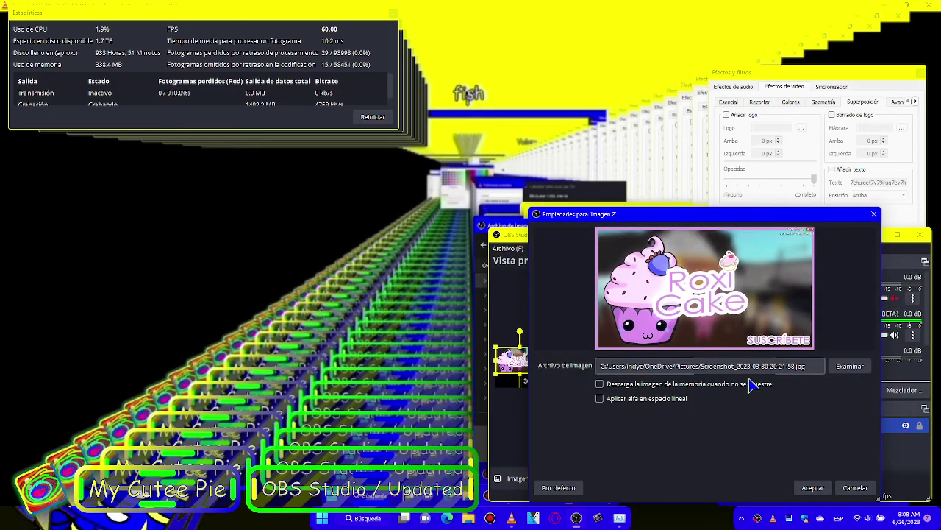
{"action": "left_click", "coordinate": [812, 488]}
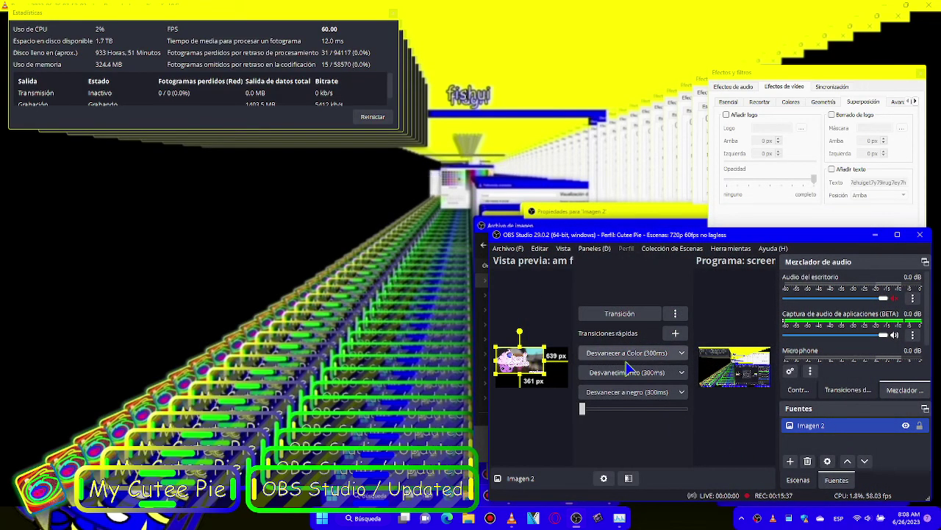
- Turn off Studio Mode and bring up the scene list alongside the controls
{"action": "left_click", "coordinate": [807, 395]}
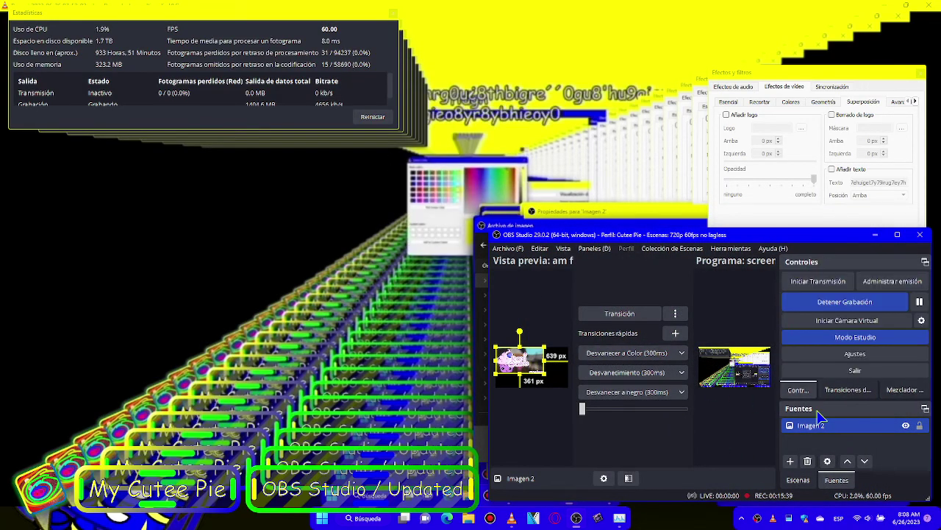
{"action": "left_click", "coordinate": [857, 338]}
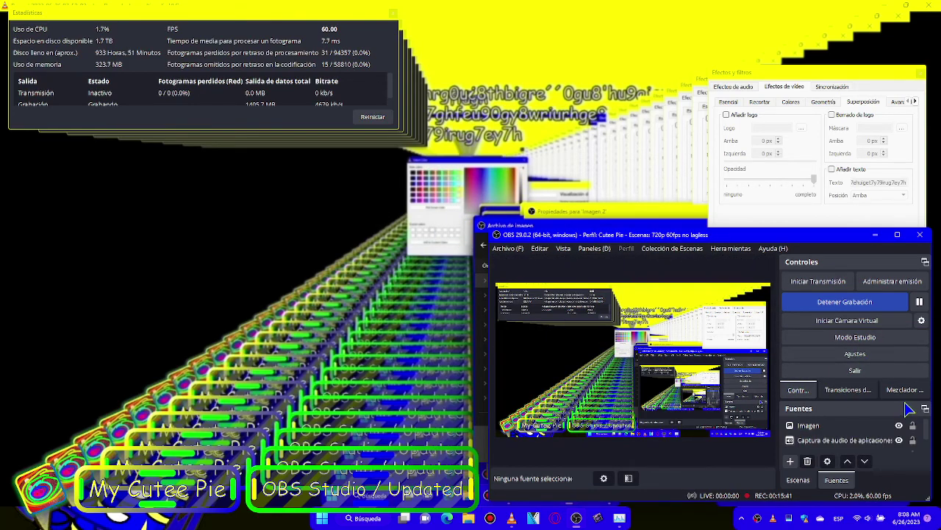
{"action": "left_click", "coordinate": [907, 396]}
{"action": "left_click", "coordinate": [848, 390]}
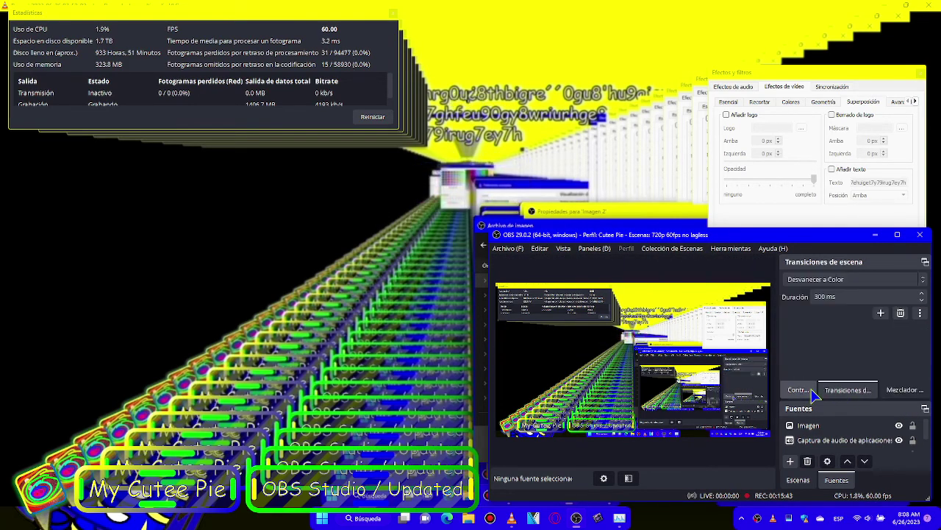
{"action": "left_click", "coordinate": [802, 391]}
{"action": "left_click", "coordinate": [798, 479]}
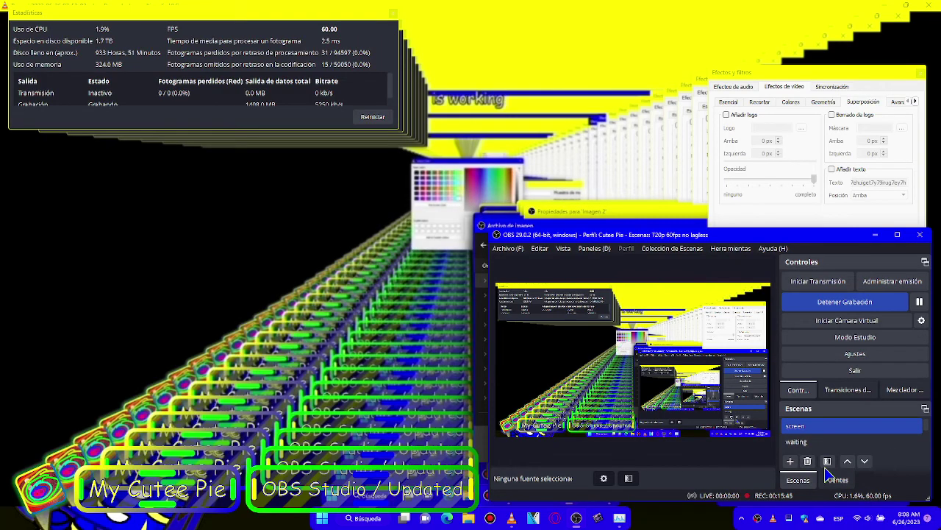
- Show the audio mixer and select the "am fishes." scene
{"action": "left_click", "coordinate": [848, 390]}
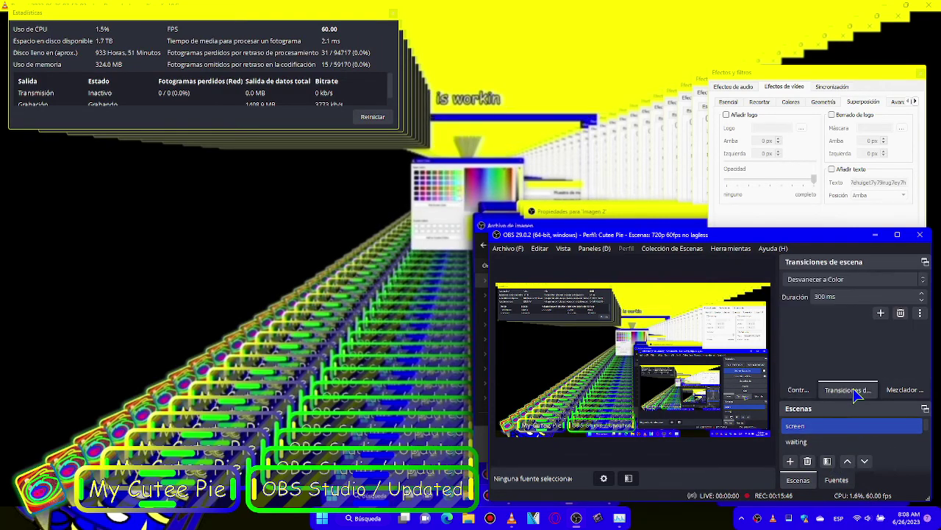
{"action": "left_click", "coordinate": [905, 390]}
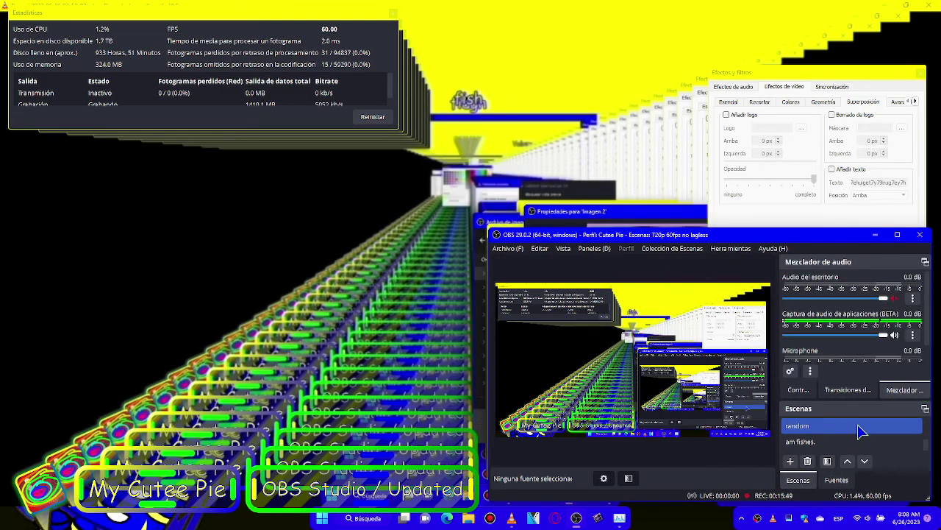
{"action": "left_click", "coordinate": [845, 442]}
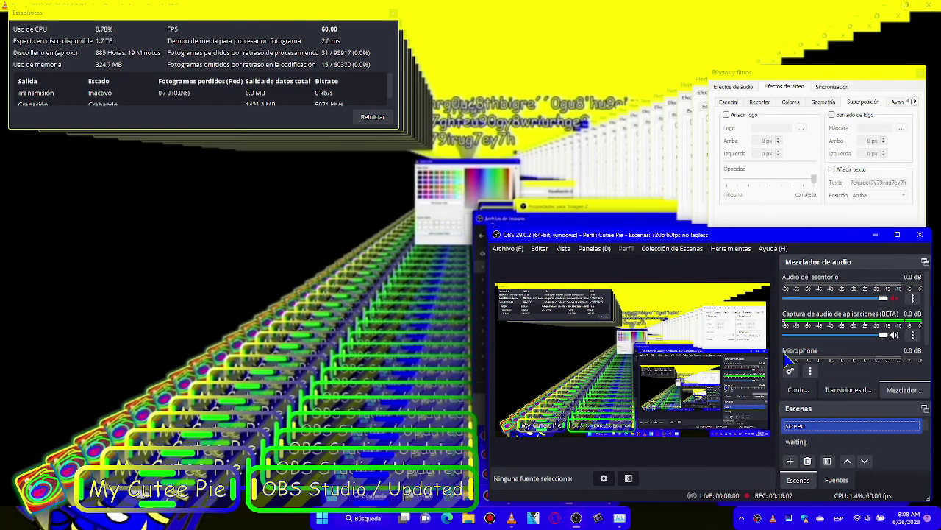
- Turn on Studio Mode, preview the "am fishes." scene and show its sources
{"action": "left_click", "coordinate": [798, 389]}
{"action": "left_click", "coordinate": [855, 337]}
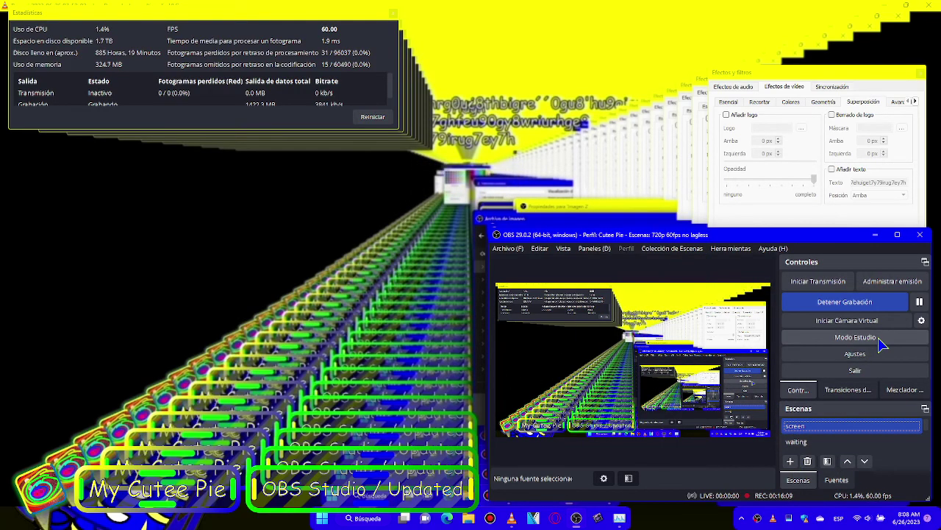
{"action": "left_click", "coordinate": [851, 442]}
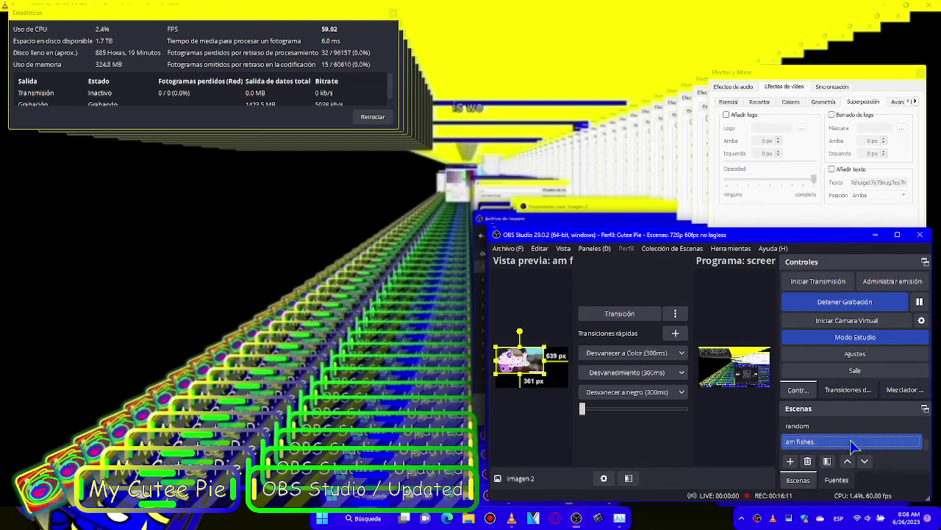
{"action": "left_click", "coordinate": [836, 480]}
{"action": "left_click", "coordinate": [791, 461]}
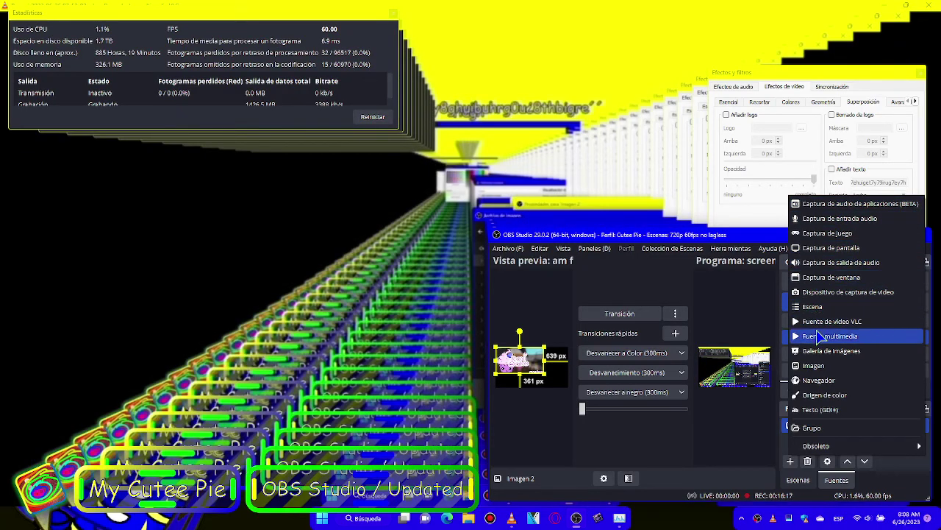
{"action": "left_click", "coordinate": [616, 433]}
{"action": "left_click", "coordinate": [563, 431]}
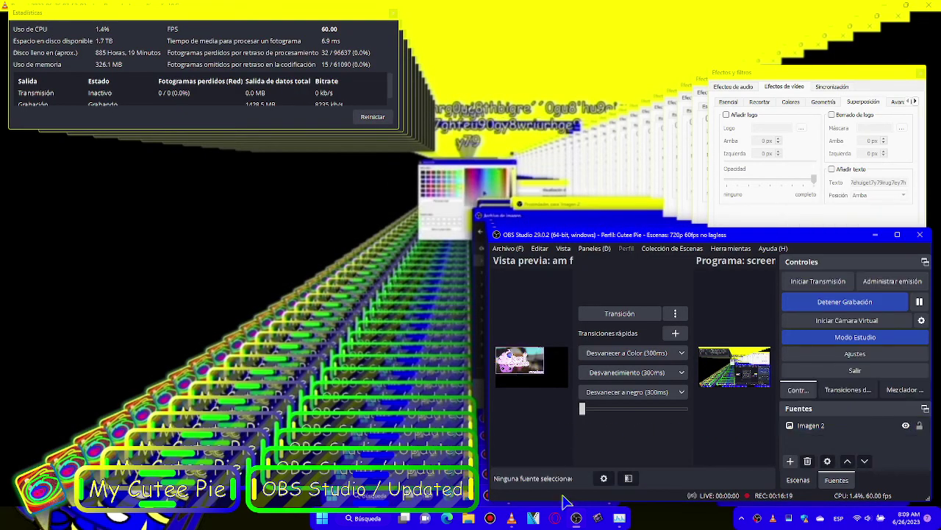
- Open a File Explorer window and return to OBS Studio to show the audio mixer
{"action": "left_click", "coordinate": [468, 518]}
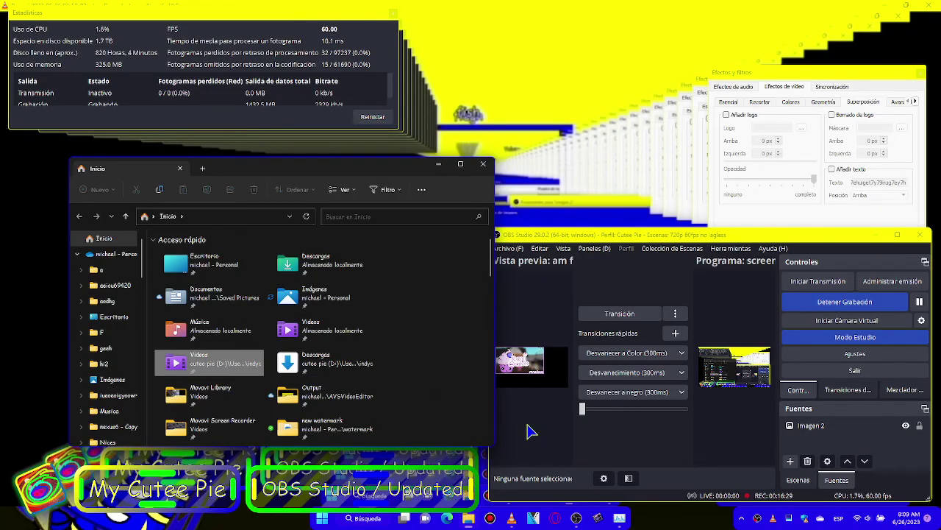
{"action": "left_click", "coordinate": [846, 392]}
{"action": "left_click", "coordinate": [917, 392]}
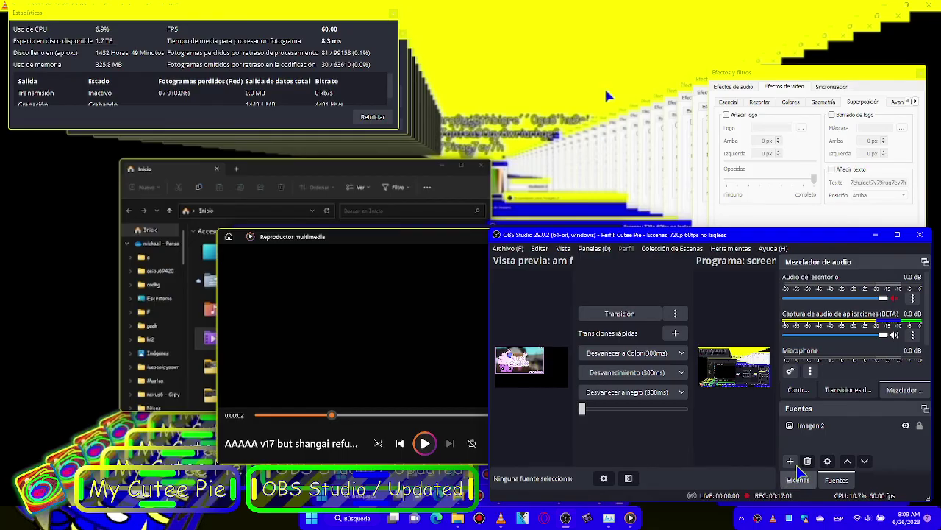
- Add a scroll filter named "Desplazamiento" to the Imagen 2 source
{"action": "left_click", "coordinate": [530, 372]}
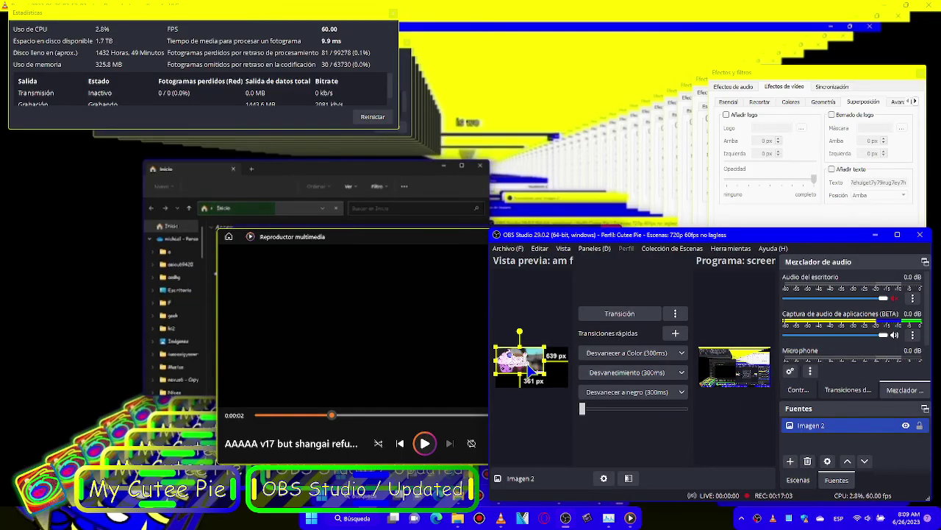
{"action": "left_click", "coordinate": [628, 478]}
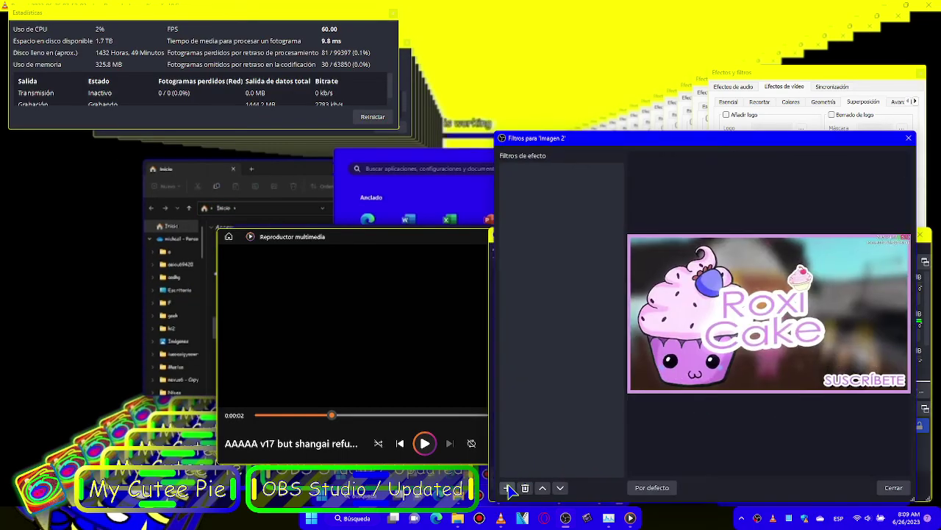
{"action": "left_click", "coordinate": [507, 488]}
{"action": "left_click", "coordinate": [573, 362]}
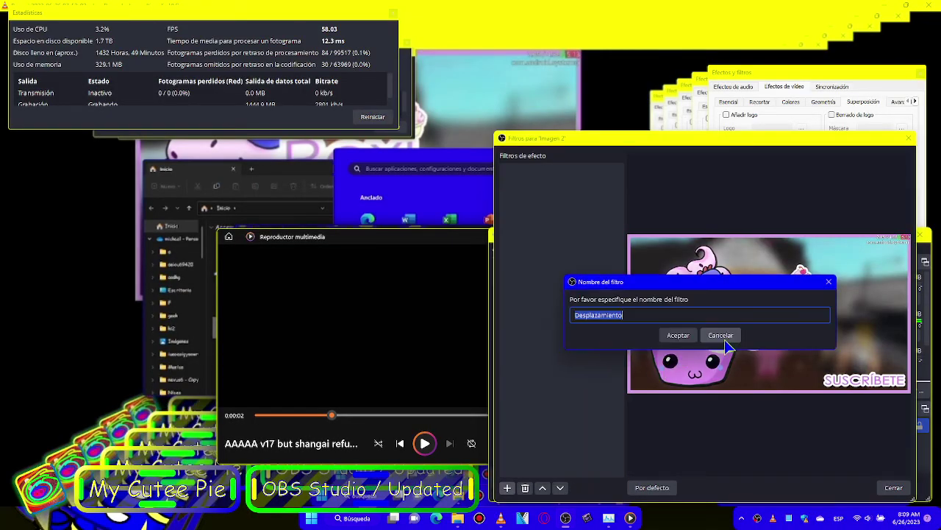
{"action": "left_click", "coordinate": [675, 337]}
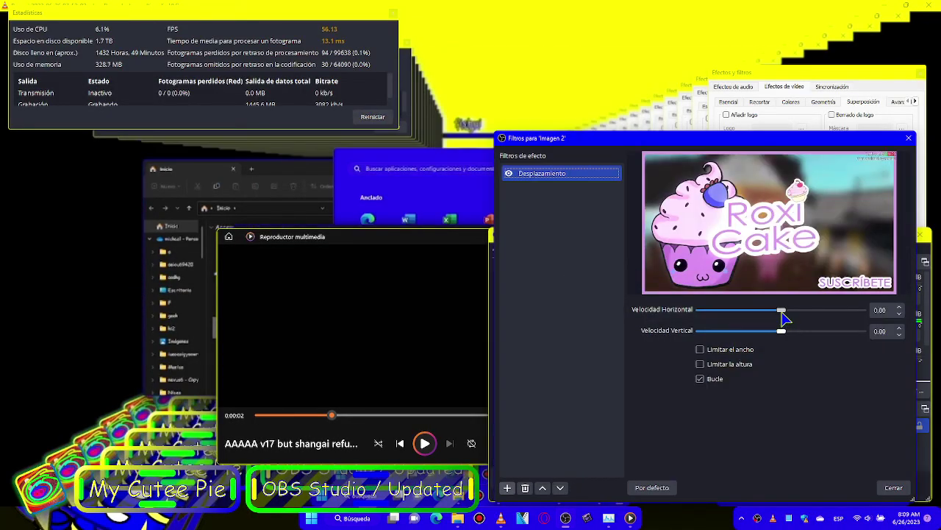
- Set the scroll filter's horizontal speed to 500 and vertical speed to about 87, and close the filters
{"action": "left_click_drag", "start_coordinate": [822, 311], "coordinate": [862, 311]}
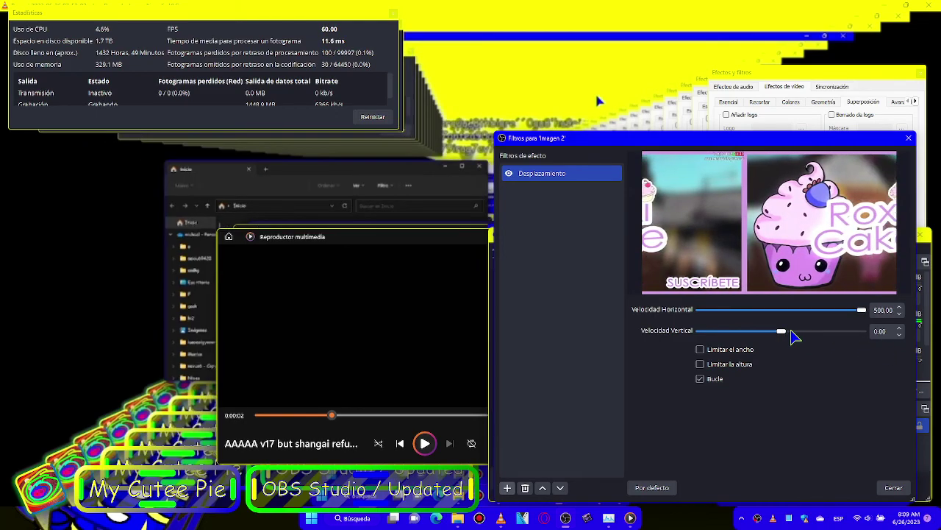
{"action": "left_click", "coordinate": [805, 336]}
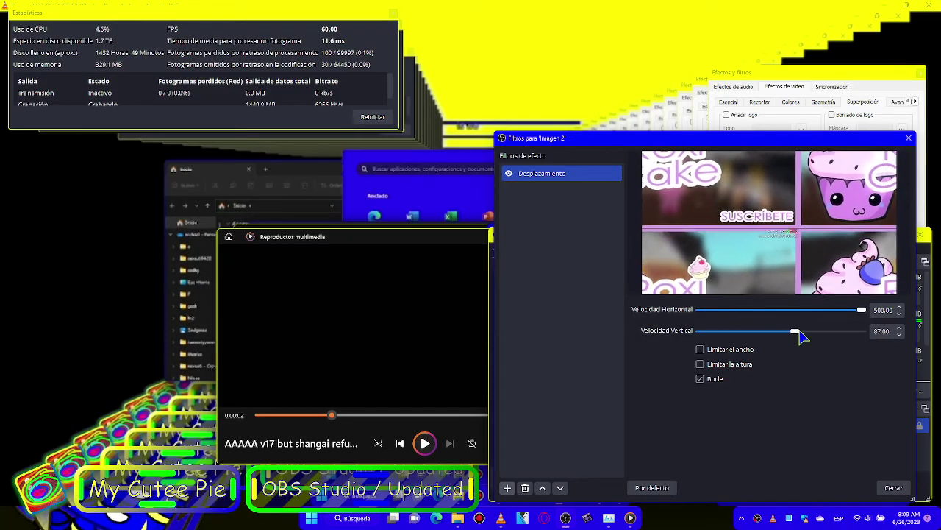
{"action": "left_click", "coordinate": [891, 487]}
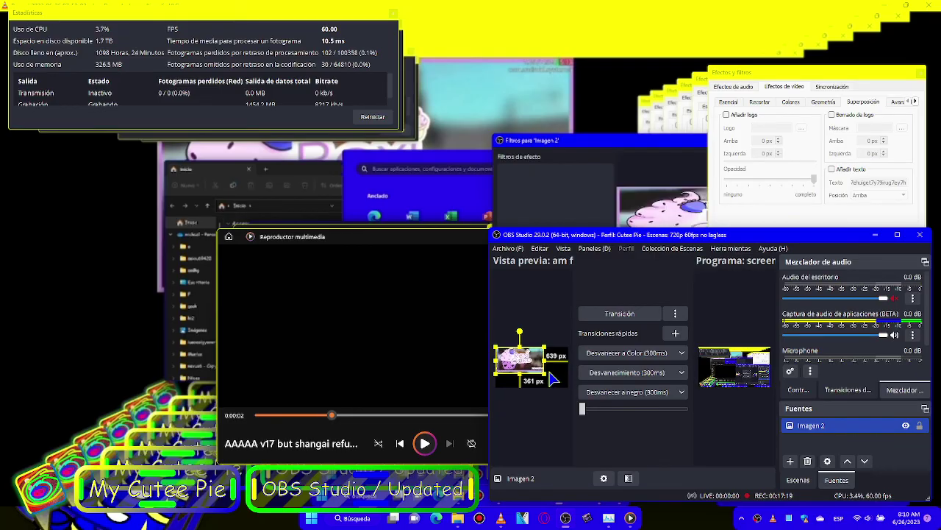
- Enlarge the Imagen 2 source to fill the preview canvas and add a colour correction filter named "Corrección de color" to it
{"action": "left_click_drag", "start_coordinate": [546, 373], "coordinate": [567, 391]}
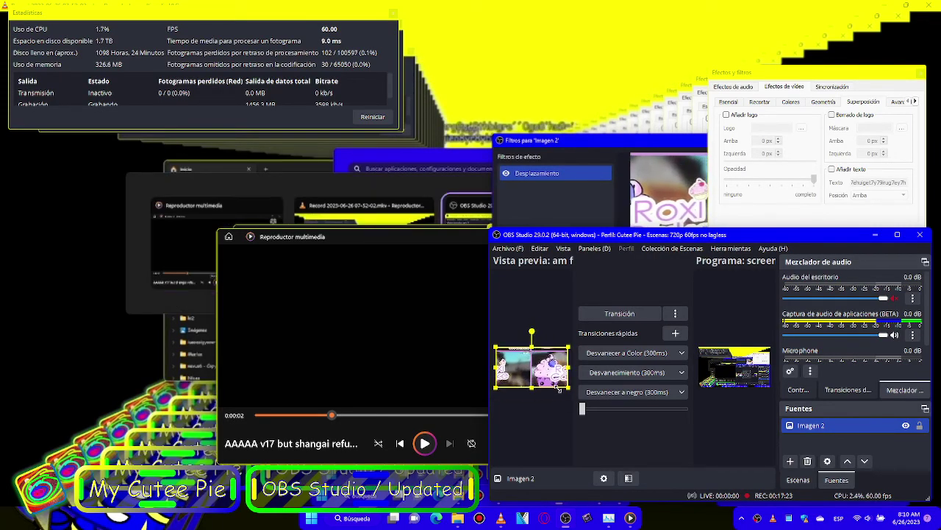
{"action": "left_click", "coordinate": [628, 479]}
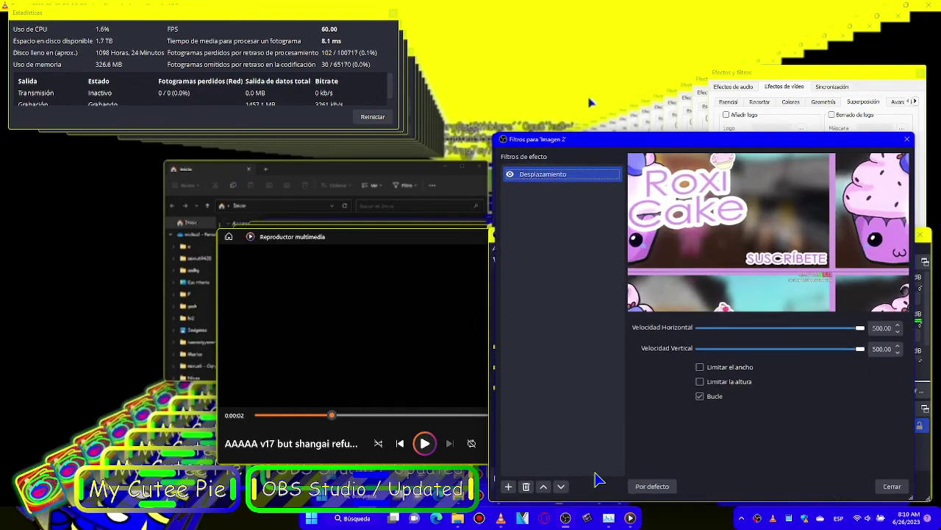
{"action": "left_click", "coordinate": [508, 489]}
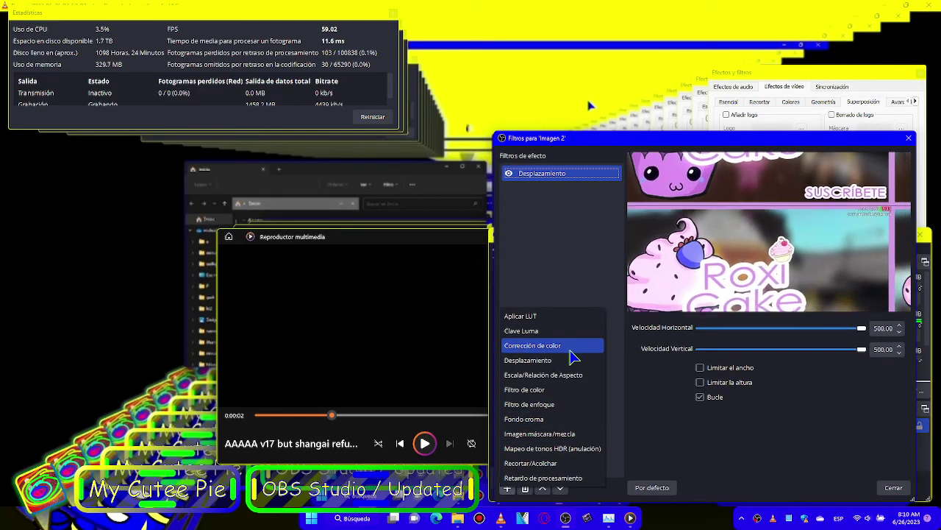
{"action": "left_click", "coordinate": [571, 349]}
{"action": "left_click", "coordinate": [624, 334]}
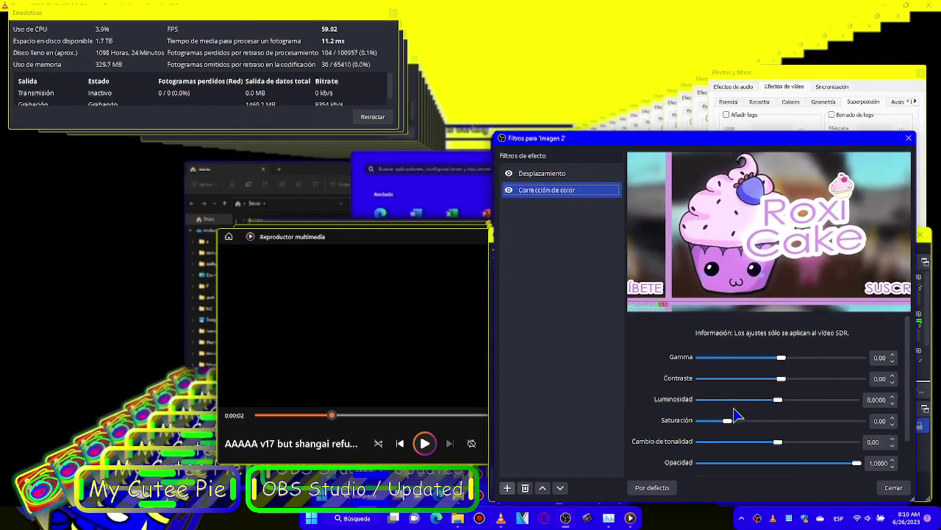
{"action": "left_click_drag", "start_coordinate": [729, 423], "coordinate": [860, 441]}
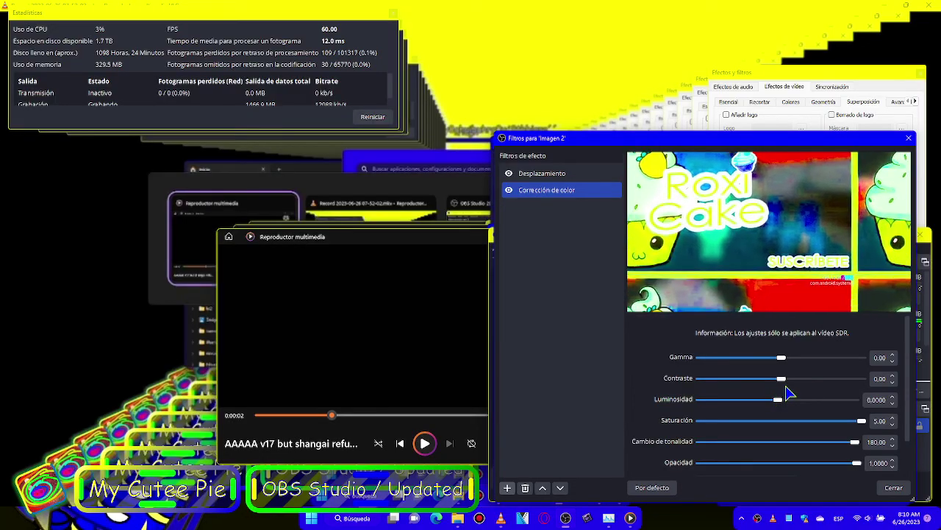
{"action": "left_click_drag", "start_coordinate": [778, 401], "coordinate": [744, 413]}
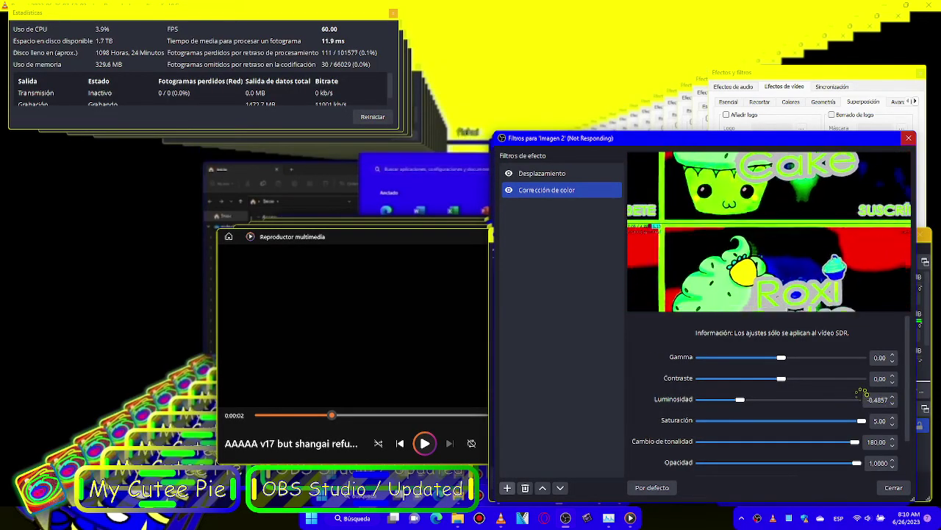
{"action": "left_click_drag", "start_coordinate": [740, 399], "coordinate": [855, 399]}
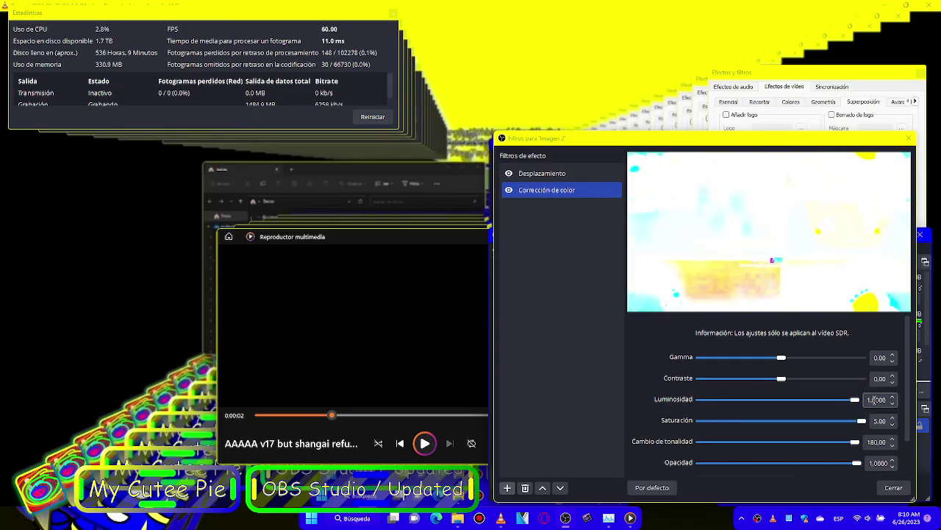
{"action": "left_click", "coordinate": [650, 487]}
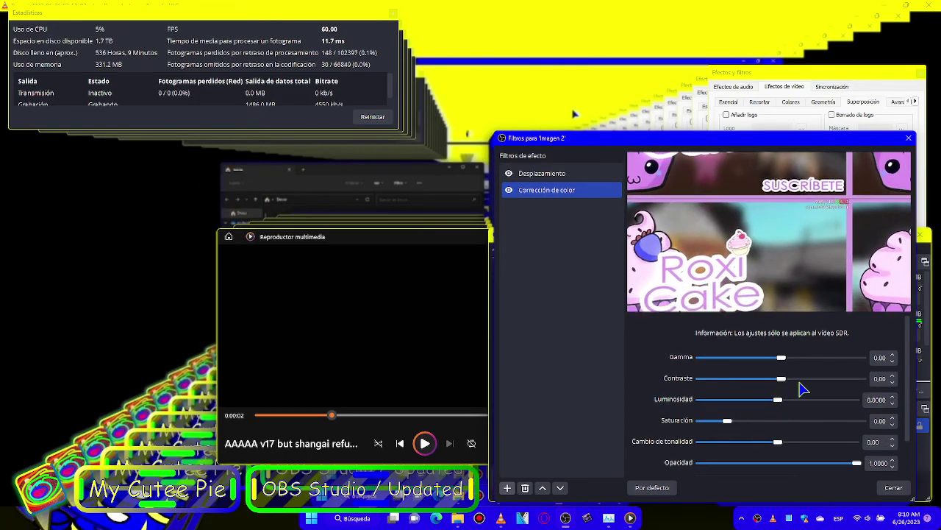
- Set the colour correction filter's brightness to -0.6635, saturation to 5.00 and hue shift to 180.00
{"action": "scroll", "coordinate": [869, 399], "scroll_direction": "up", "scroll_amount": 1}
{"action": "scroll", "coordinate": [868, 399], "scroll_direction": "up", "scroll_amount": 4}
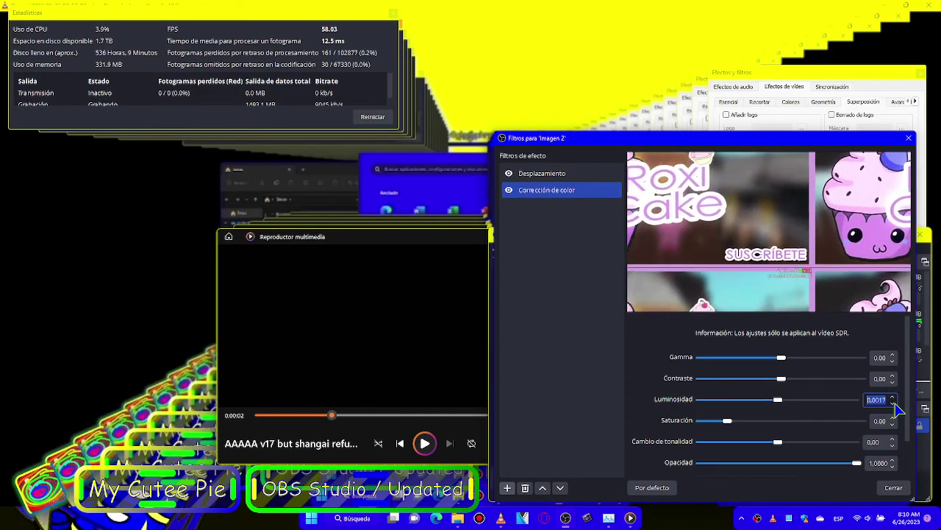
{"action": "scroll", "coordinate": [897, 406], "scroll_direction": "down", "scroll_amount": 3}
{"action": "scroll", "coordinate": [896, 406], "scroll_direction": "down", "scroll_amount": 3}
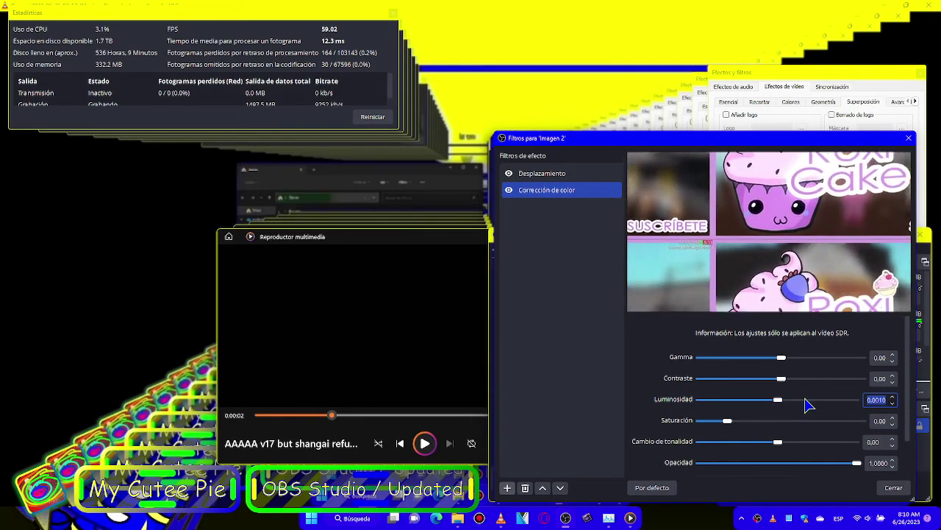
{"action": "scroll", "coordinate": [807, 403], "scroll_direction": "down", "scroll_amount": 5}
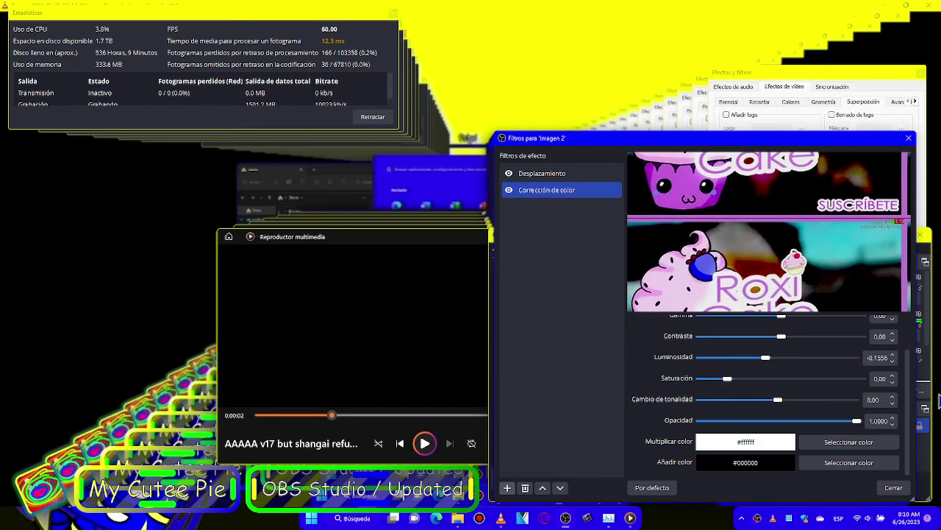
{"action": "scroll", "coordinate": [779, 401], "scroll_direction": "up", "scroll_amount": 10}
{"action": "scroll", "coordinate": [836, 358], "scroll_direction": "down", "scroll_amount": 5}
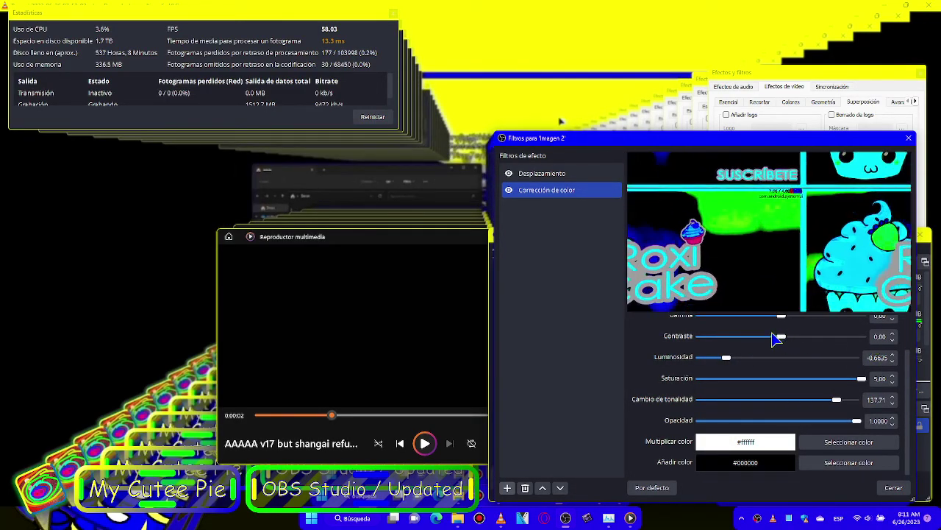
{"action": "left_click", "coordinate": [881, 357]}
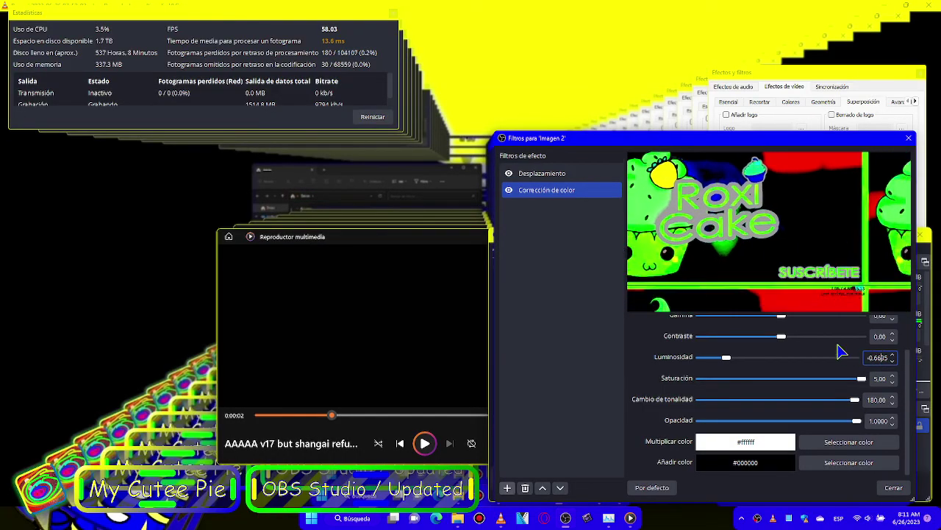
- Set the colour correction filter's contrast to 4.00 and close the filters
{"action": "left_click", "coordinate": [786, 338]}
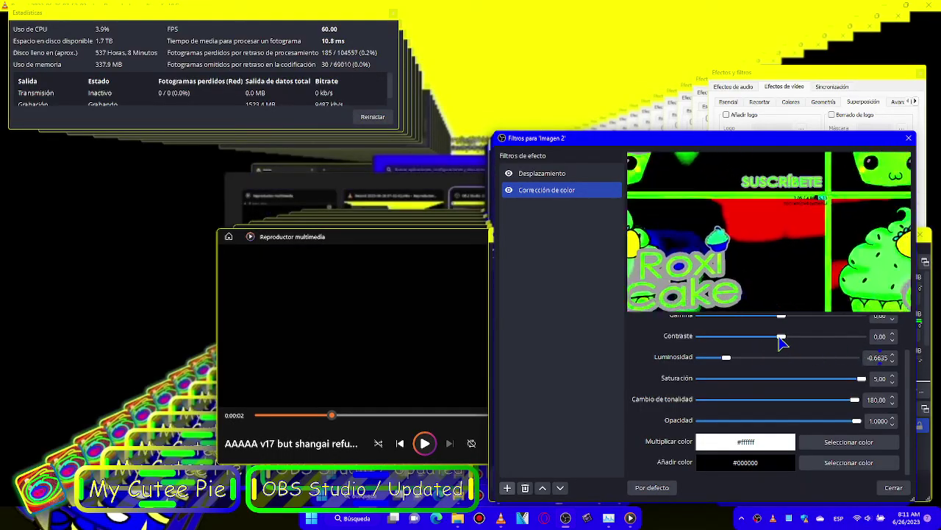
{"action": "left_click_drag", "start_coordinate": [781, 338], "coordinate": [785, 338]}
{"action": "scroll", "coordinate": [868, 338], "scroll_direction": "up", "scroll_amount": 10}
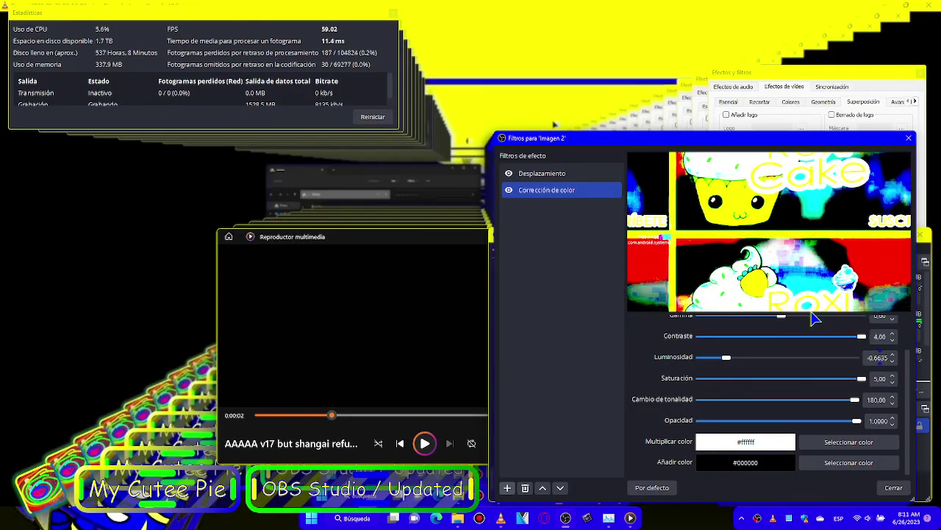
{"action": "scroll", "coordinate": [795, 340], "scroll_direction": "up", "scroll_amount": 1}
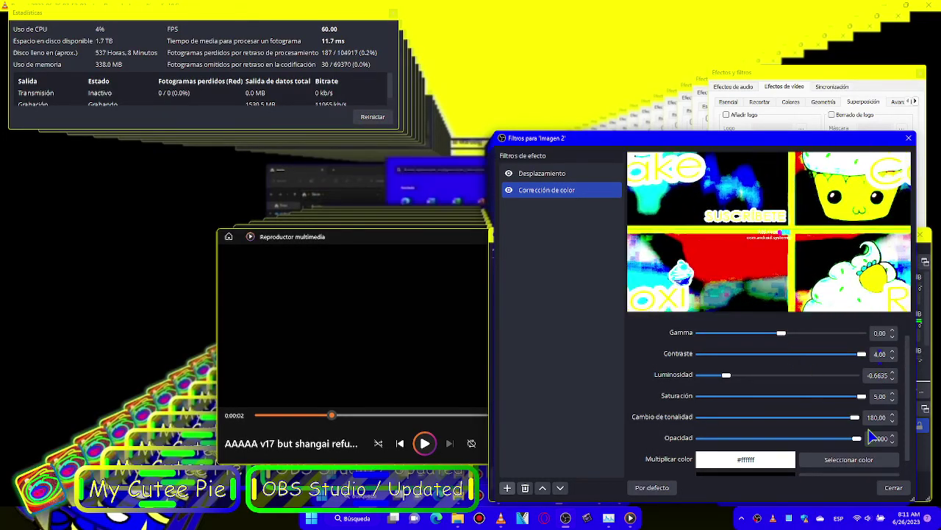
{"action": "left_click", "coordinate": [893, 487]}
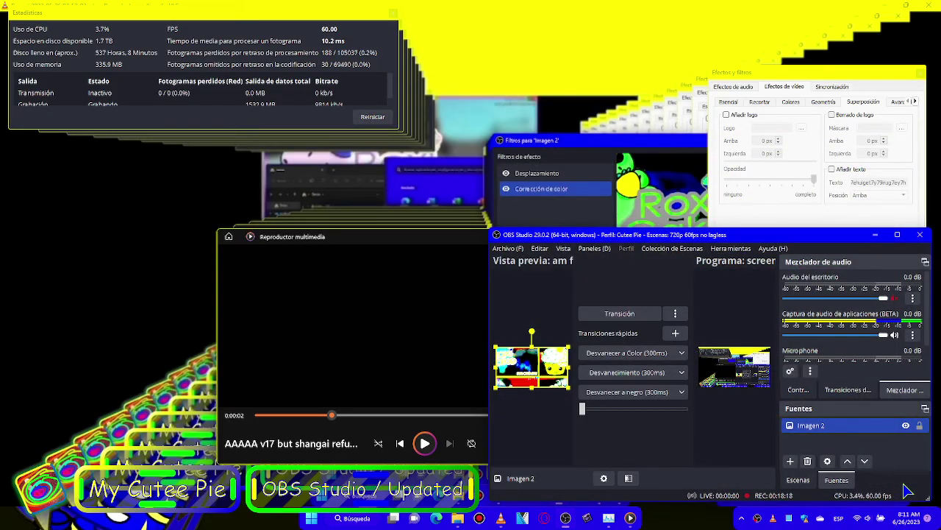
{"action": "left_click", "coordinate": [802, 390]}
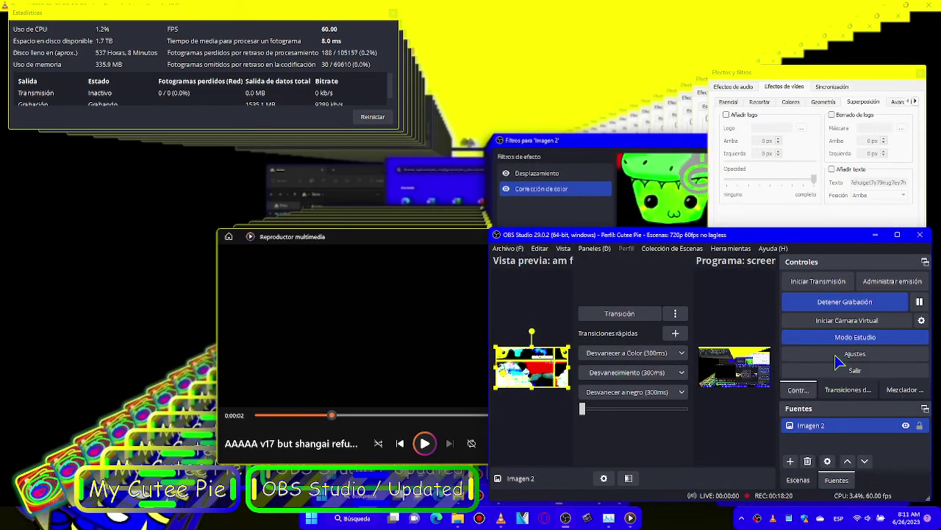
{"action": "left_click", "coordinate": [903, 390]}
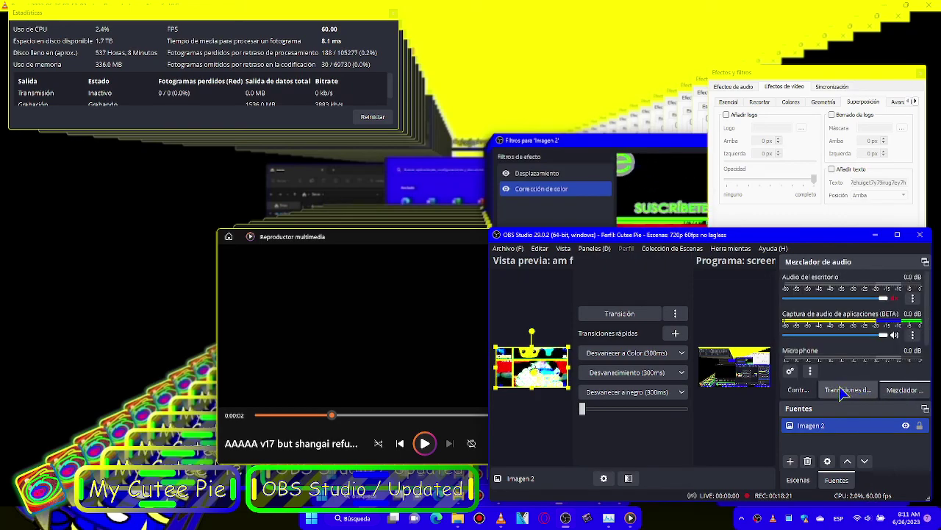
{"action": "left_click", "coordinate": [797, 389]}
{"action": "left_click", "coordinate": [856, 338]}
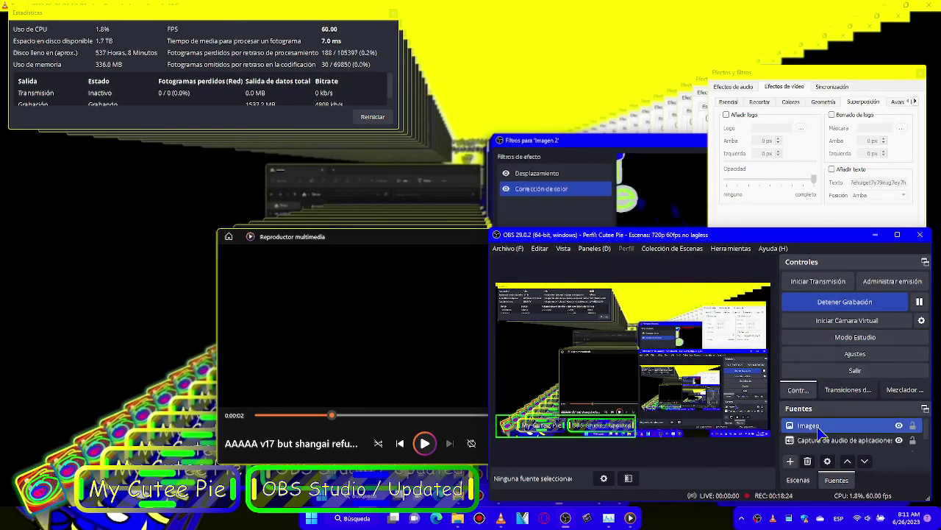
{"action": "left_click", "coordinate": [867, 339]}
- Preview the "am fishes." scene in Studio Mode and show its sources together with the audio mixer
{"action": "left_click", "coordinate": [903, 389]}
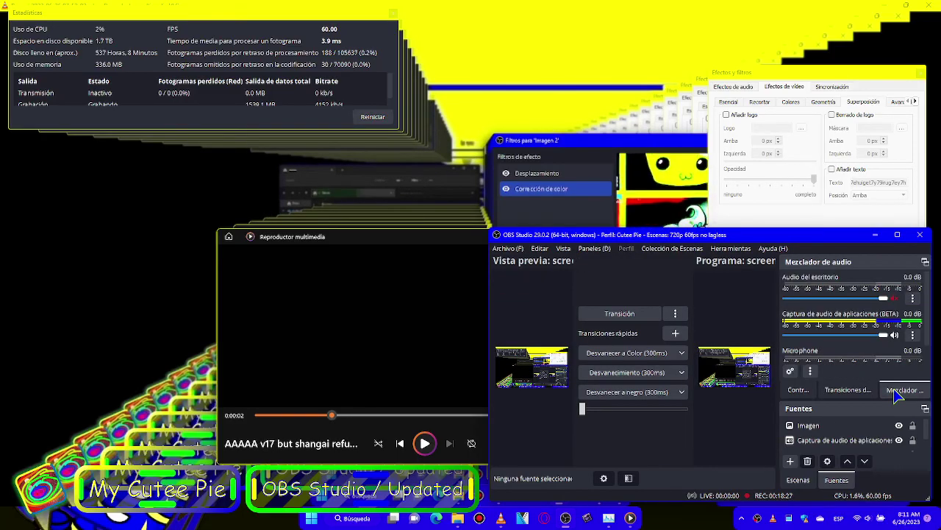
{"action": "left_click", "coordinate": [838, 389]}
{"action": "left_click", "coordinate": [807, 390]}
{"action": "left_click", "coordinate": [799, 479]}
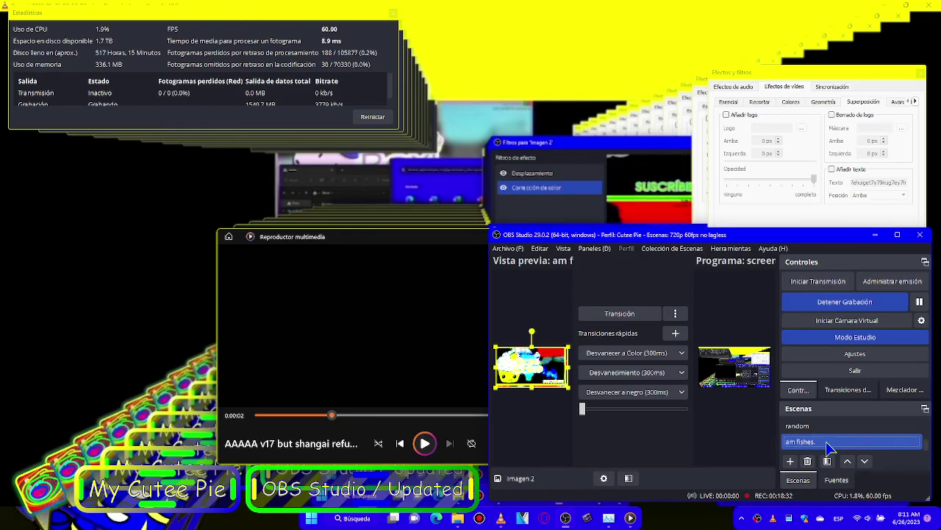
{"action": "left_click", "coordinate": [838, 391]}
{"action": "left_click", "coordinate": [904, 391]}
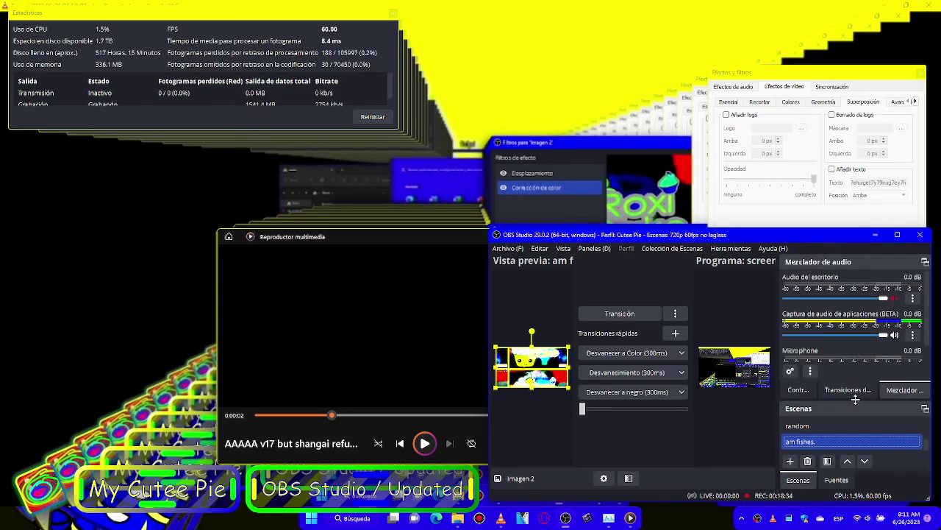
{"action": "left_click", "coordinate": [836, 479]}
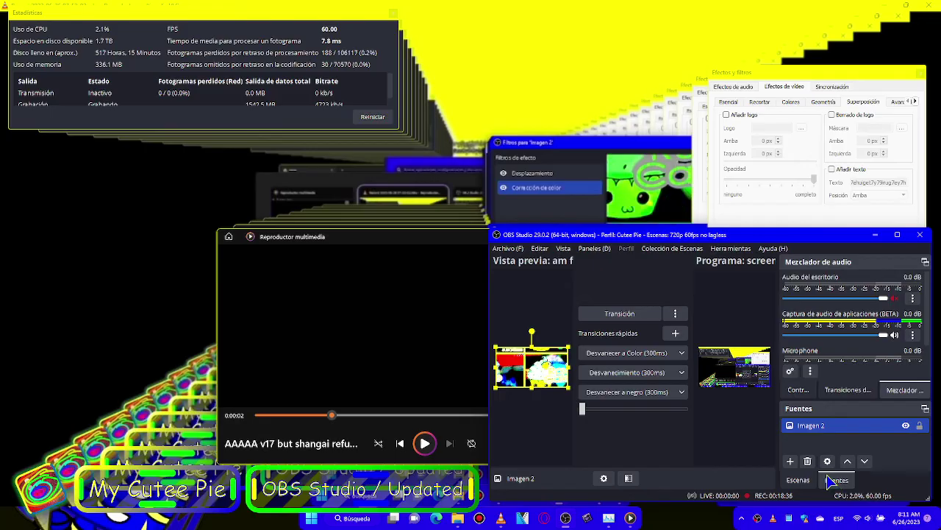
{"action": "left_click", "coordinate": [790, 461]}
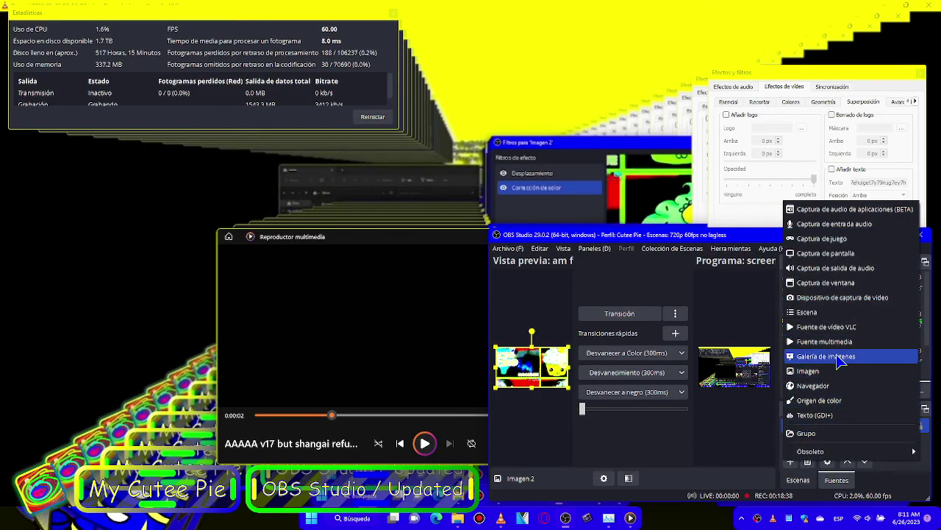
{"action": "left_click", "coordinate": [837, 211]}
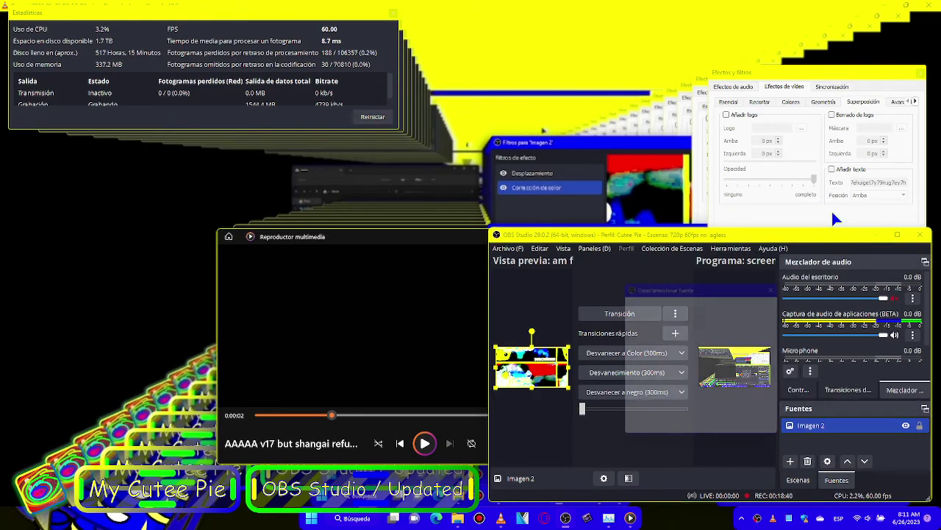
{"action": "left_click", "coordinate": [731, 429]}
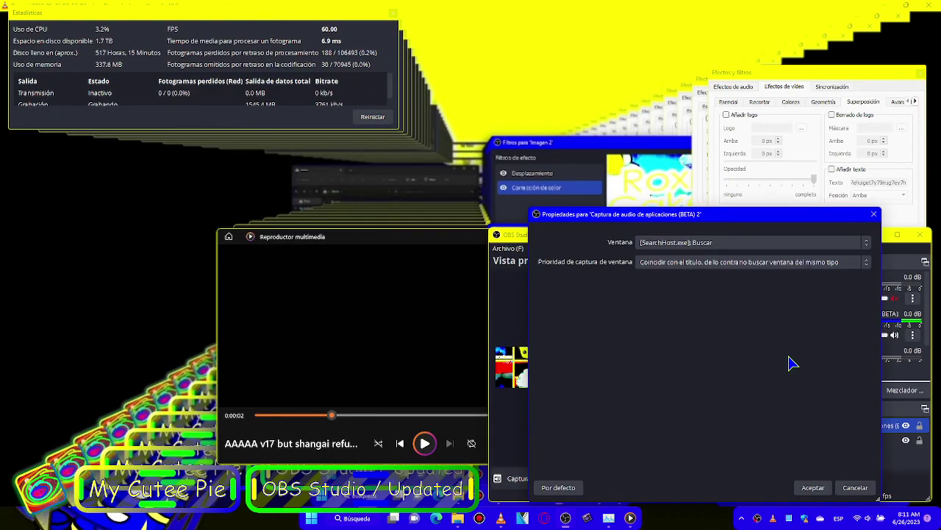
{"action": "left_click", "coordinate": [793, 244]}
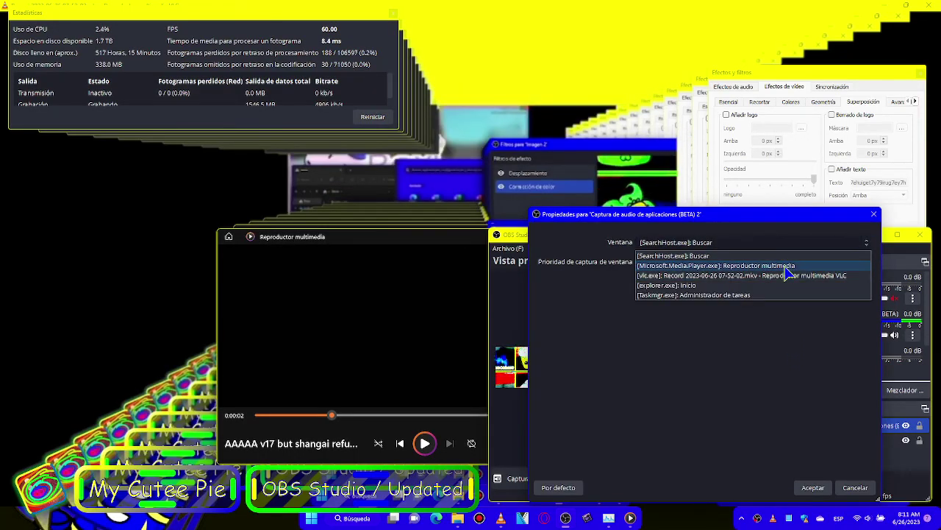
{"action": "left_click", "coordinate": [786, 267]}
{"action": "left_click", "coordinate": [773, 250]}
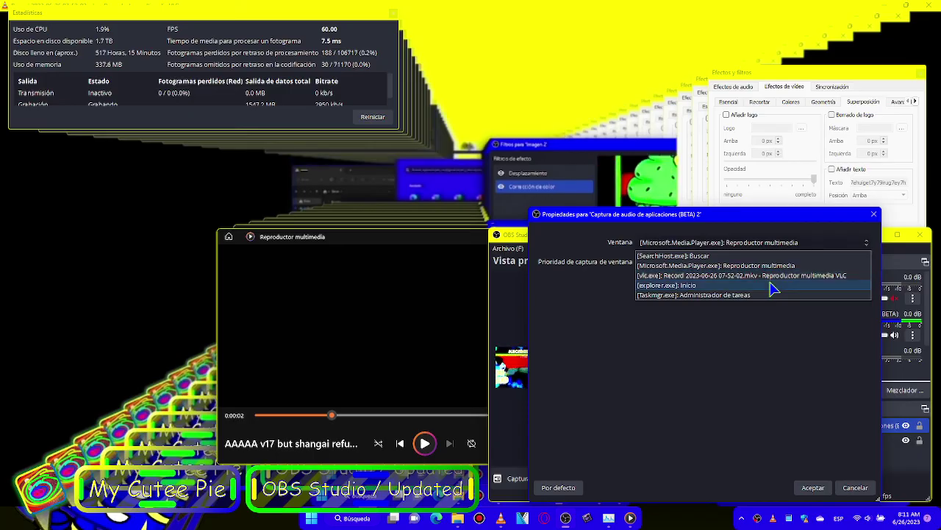
{"action": "left_click", "coordinate": [773, 281]}
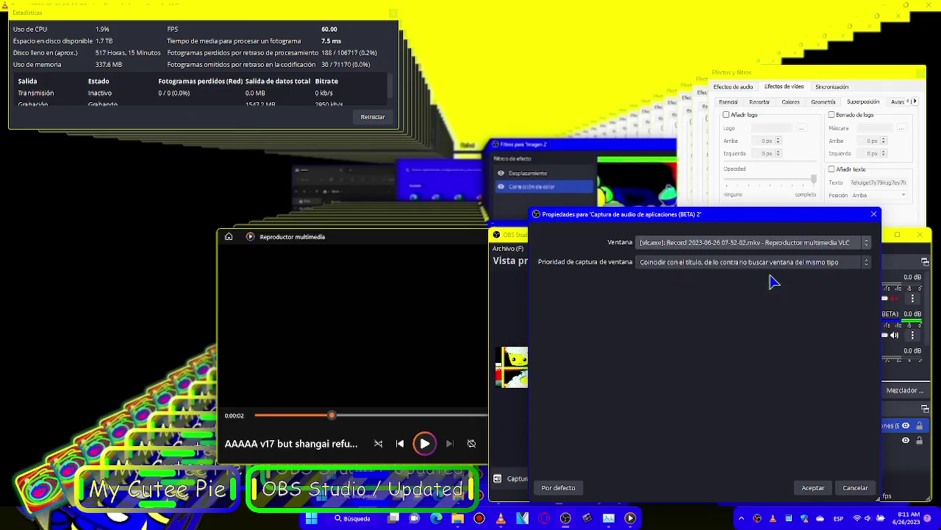
{"action": "left_click", "coordinate": [813, 487]}
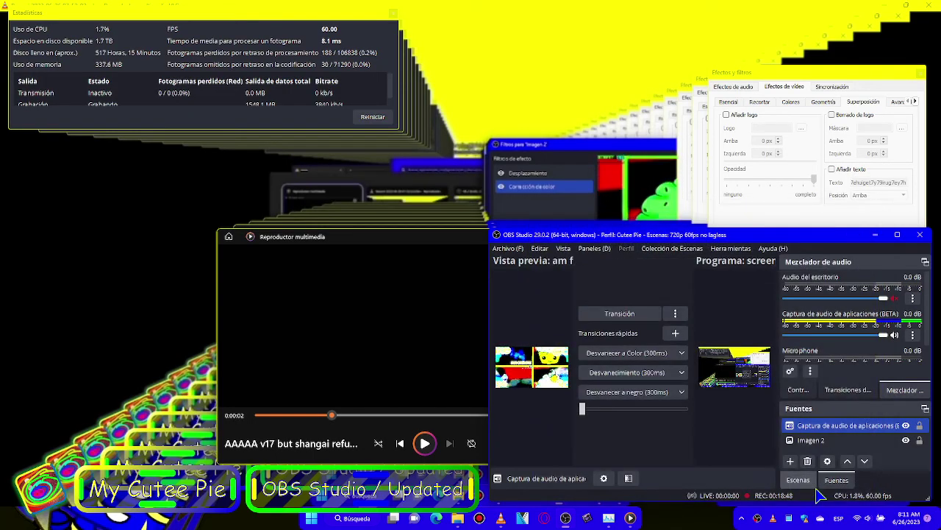
- Turn off Studio Mode to return to the live screen scene
{"action": "left_click", "coordinate": [800, 389]}
{"action": "left_click", "coordinate": [857, 337]}
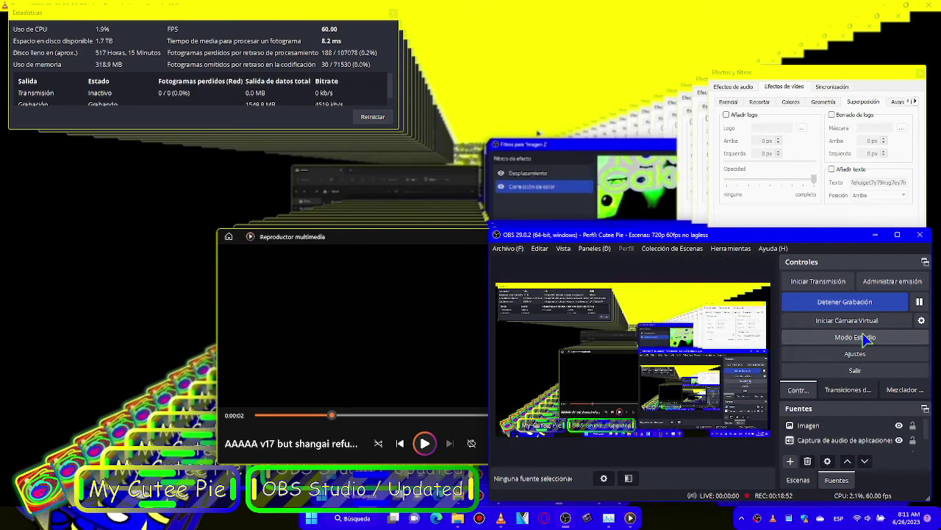
{"action": "double_click", "coordinate": [835, 439]}
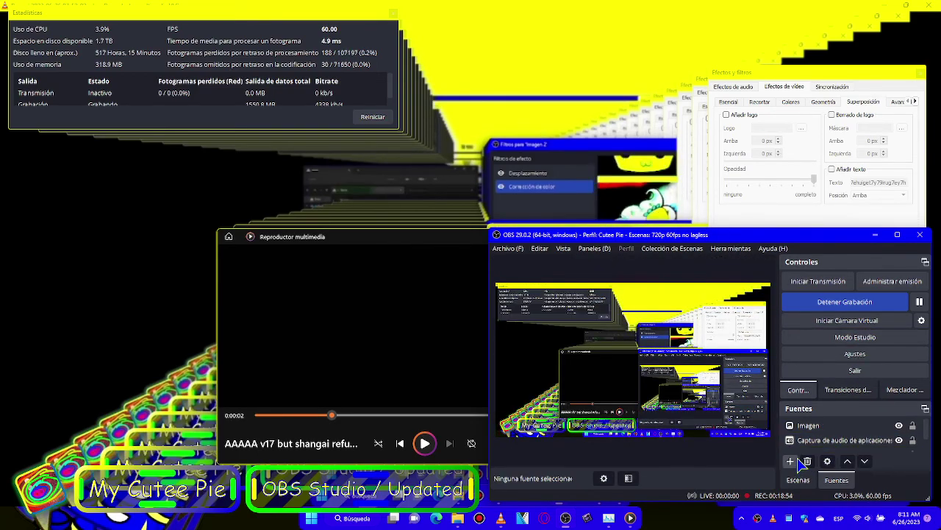
- Add a new application audio capture source to the scene, capturing the [Microsoft.Media.Player.exe]: Reproductor multimedia window
{"action": "left_click", "coordinate": [790, 461]}
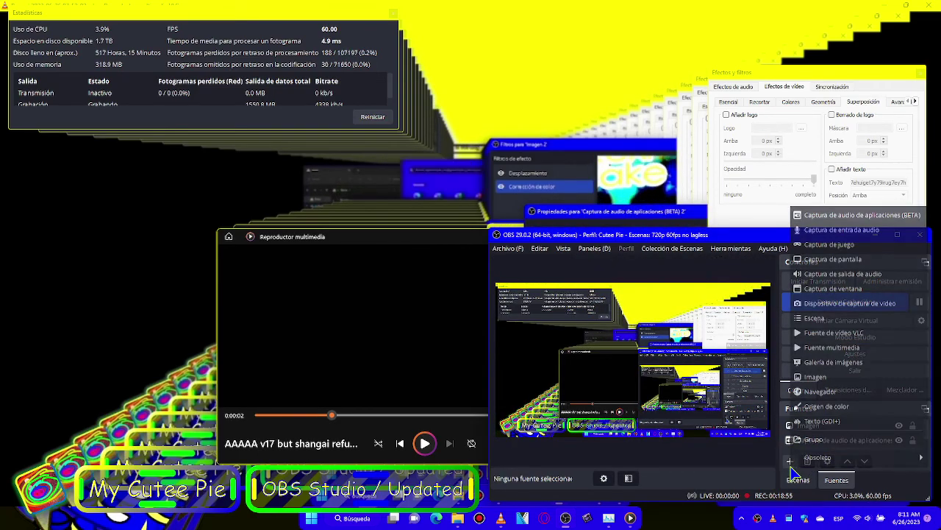
{"action": "left_click", "coordinate": [838, 214]}
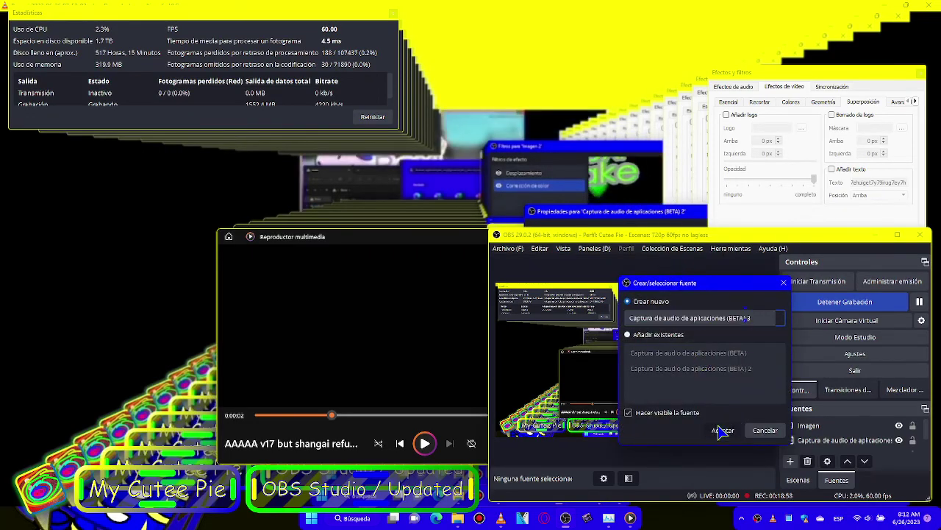
{"action": "left_click", "coordinate": [721, 432]}
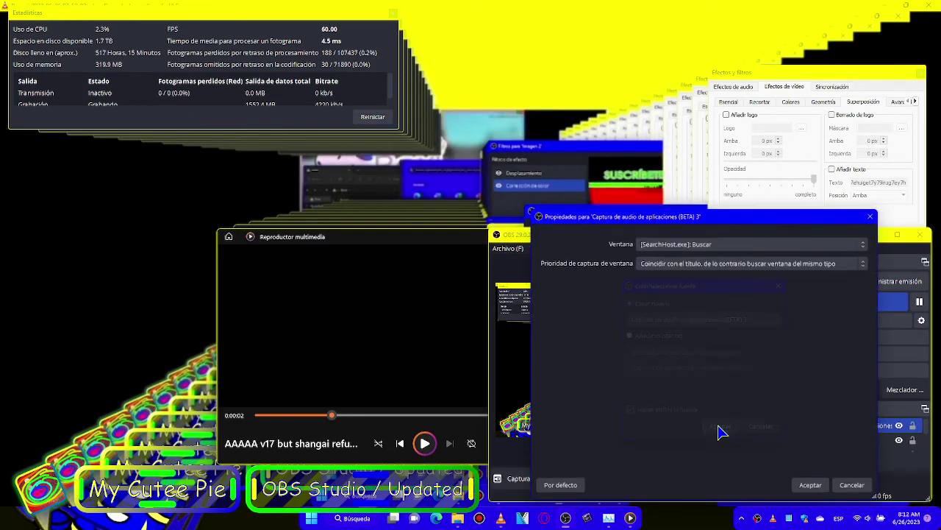
{"action": "left_click", "coordinate": [736, 248]}
{"action": "left_click", "coordinate": [736, 249]}
{"action": "left_click", "coordinate": [736, 248]}
{"action": "left_click", "coordinate": [736, 248]}
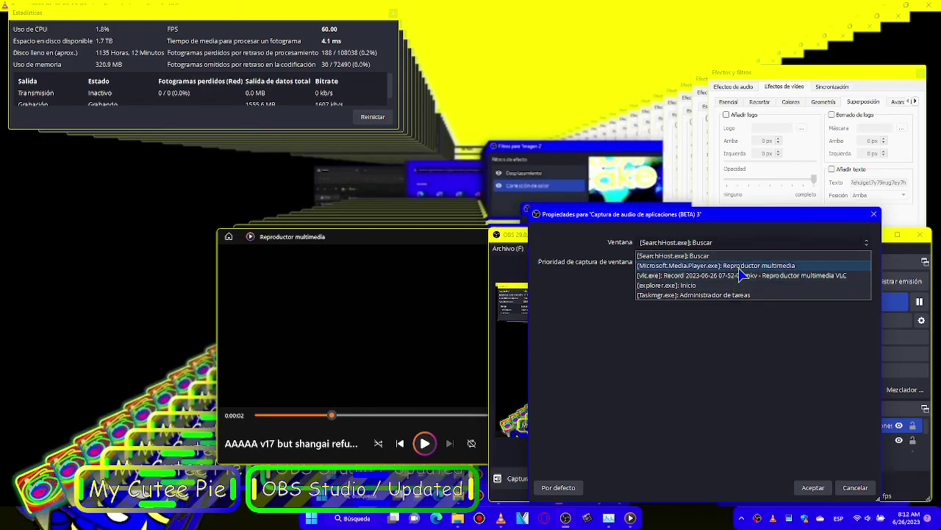
{"action": "left_click", "coordinate": [750, 276]}
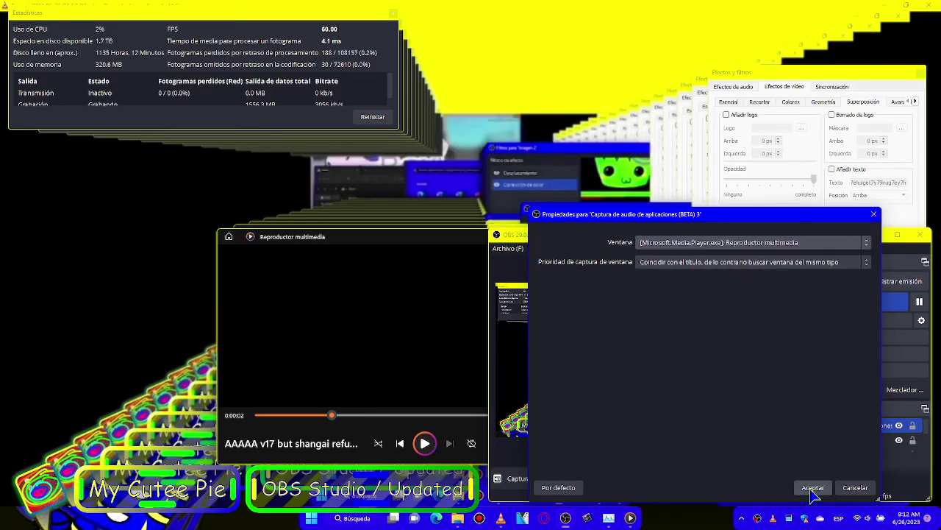
{"action": "left_click", "coordinate": [813, 489]}
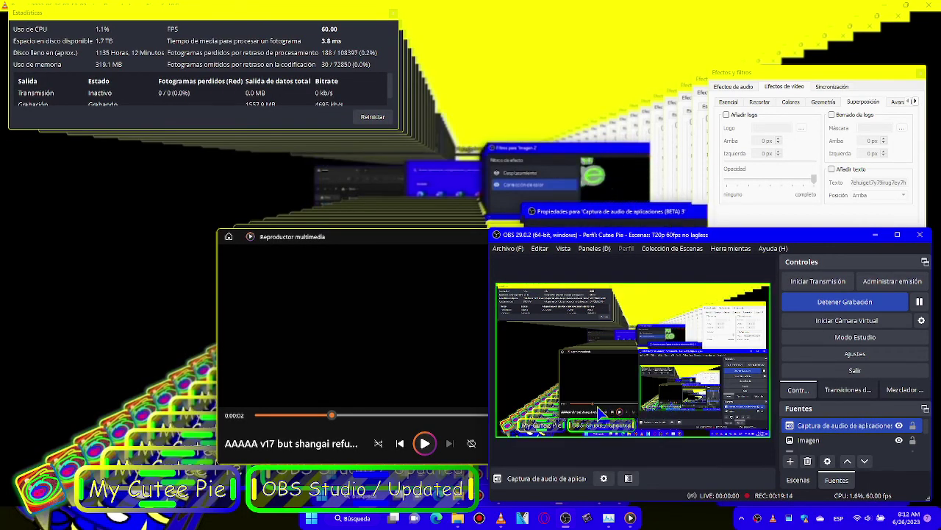
- Play the clip in the media player and show the OBS audio mixer to check the captured audio levels
{"action": "left_click", "coordinate": [417, 438]}
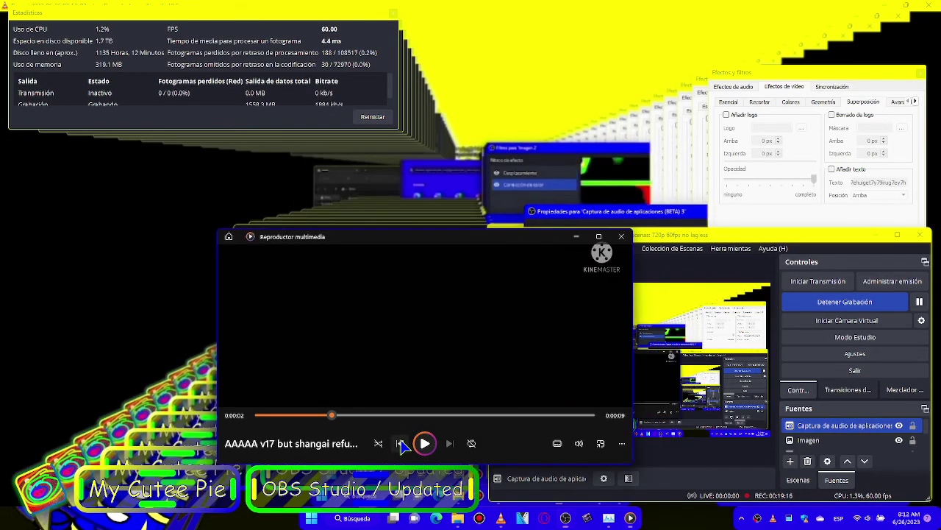
{"action": "left_click", "coordinate": [426, 443]}
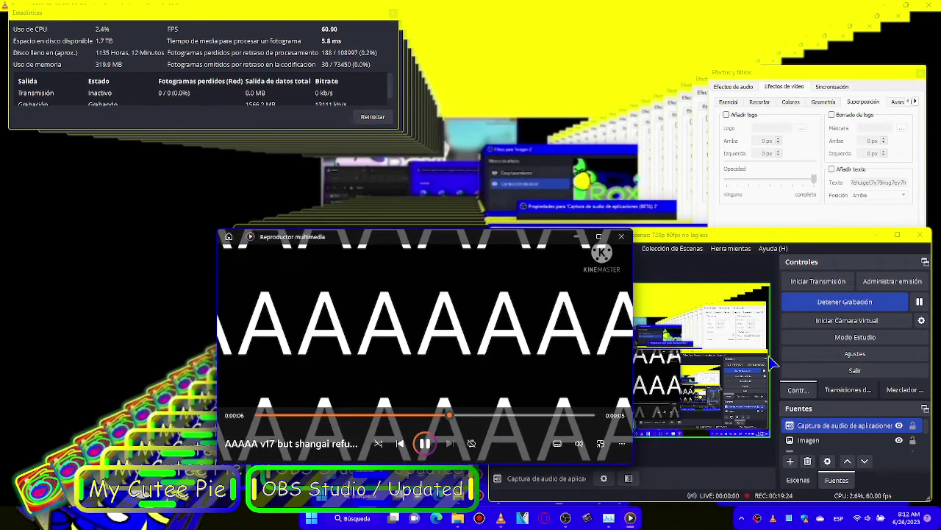
{"action": "left_click", "coordinate": [886, 397]}
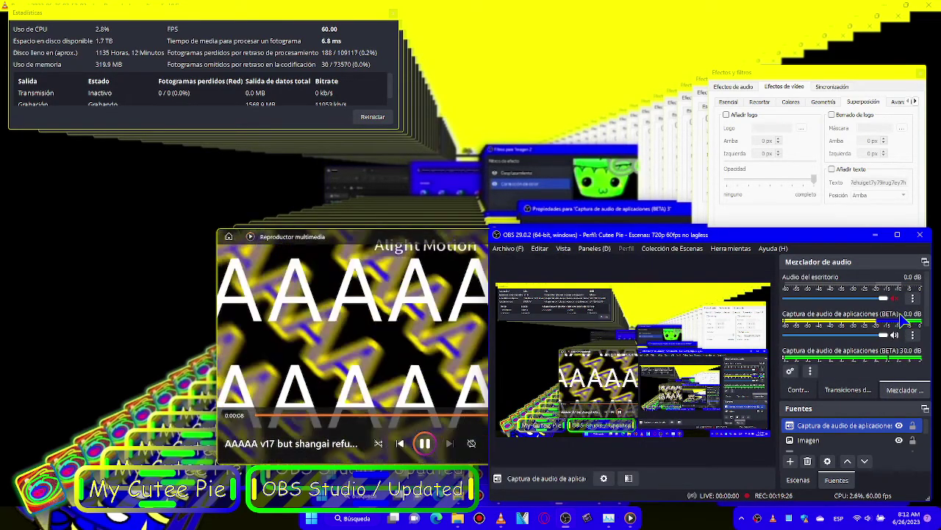
- Switch to VLC and try the pitch adjustment in the advanced audio effects at 1.0 semitones
{"action": "key", "text": "alt+Tab"}
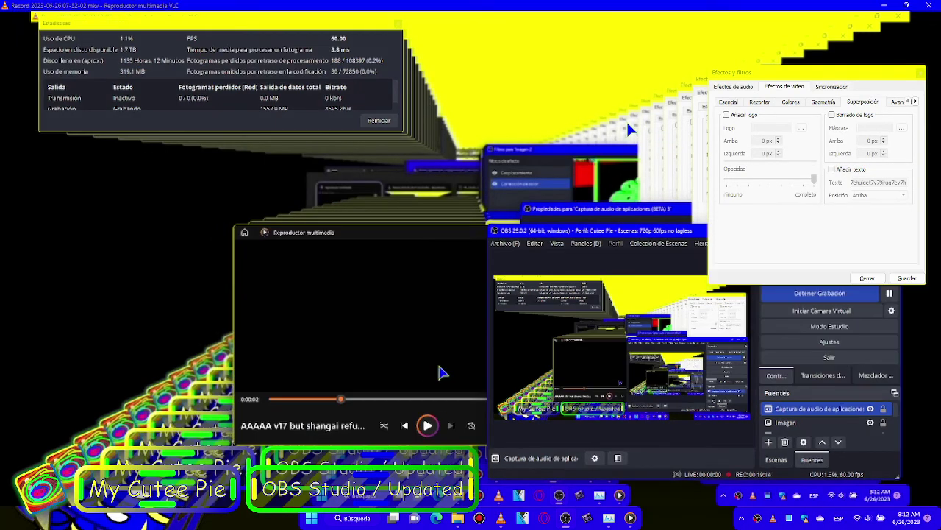
{"action": "scroll", "coordinate": [627, 119], "scroll_direction": "up", "scroll_amount": 1}
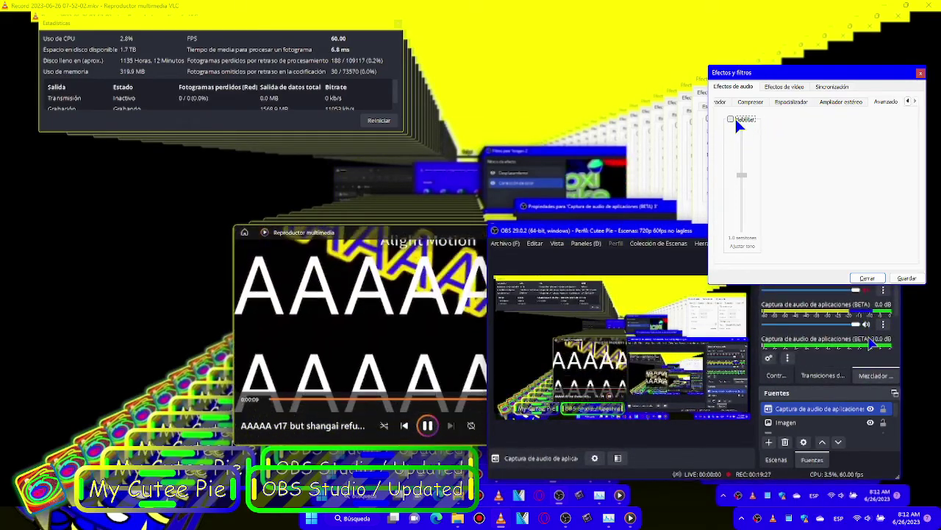
{"action": "left_click", "coordinate": [731, 118]}
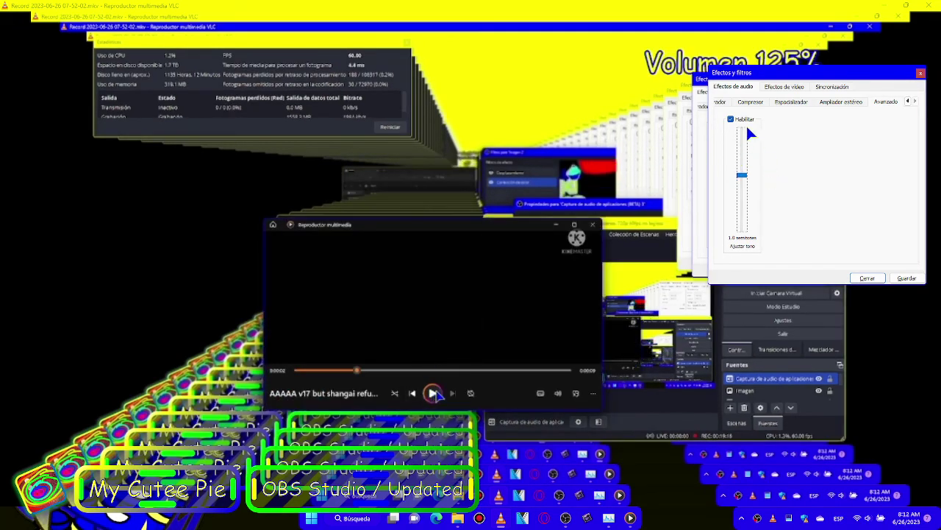
{"action": "left_click", "coordinate": [720, 98]}
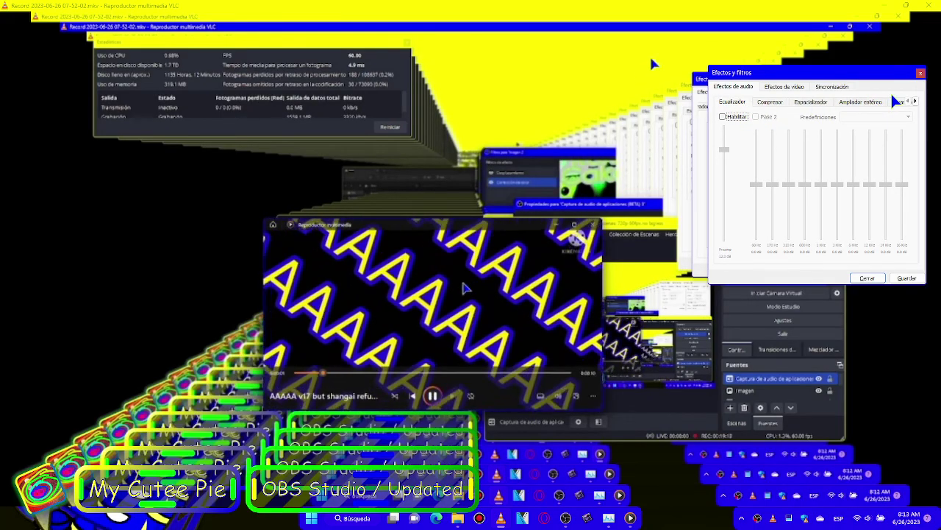
{"action": "left_click", "coordinate": [900, 100]}
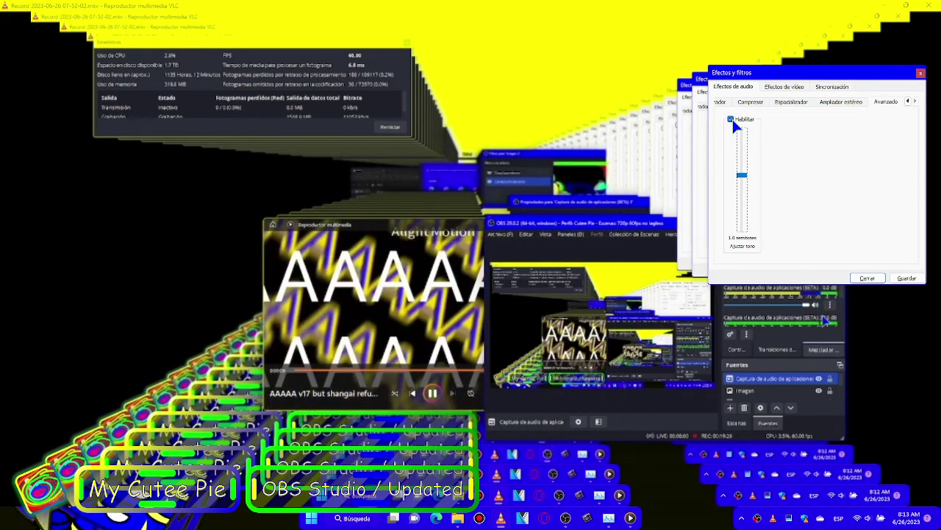
{"action": "left_click", "coordinate": [731, 117]}
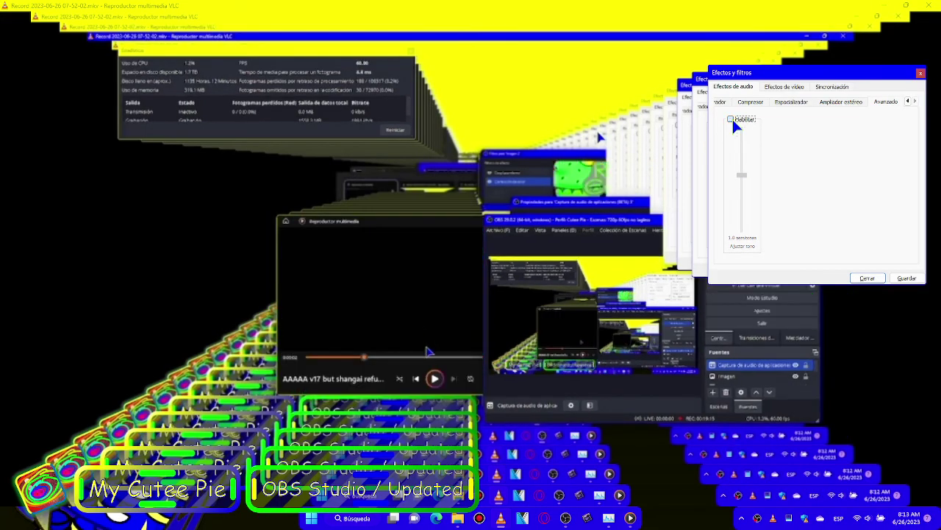
{"action": "left_click", "coordinate": [721, 100]}
- Close the media player window and the File Explorer window
{"action": "right_click", "coordinate": [630, 520]}
{"action": "left_click", "coordinate": [677, 409]}
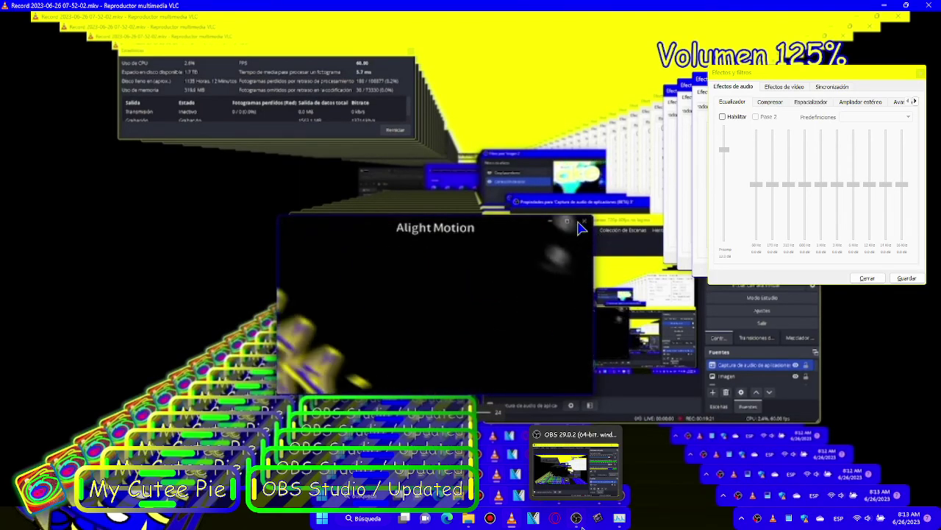
{"action": "left_click", "coordinate": [474, 517]}
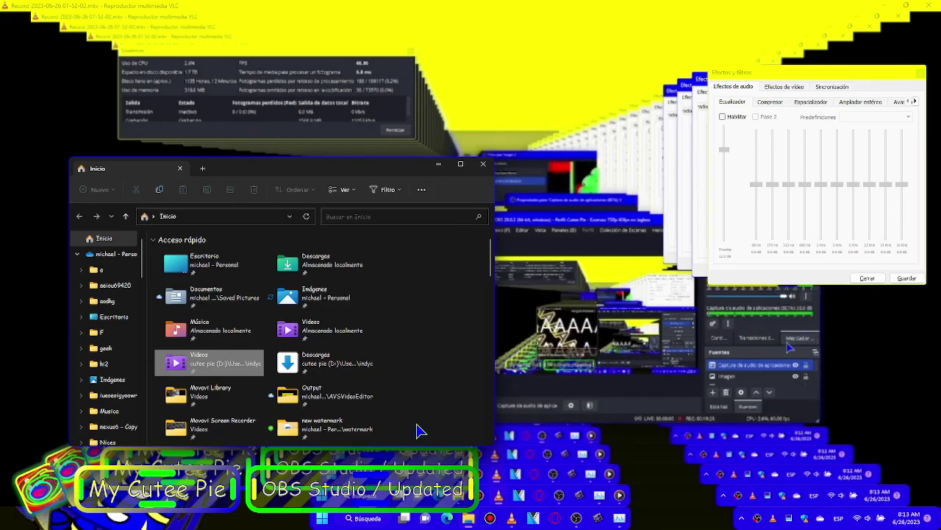
{"action": "left_click", "coordinate": [486, 165]}
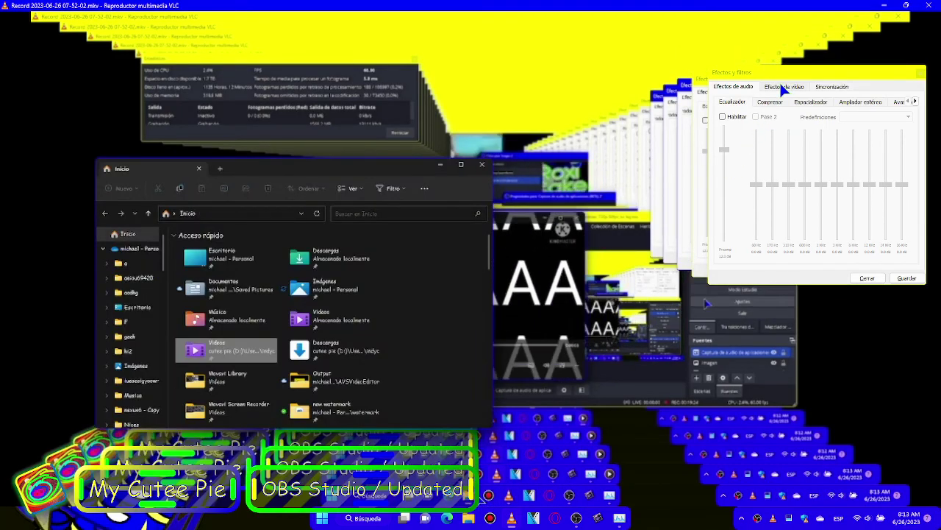
- Invert the colours of the VLC video with the colour video effects
{"action": "left_click", "coordinate": [783, 87]}
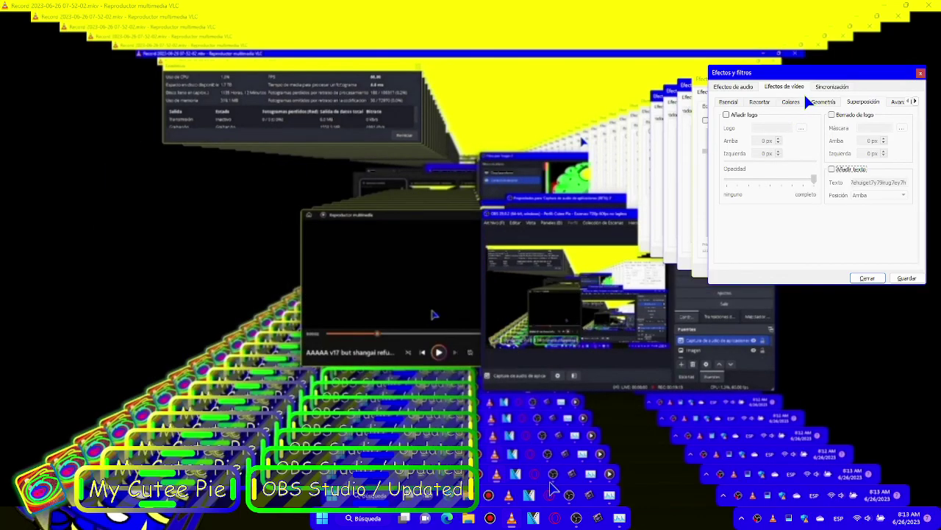
{"action": "left_click", "coordinate": [794, 101]}
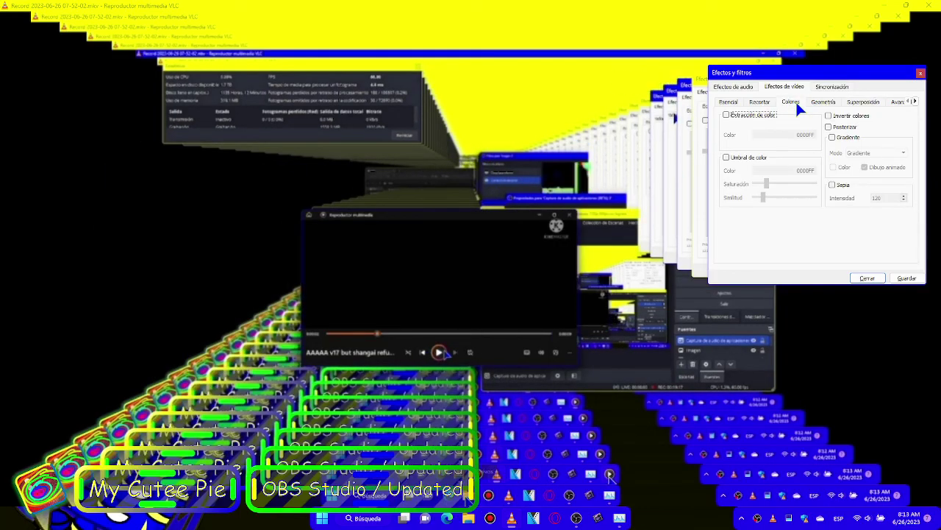
{"action": "left_click", "coordinate": [829, 116]}
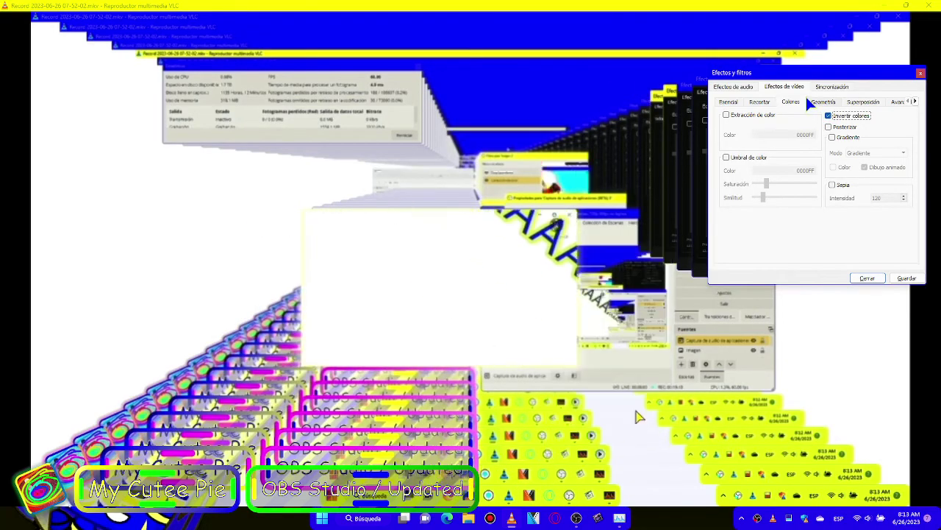
- Enable video rotation in the geometry effects and sweep the angle through values such as 5 and 193 degrees
{"action": "left_click", "coordinate": [823, 102]}
{"action": "left_click", "coordinate": [726, 172]}
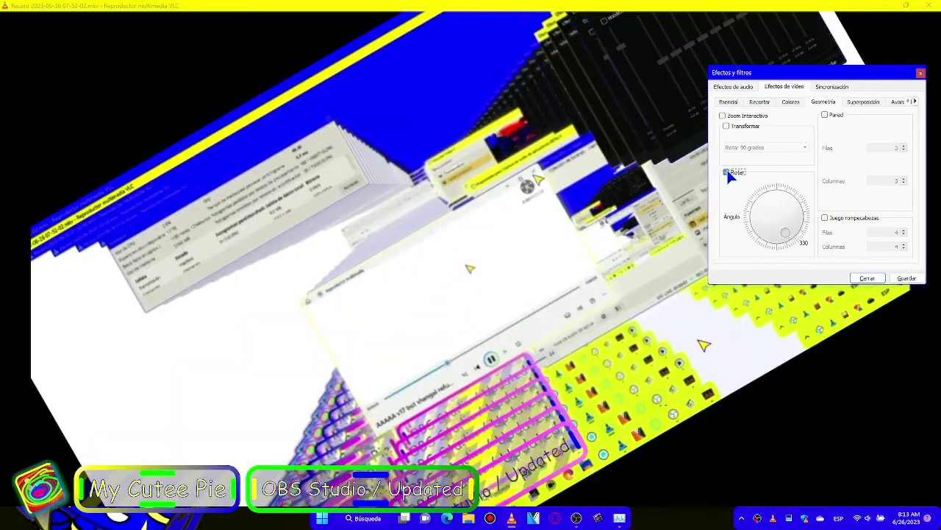
{"action": "left_click_drag", "start_coordinate": [788, 230], "coordinate": [779, 247]}
{"action": "left_click_drag", "start_coordinate": [775, 247], "coordinate": [821, 242]}
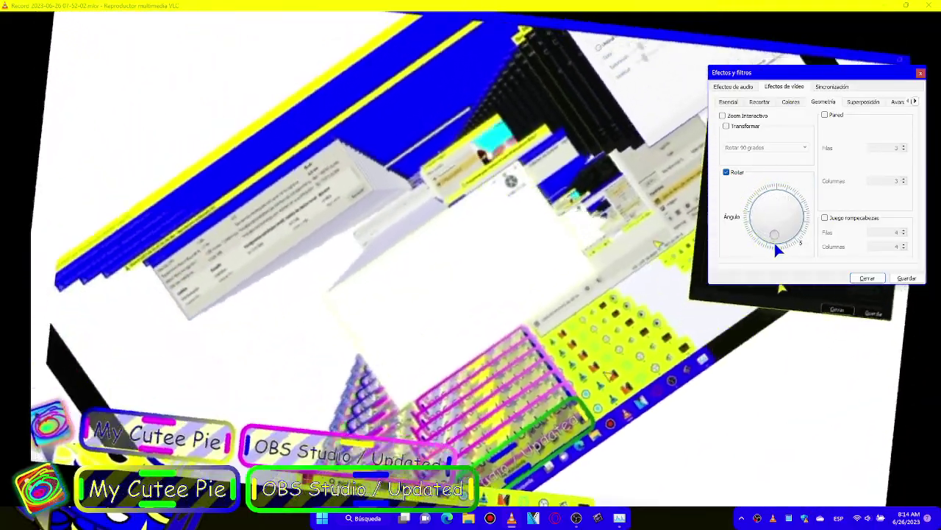
{"action": "left_click_drag", "start_coordinate": [776, 246], "coordinate": [824, 231]}
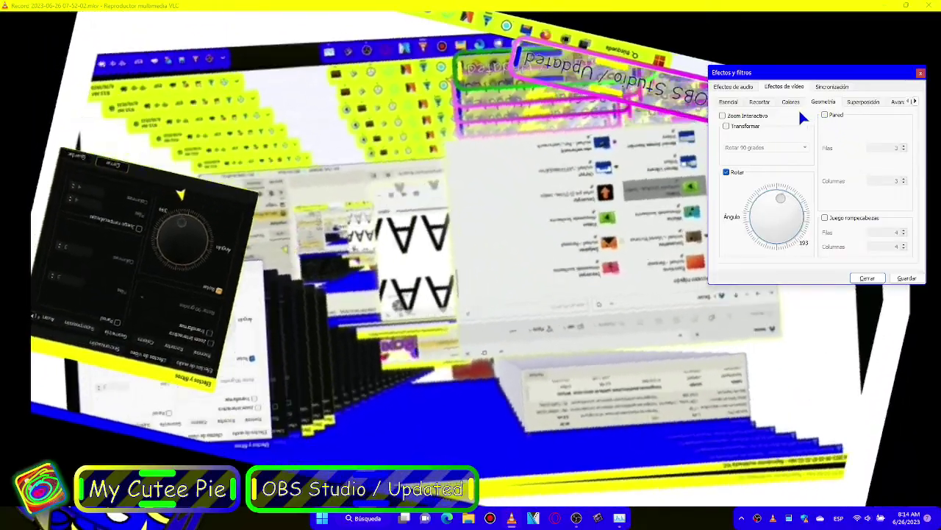
{"action": "left_click_drag", "start_coordinate": [798, 108], "coordinate": [754, 141]}
{"action": "left_click_drag", "start_coordinate": [749, 179], "coordinate": [772, 231]}
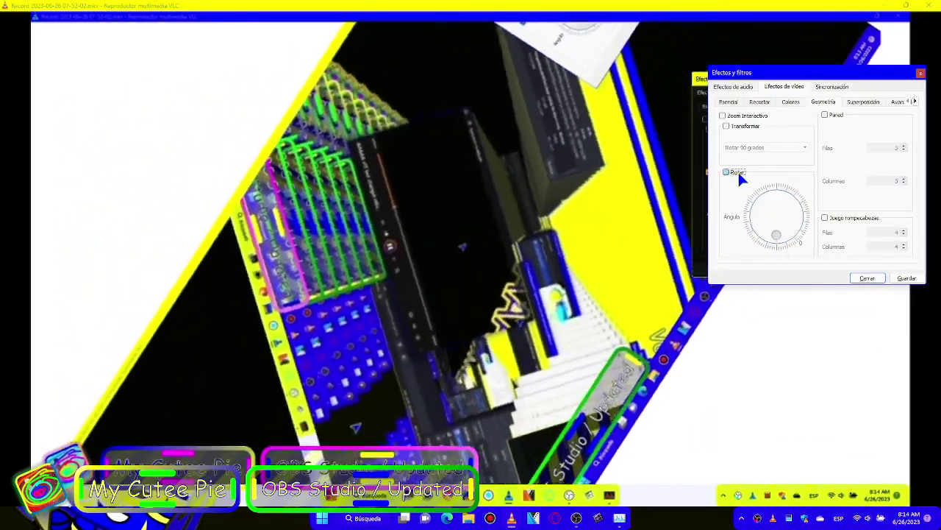
- Turn off the video rotation and the colour inversion, and try colour extraction with colour 0000FF
{"action": "left_click", "coordinate": [737, 171]}
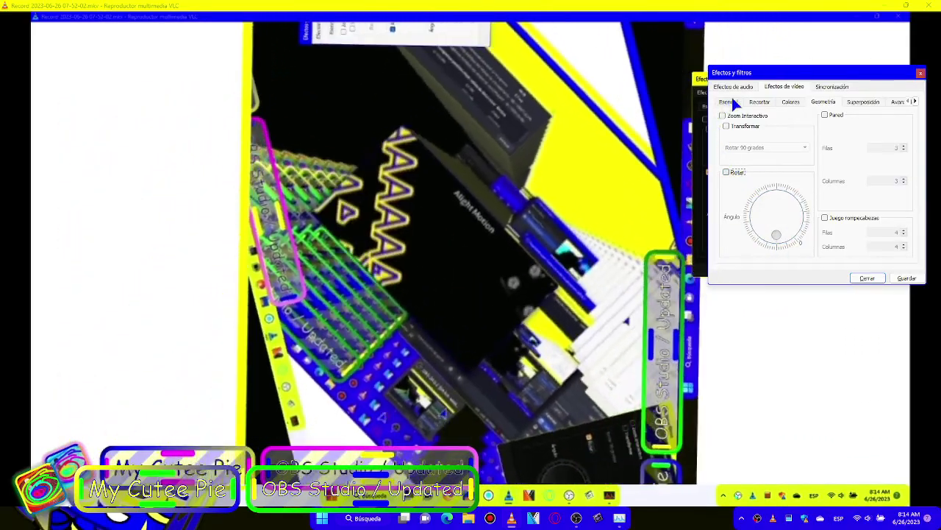
{"action": "left_click", "coordinate": [790, 102]}
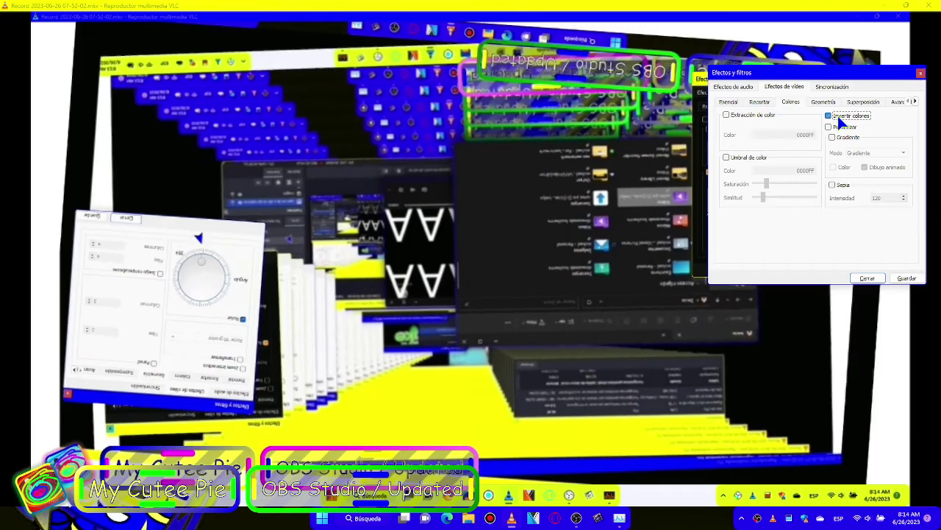
{"action": "left_click", "coordinate": [837, 116]}
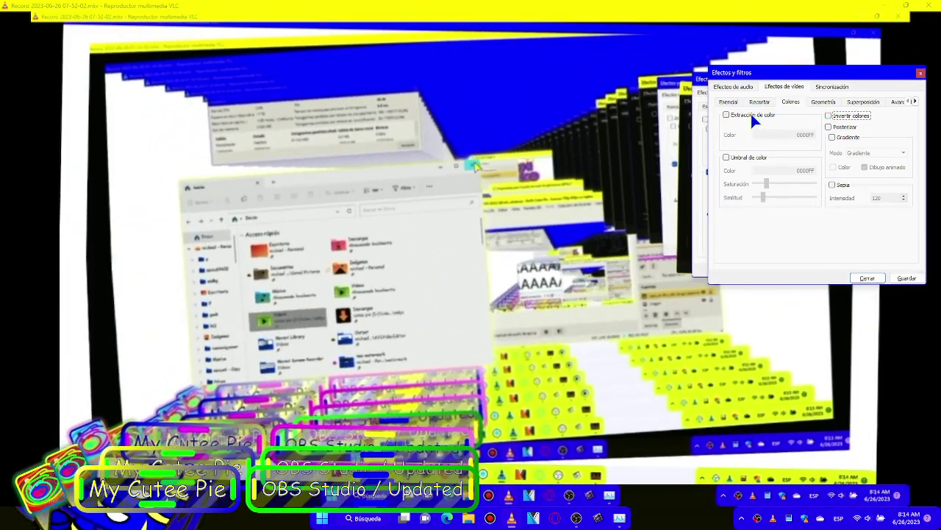
{"action": "left_click", "coordinate": [752, 117]}
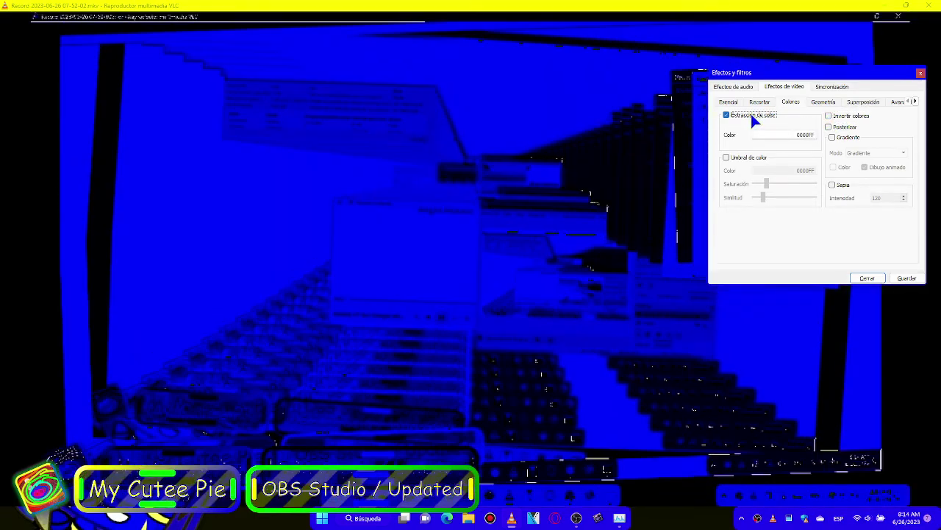
{"action": "left_click", "coordinate": [750, 114]}
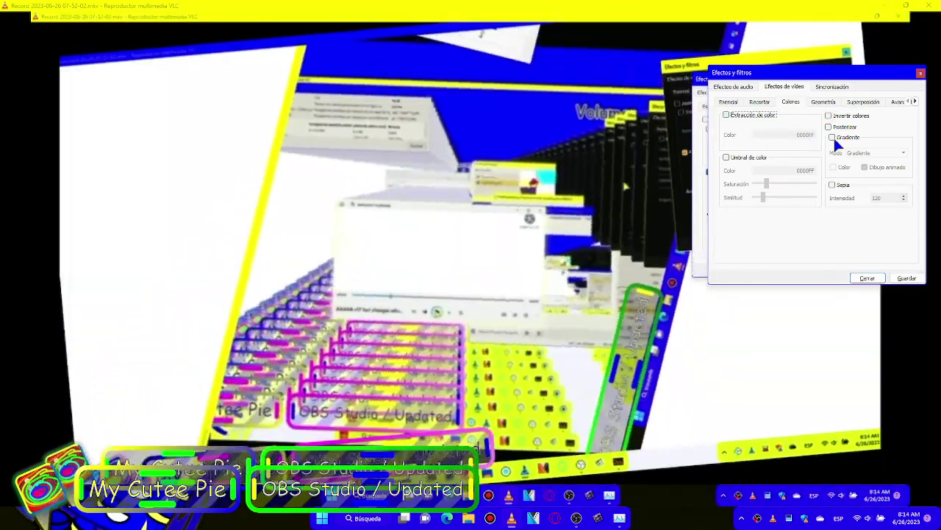
- Enable the psychedelic effect among the advanced video effects
{"action": "left_click", "coordinate": [899, 101]}
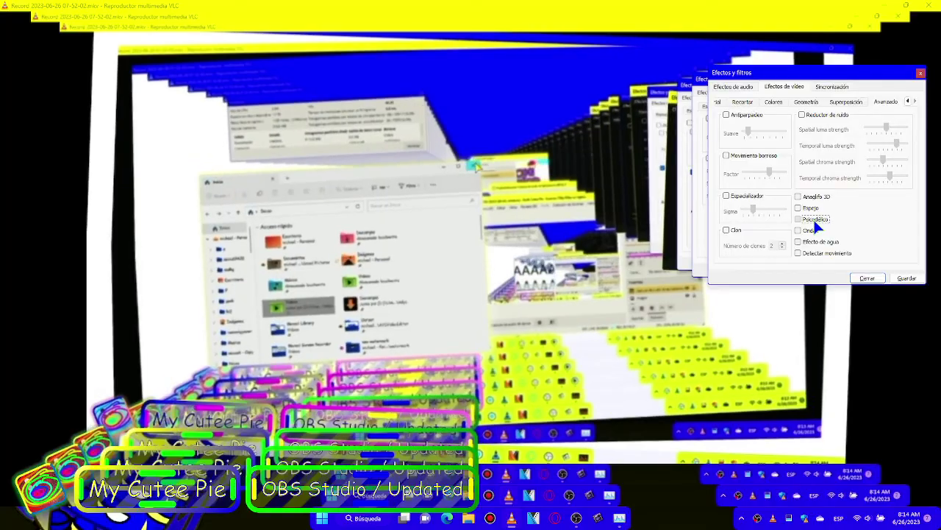
{"action": "left_click", "coordinate": [814, 224]}
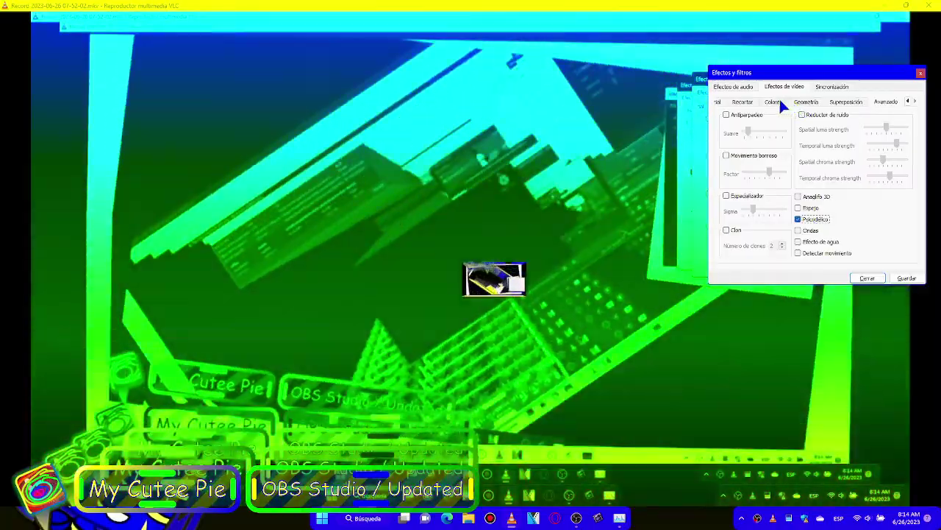
- Try colour extraction with colour 0000FF in combination with the psychedelic effect
{"action": "left_click", "coordinate": [776, 100]}
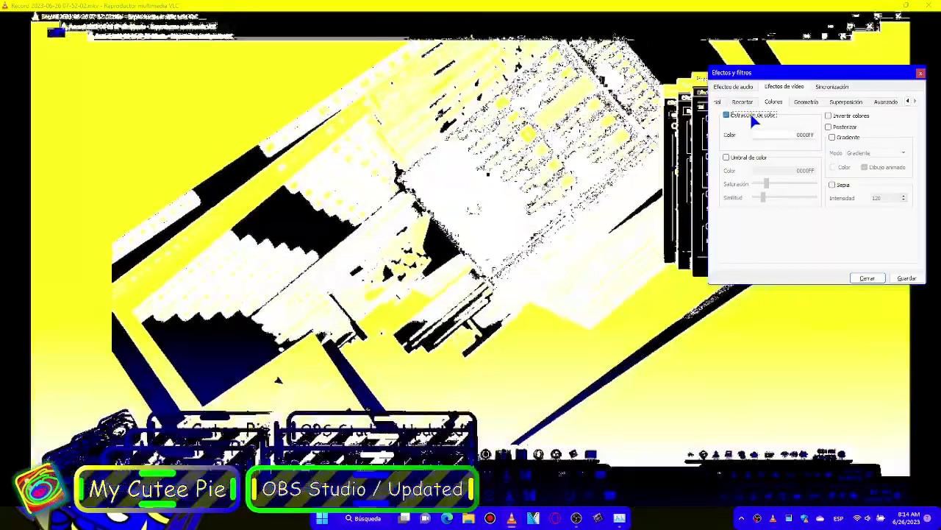
{"action": "left_click", "coordinate": [751, 116]}
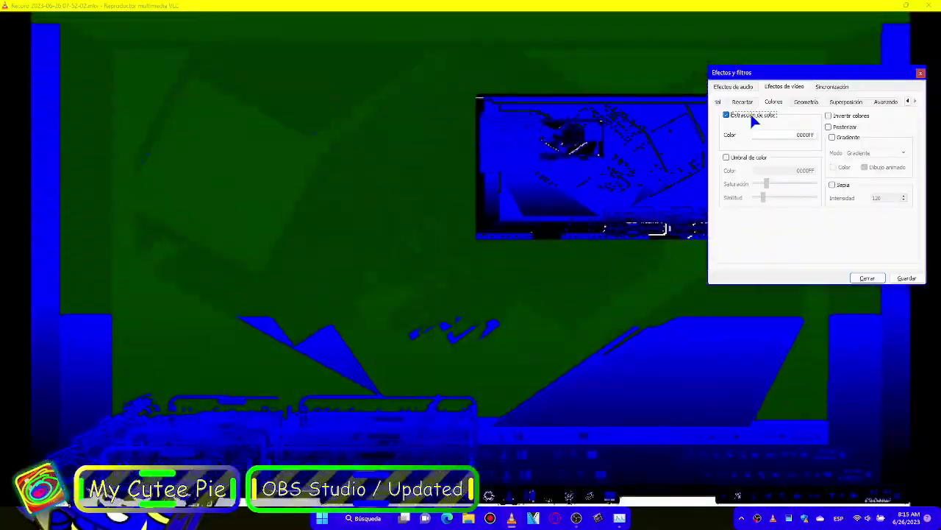
{"action": "left_click", "coordinate": [751, 116]}
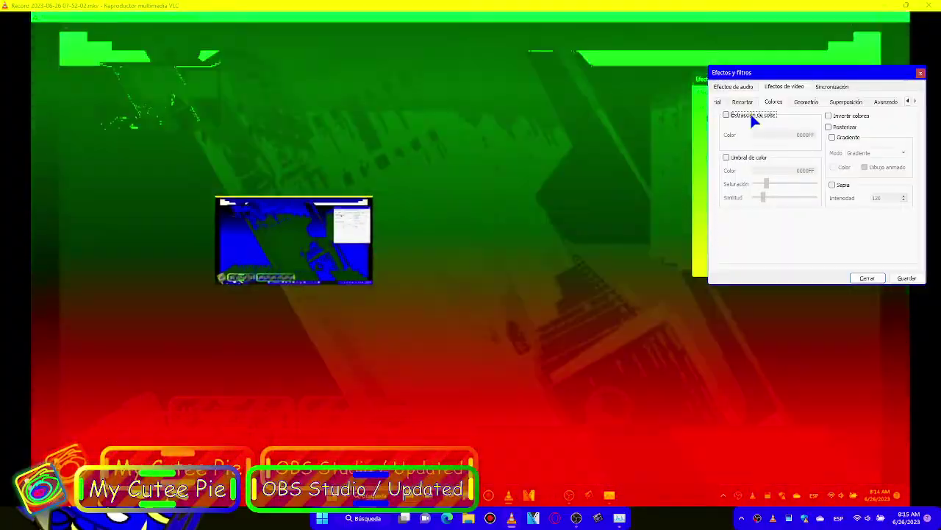
- Toggle colour extraction with colour 0000FF on and off over the psychedelic video
{"action": "left_click", "coordinate": [751, 116]}
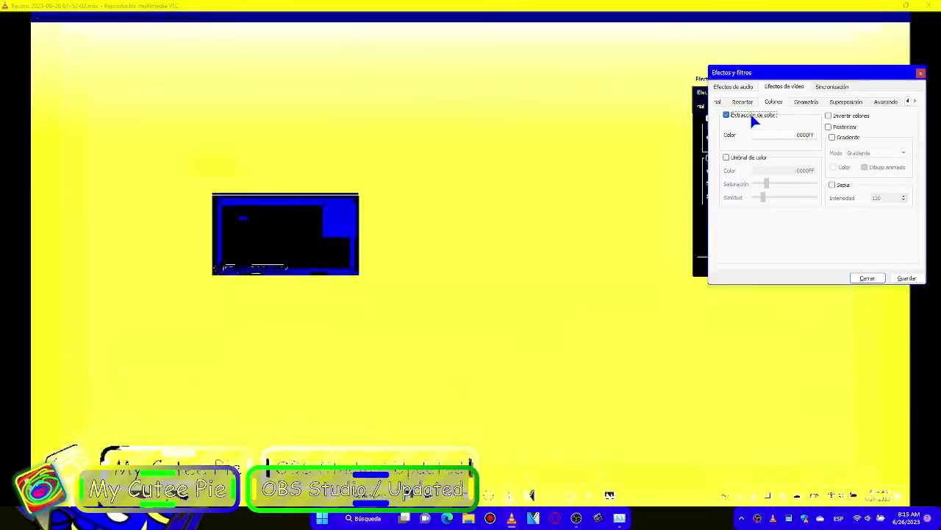
{"action": "left_click", "coordinate": [751, 116]}
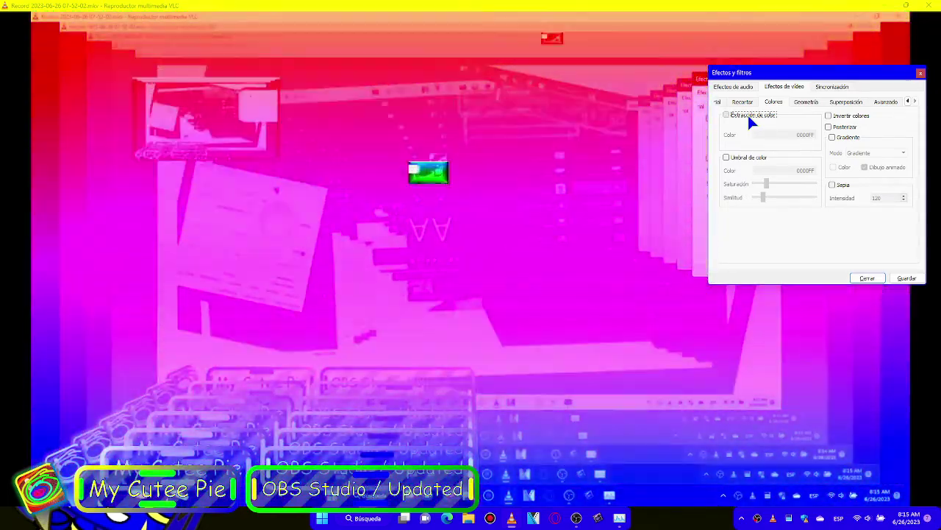
{"action": "left_click", "coordinate": [748, 117]}
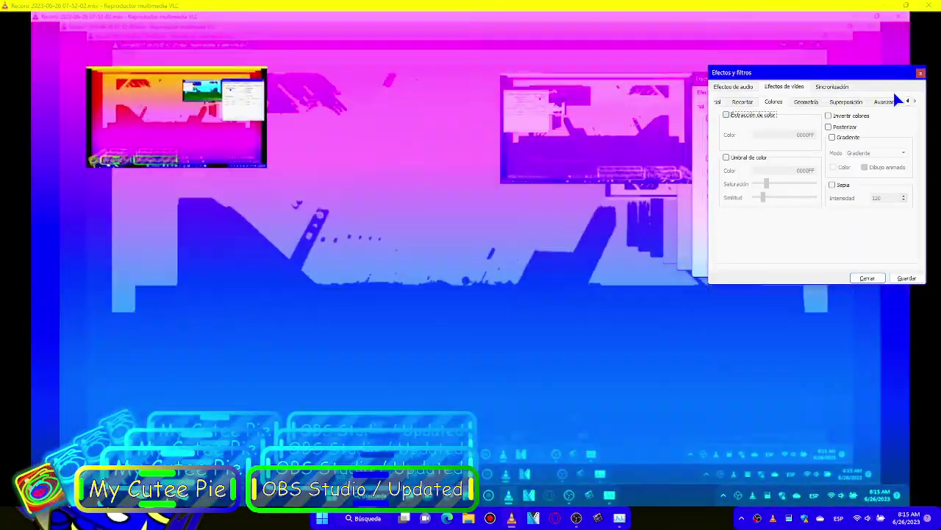
- Try the mirror effect among the advanced video effects, and switch the psychedelic effect off and on again
{"action": "left_click", "coordinate": [887, 102]}
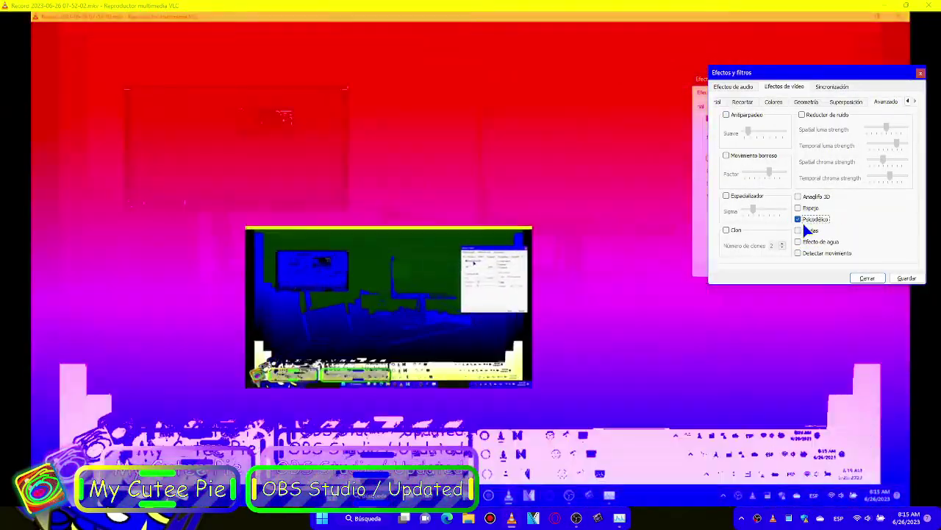
{"action": "left_click", "coordinate": [800, 209]}
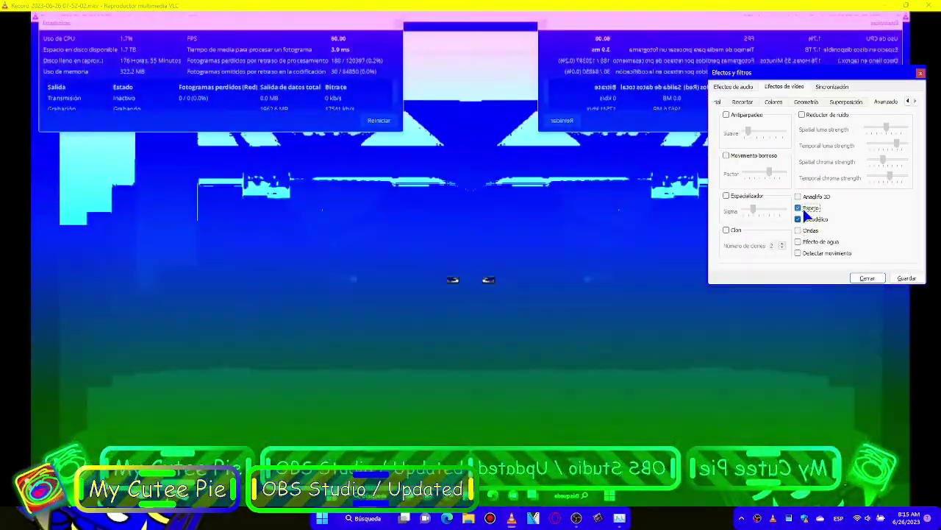
{"action": "left_click", "coordinate": [799, 208]}
{"action": "left_click", "coordinate": [798, 219]}
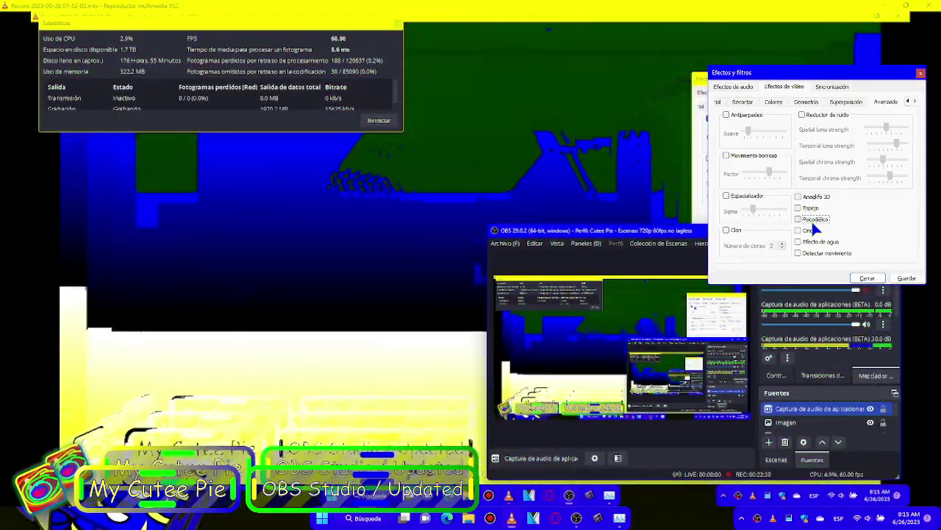
{"action": "left_click", "coordinate": [811, 219]}
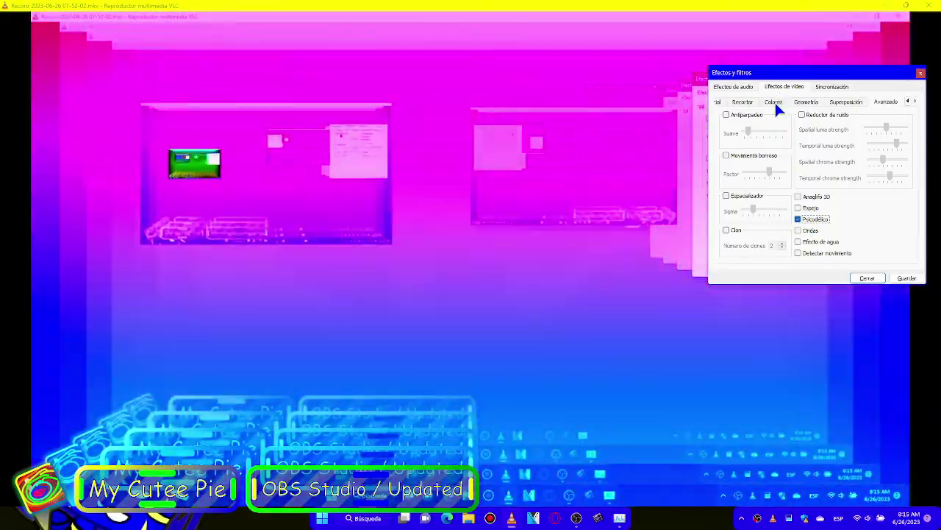
- Try the colour extraction once more, and turn off the psychedelic effect
{"action": "left_click", "coordinate": [774, 101]}
{"action": "left_click", "coordinate": [760, 115]}
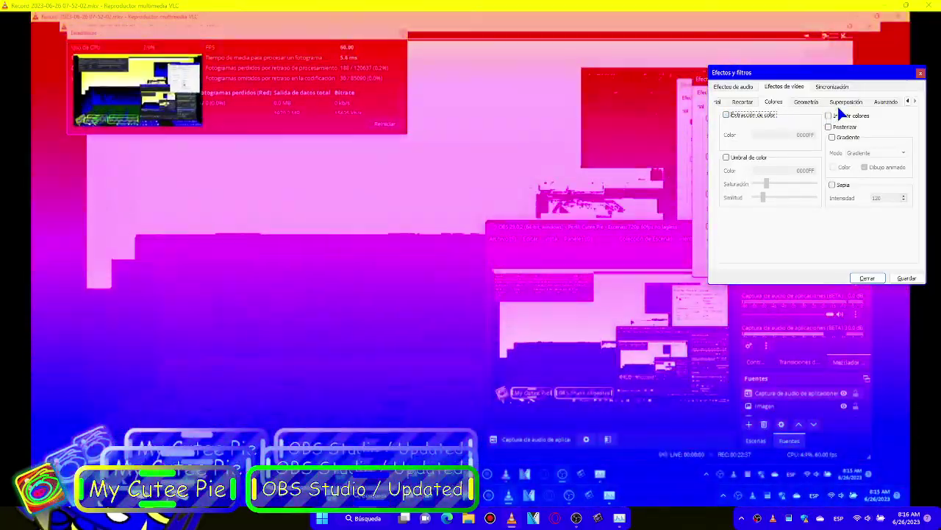
{"action": "left_click", "coordinate": [883, 101]}
{"action": "left_click", "coordinate": [820, 217]}
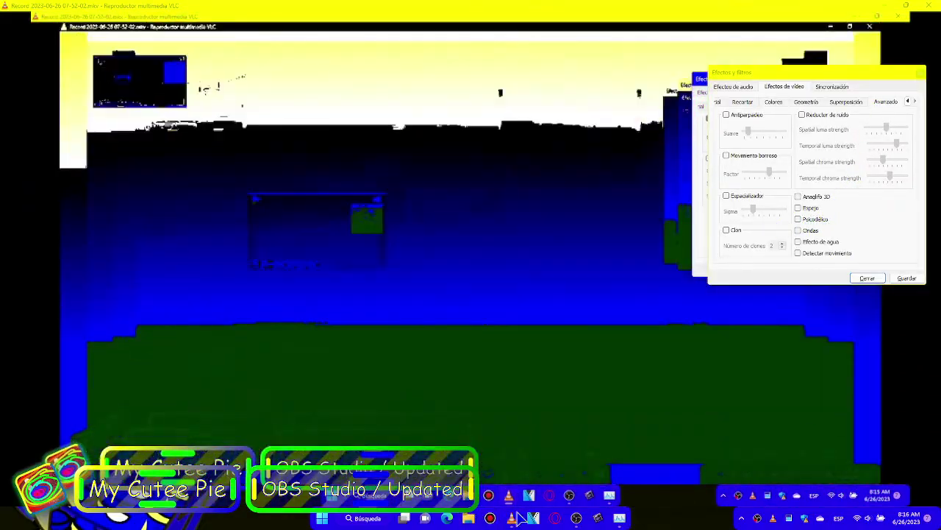
- Switch to OBS Studio, select the screen capture in the preview and close the File Explorer window
{"action": "left_click", "coordinate": [577, 518]}
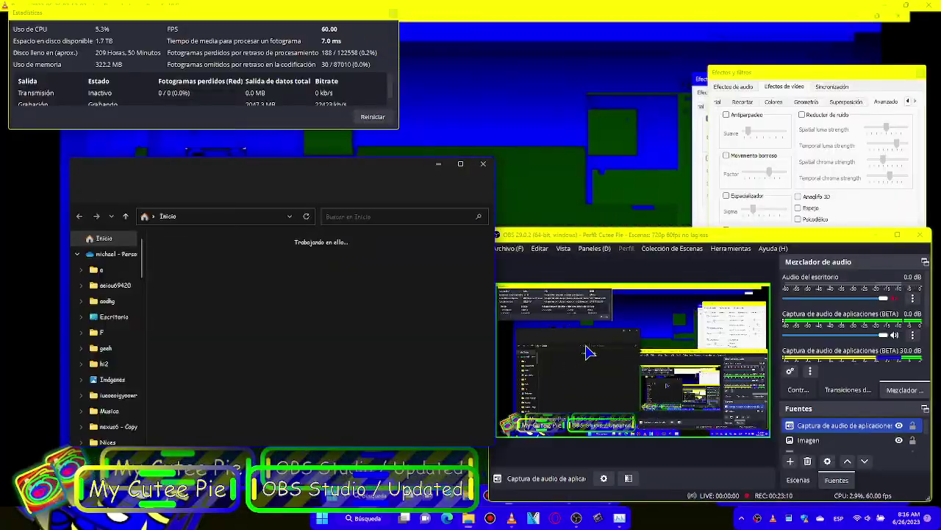
{"action": "left_click", "coordinate": [588, 351]}
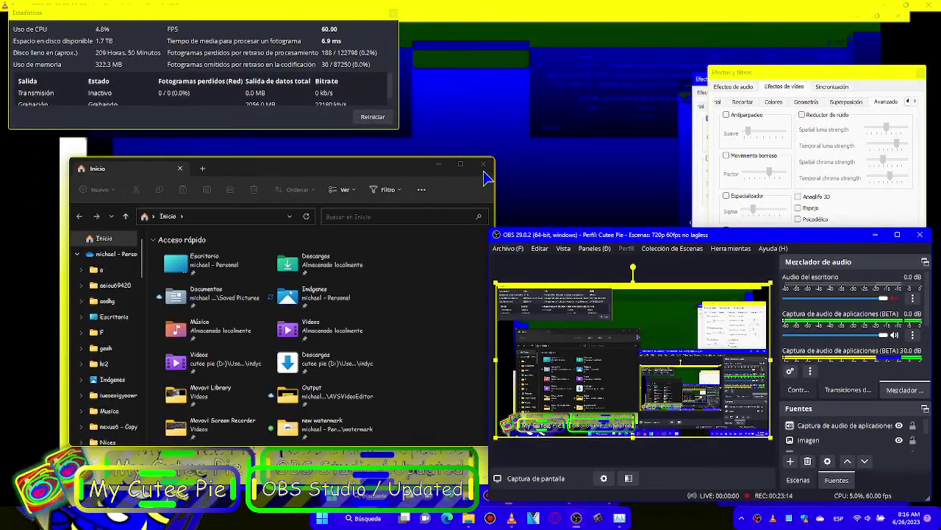
{"action": "left_click", "coordinate": [484, 164]}
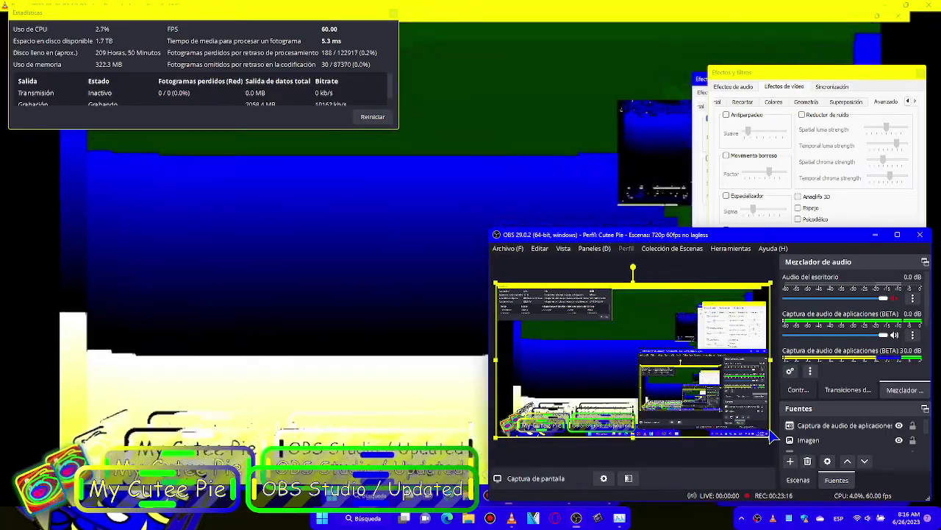
- Add a new image source to the scene with its default name
{"action": "left_click", "coordinate": [796, 441]}
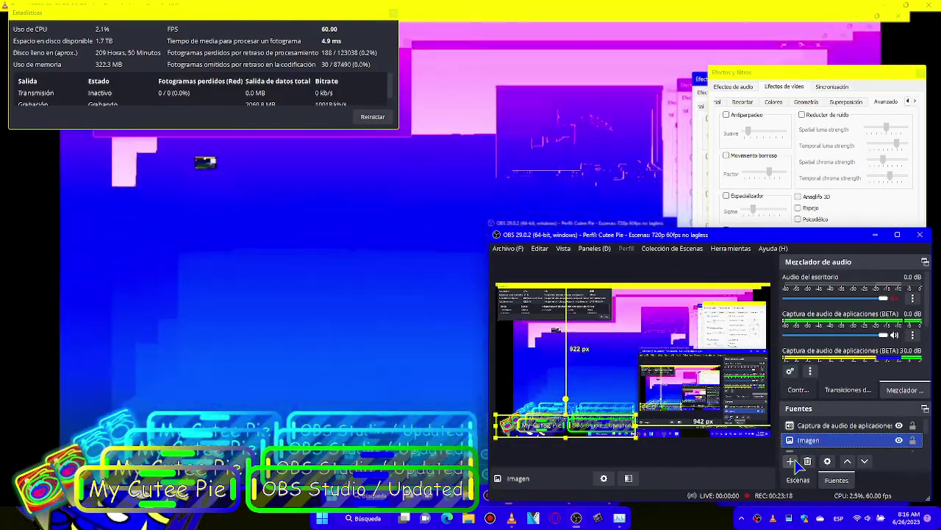
{"action": "left_click", "coordinate": [792, 461]}
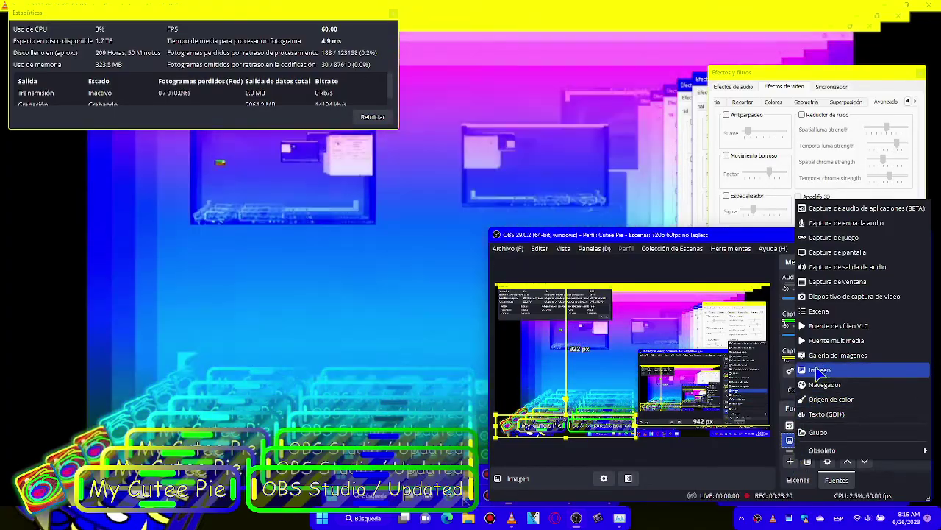
{"action": "left_click", "coordinate": [819, 370]}
{"action": "key", "text": "Return"}
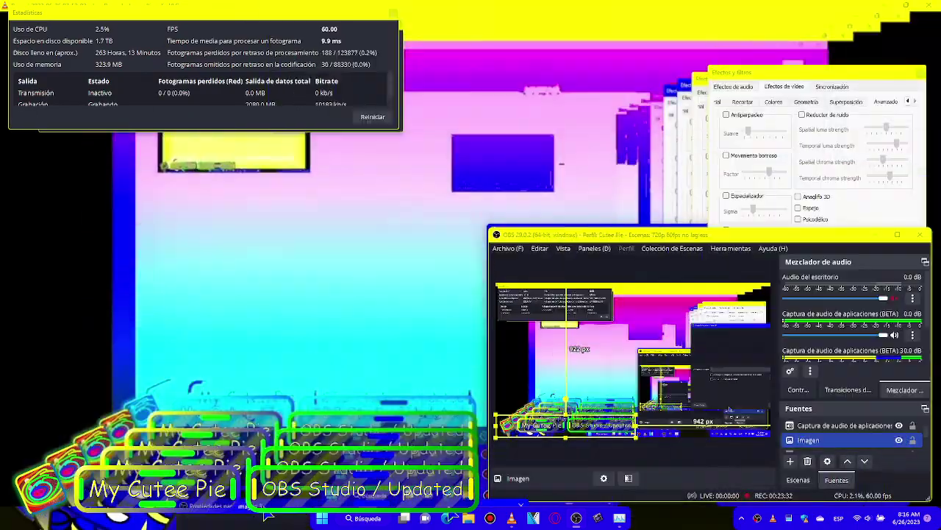
- Move the image properties window aside and place the screen capture above the new image source in the source list
{"action": "left_click_drag", "start_coordinate": [804, 221], "coordinate": [360, 116]}
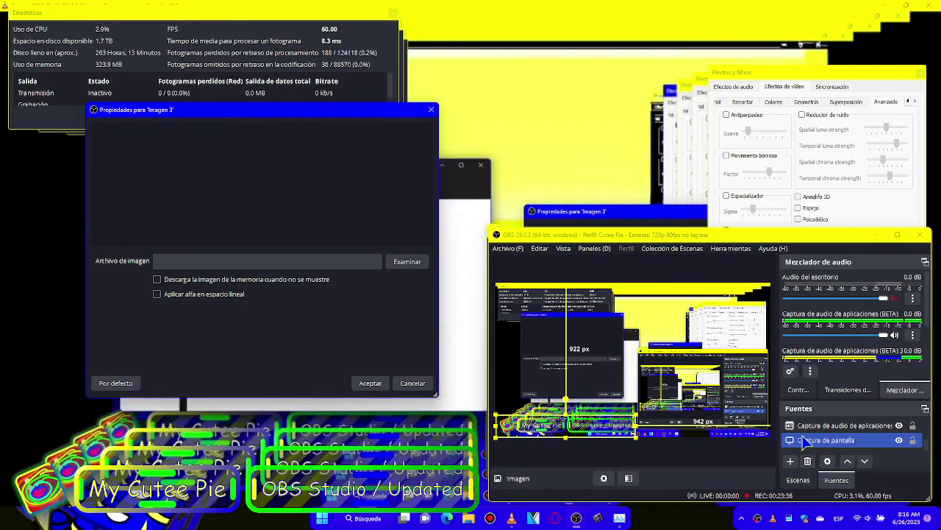
{"action": "left_click", "coordinate": [803, 440]}
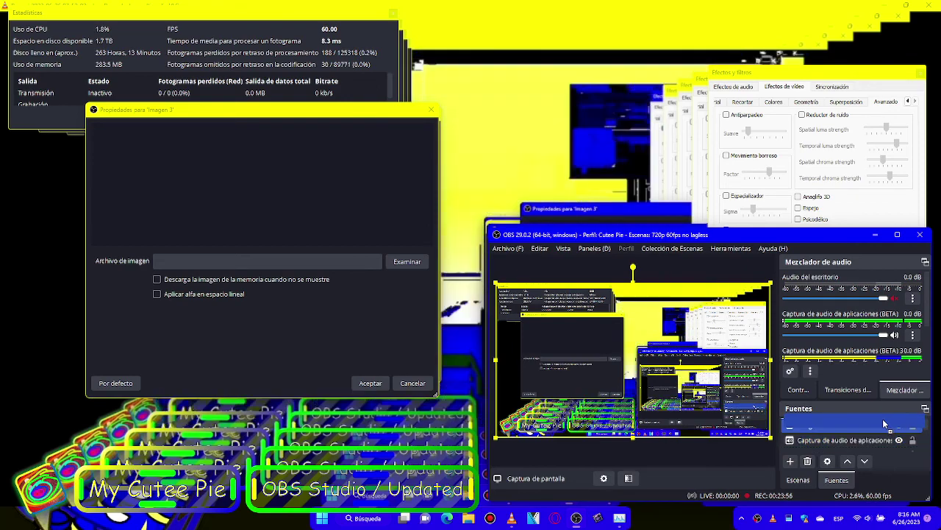
{"action": "scroll", "coordinate": [887, 424], "scroll_direction": "up", "scroll_amount": 2}
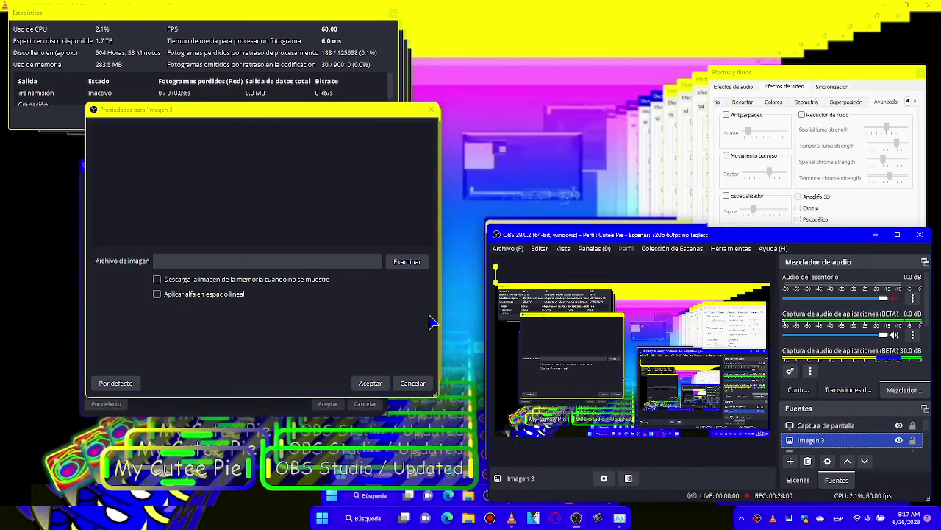
- Load ij98gybjt6fc5rd5.png from the Imágenes folder as the new source's image file and accept the properties
{"action": "left_click", "coordinate": [404, 262]}
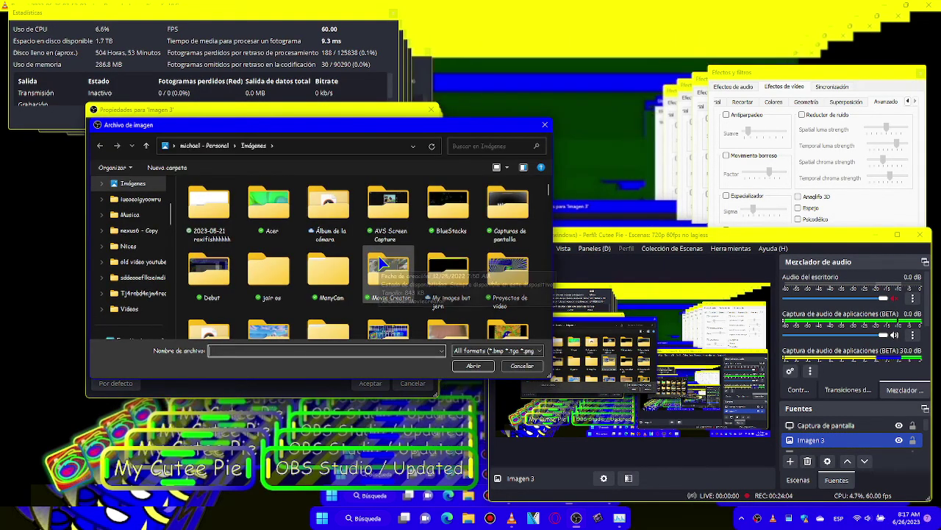
{"action": "scroll", "coordinate": [380, 263], "scroll_direction": "down", "scroll_amount": 10}
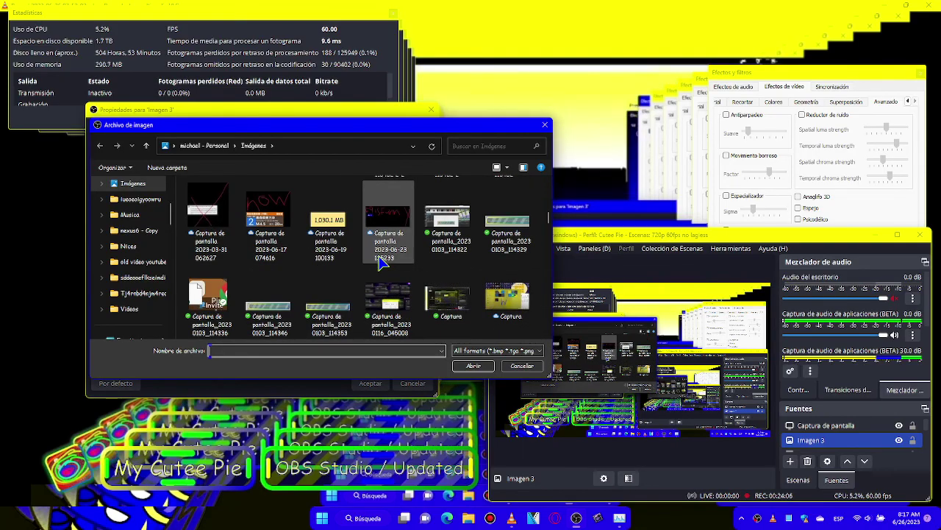
{"action": "scroll", "coordinate": [380, 263], "scroll_direction": "down", "scroll_amount": 2}
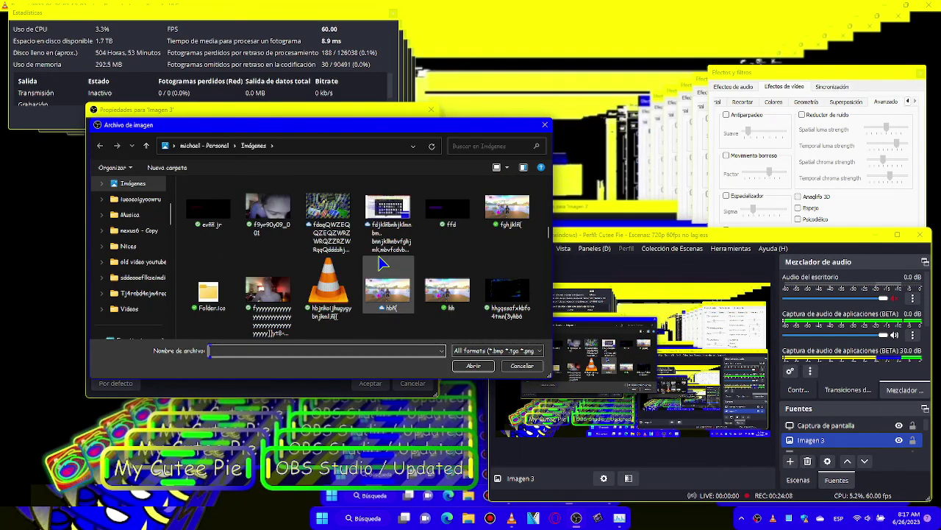
{"action": "scroll", "coordinate": [431, 279], "scroll_direction": "down", "scroll_amount": 6}
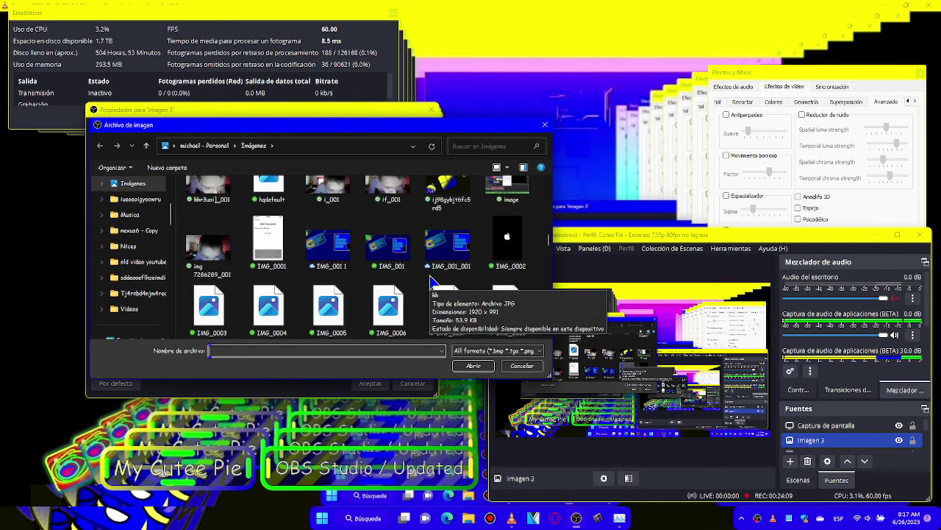
{"action": "scroll", "coordinate": [432, 281], "scroll_direction": "down", "scroll_amount": 2}
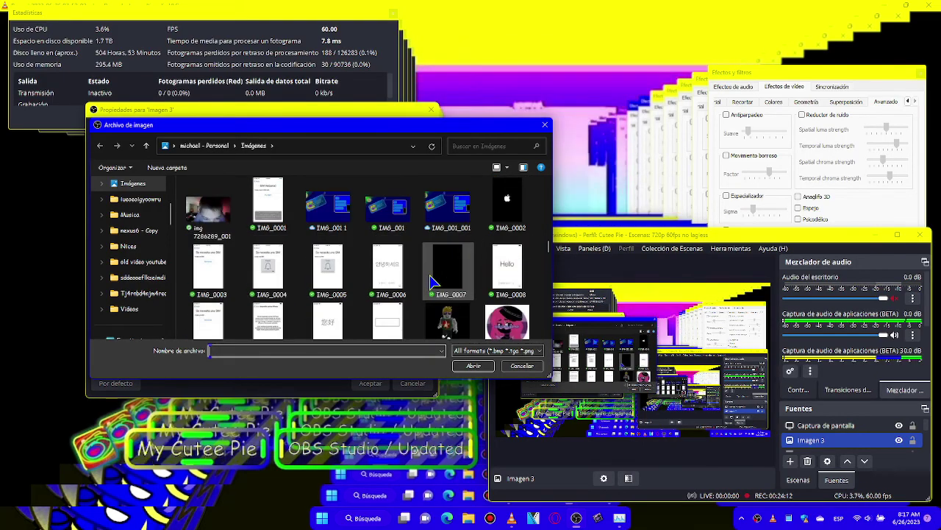
{"action": "scroll", "coordinate": [442, 217], "scroll_direction": "up", "scroll_amount": 2}
{"action": "double_click", "coordinate": [442, 217]}
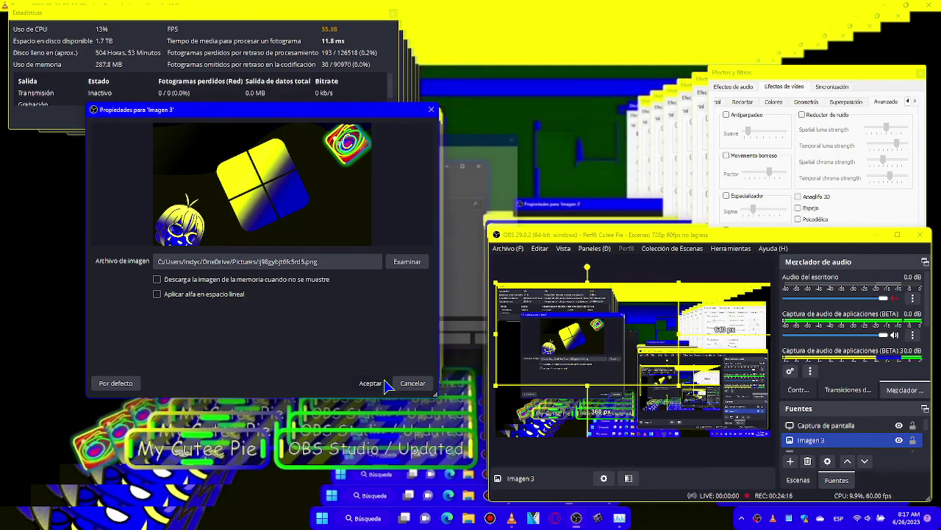
{"action": "left_click", "coordinate": [407, 262]}
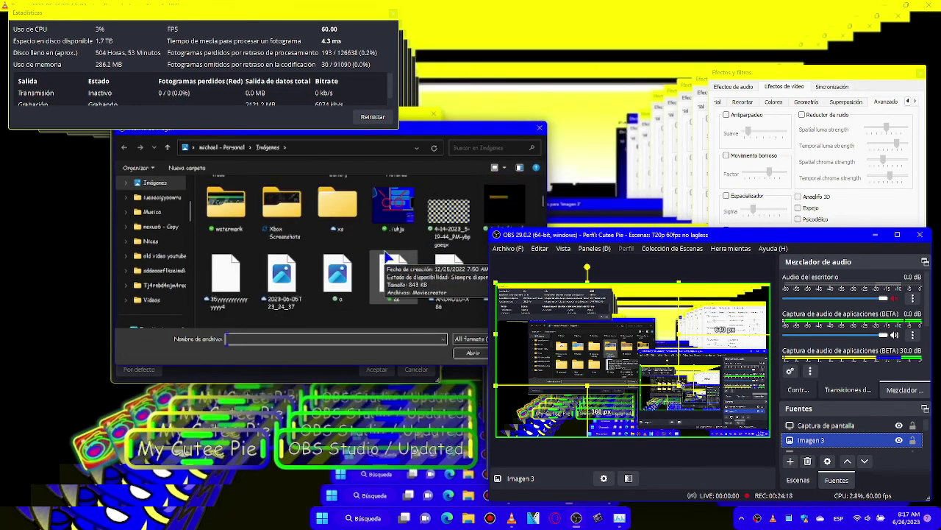
{"action": "scroll", "coordinate": [387, 254], "scroll_direction": "down", "scroll_amount": 5}
{"action": "scroll", "coordinate": [387, 256], "scroll_direction": "up", "scroll_amount": 5}
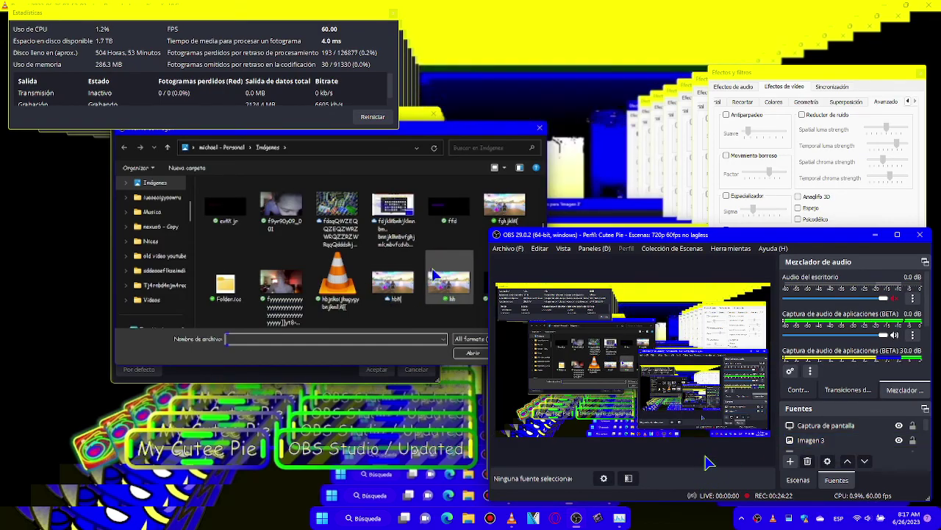
{"action": "scroll", "coordinate": [434, 274], "scroll_direction": "down", "scroll_amount": 8}
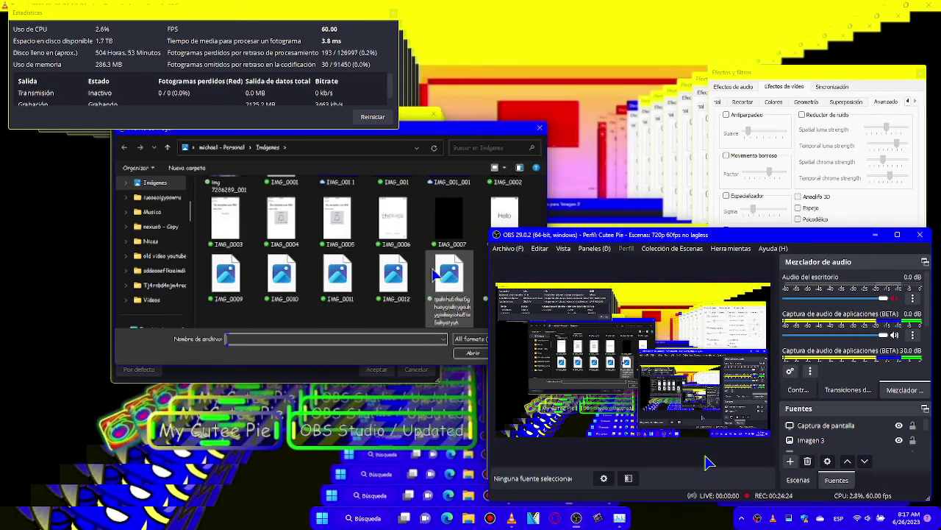
{"action": "scroll", "coordinate": [434, 275], "scroll_direction": "up", "scroll_amount": 1}
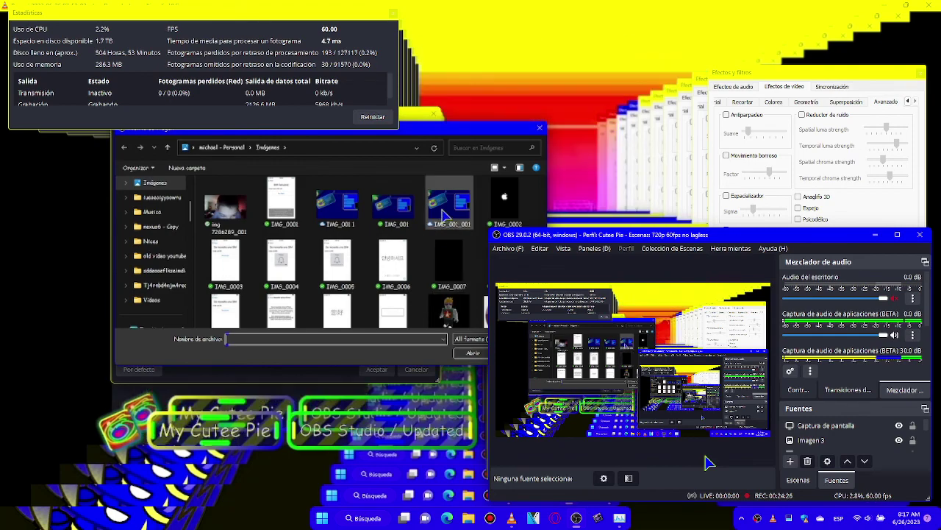
{"action": "scroll", "coordinate": [443, 214], "scroll_direction": "up", "scroll_amount": 1}
{"action": "double_click", "coordinate": [443, 209]}
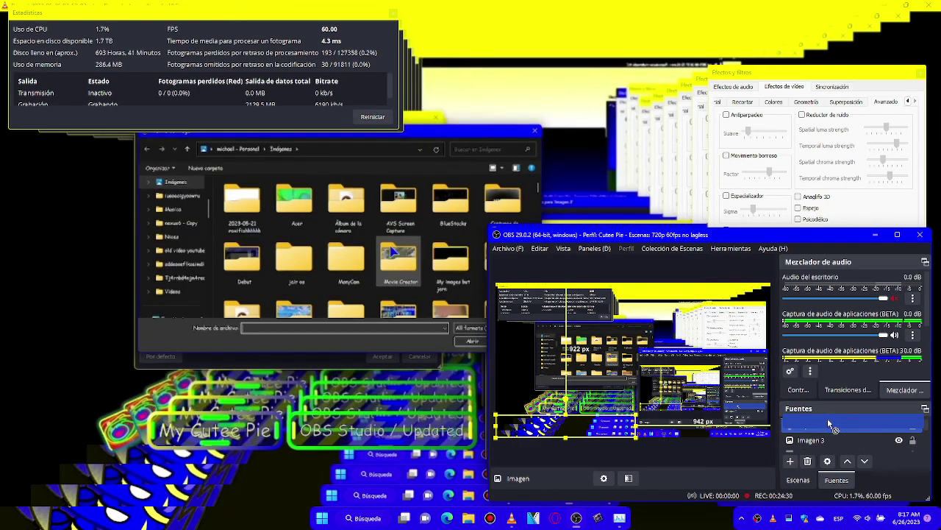
- Place the existing watermark image above the screen capture in the source list, and select the screen capture in the preview
{"action": "left_click", "coordinate": [668, 456]}
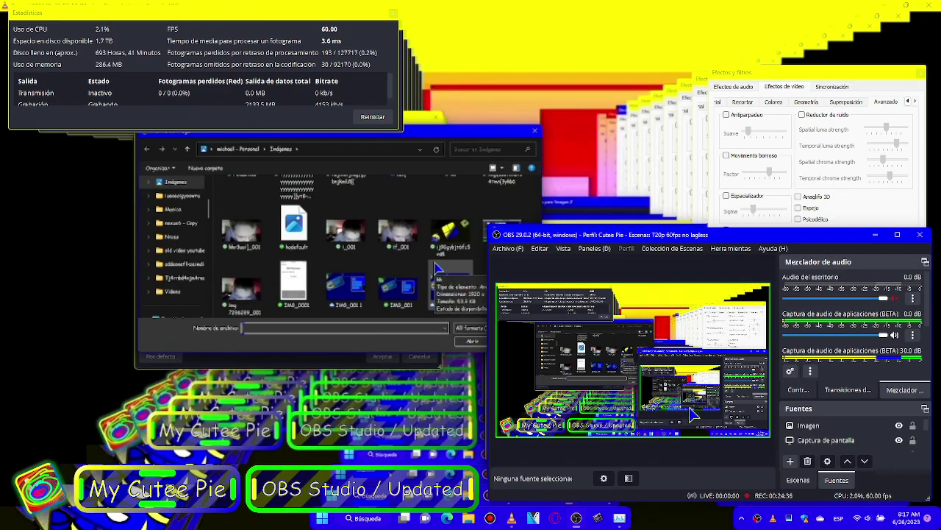
{"action": "left_click", "coordinate": [789, 427]}
{"action": "left_click", "coordinate": [726, 372]}
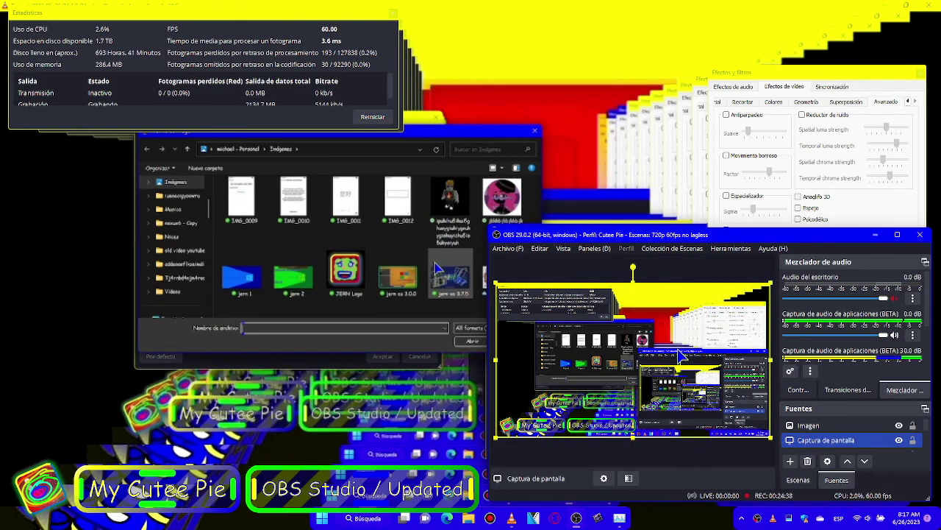
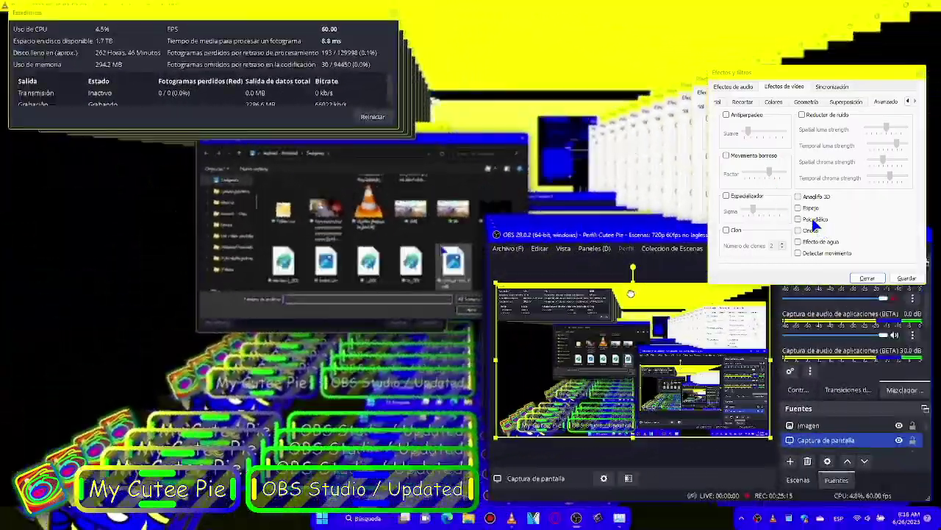
- Switch to VLC's advanced video effects, try the water effect, and enable the mirror effect
{"action": "left_click", "coordinate": [799, 242]}
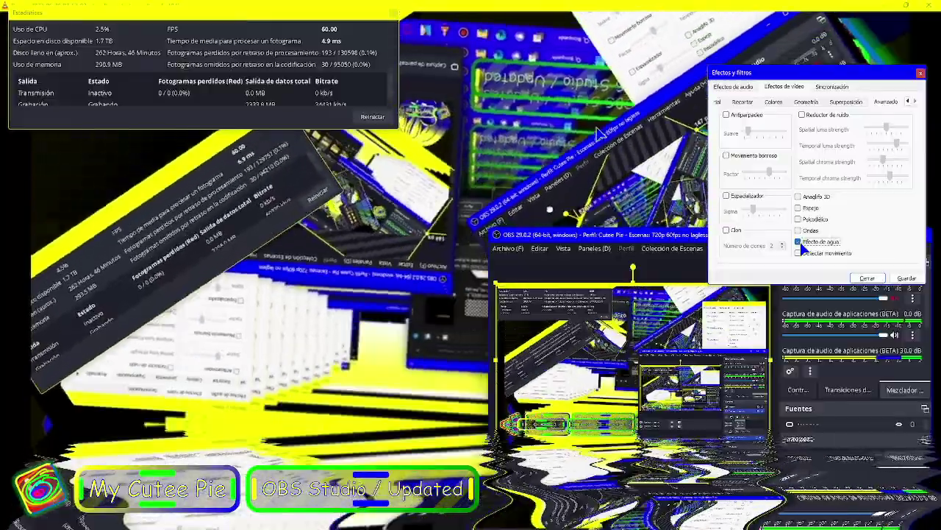
{"action": "left_click", "coordinate": [801, 243]}
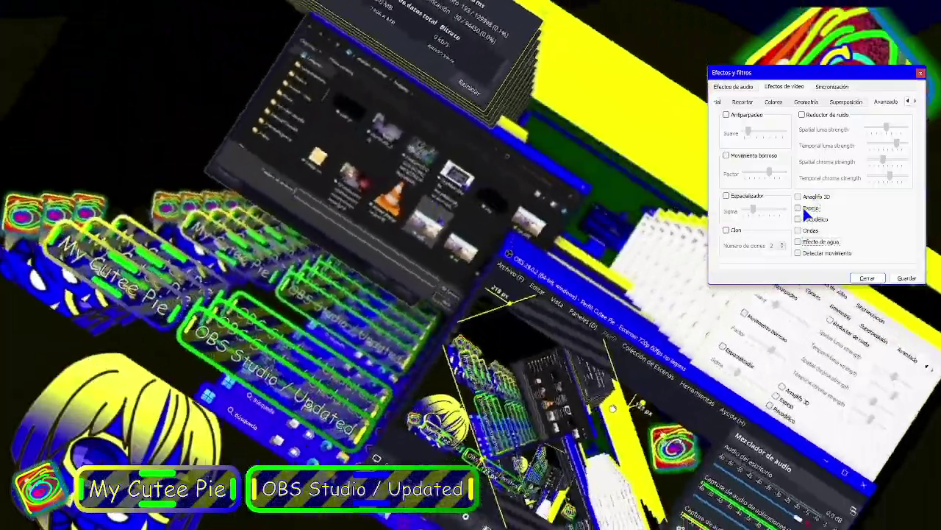
{"action": "left_click", "coordinate": [805, 211]}
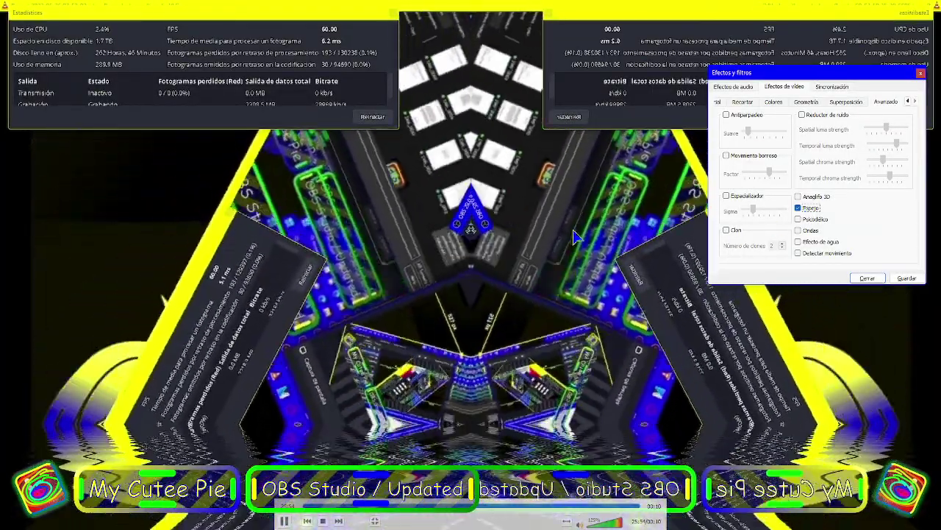
- Leave full-screen playback and open the VLC preferences with all advanced settings shown
{"action": "double_click", "coordinate": [571, 234]}
{"action": "right_click", "coordinate": [373, 228]}
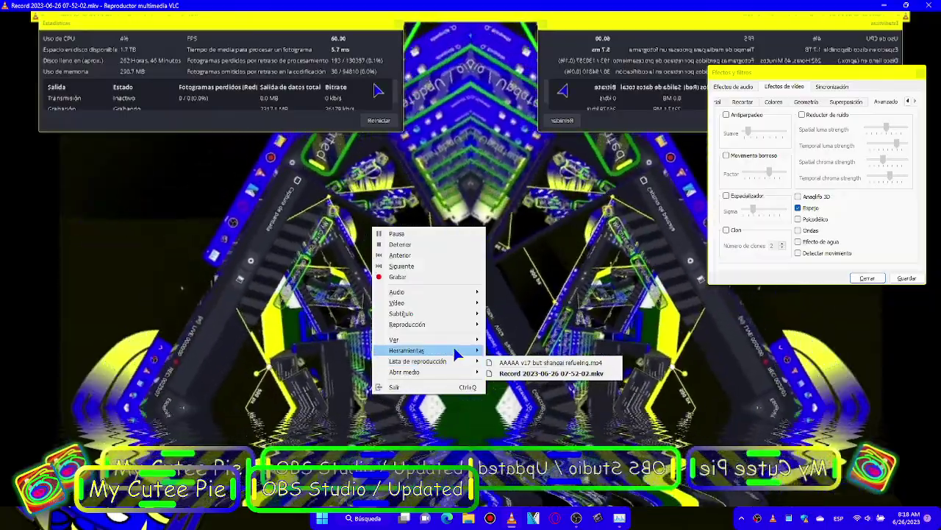
{"action": "mouse_move", "coordinate": [452, 349]}
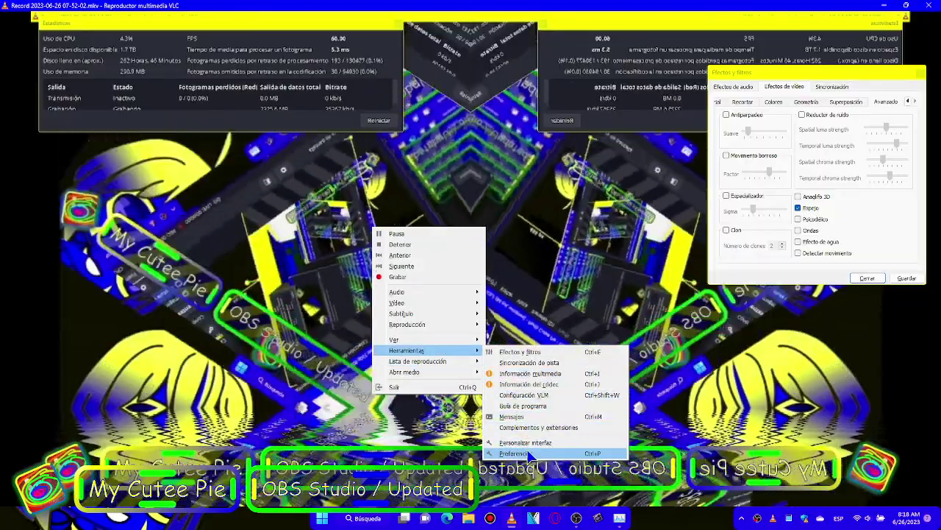
{"action": "left_click", "coordinate": [528, 454]}
{"action": "left_click", "coordinate": [651, 237]}
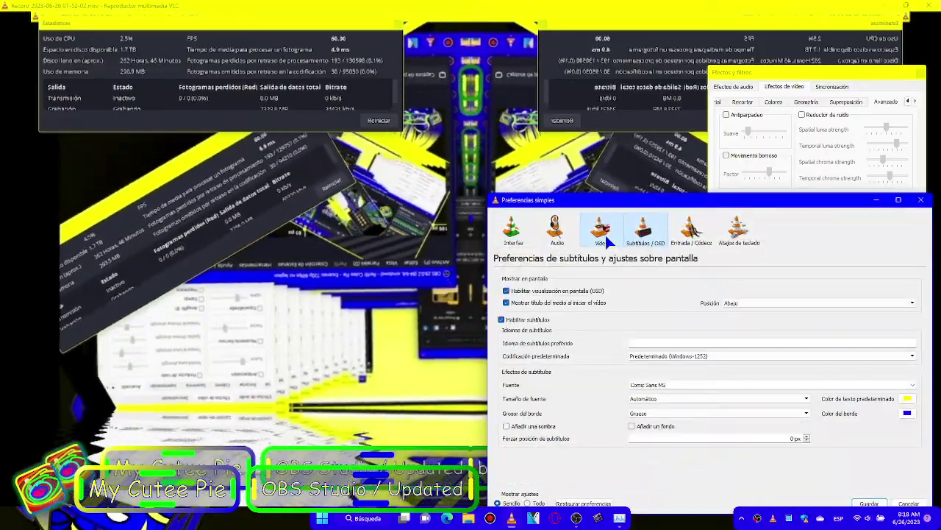
{"action": "left_click", "coordinate": [600, 231]}
{"action": "left_click", "coordinate": [527, 503]}
- Find the video category in the advanced preferences and expand its list of filters
{"action": "left_click", "coordinate": [575, 472]}
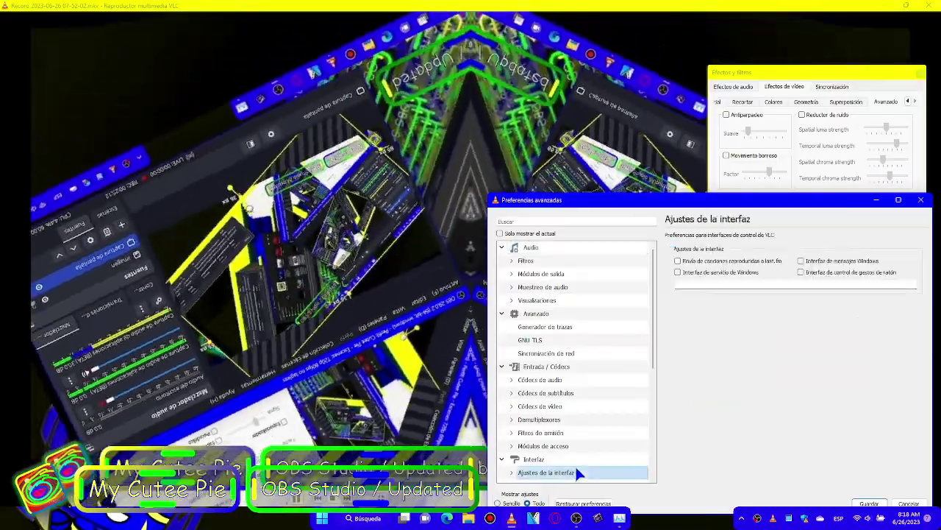
{"action": "left_click", "coordinate": [597, 433]}
{"action": "scroll", "coordinate": [597, 436], "scroll_direction": "down", "scroll_amount": 5}
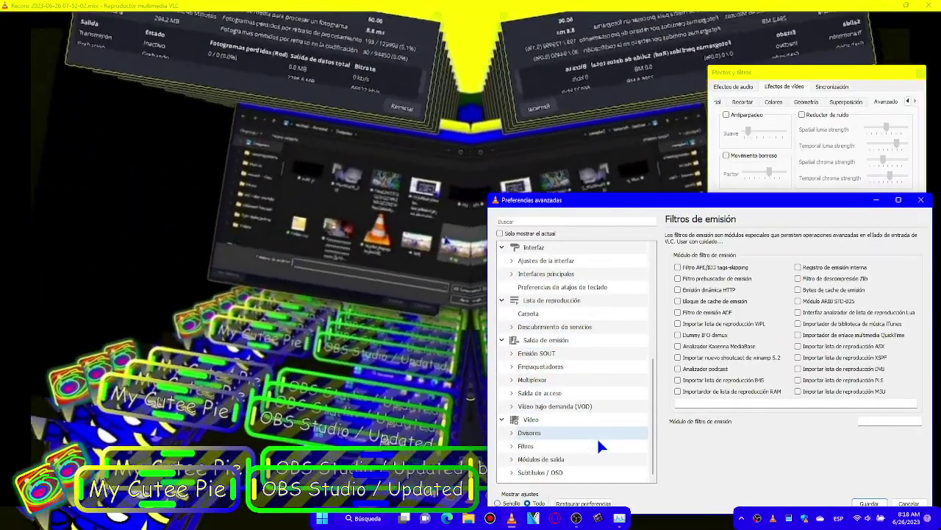
{"action": "left_click", "coordinate": [597, 436]}
{"action": "double_click", "coordinate": [595, 446]}
{"action": "scroll", "coordinate": [595, 446], "scroll_direction": "down", "scroll_amount": 2}
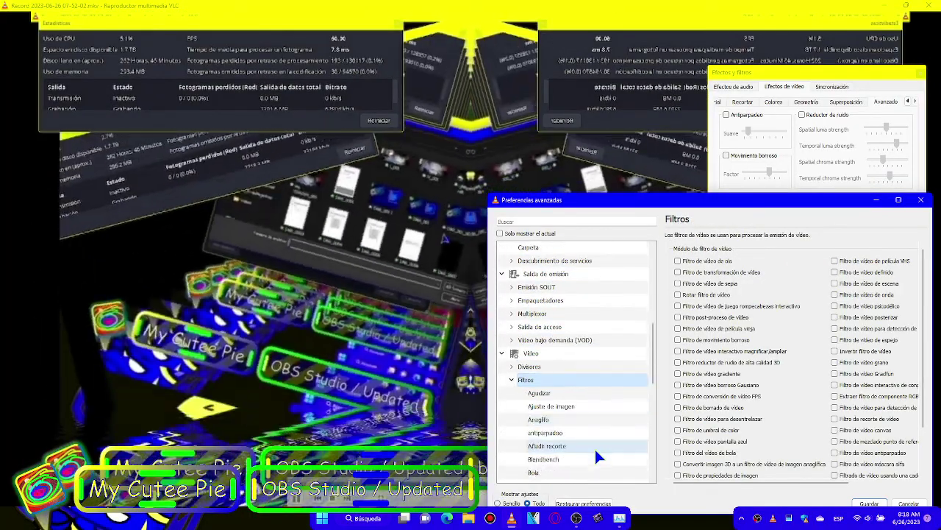
{"action": "scroll", "coordinate": [596, 452], "scroll_direction": "down", "scroll_amount": 1}
- Examine the settings of the sharpen, anaglyph, erase, Gaussian blur, crop and anti-flicker video filters, and look through the filter list
{"action": "left_click", "coordinate": [558, 378]}
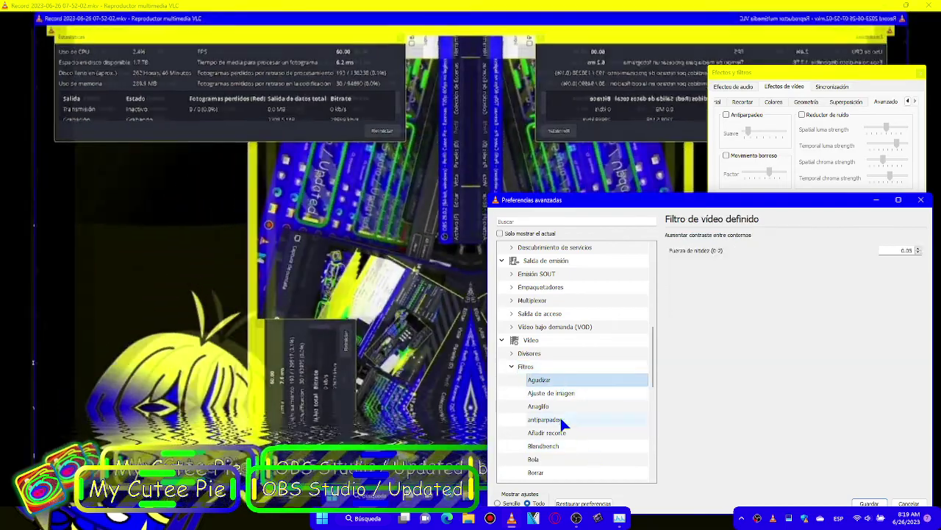
{"action": "left_click", "coordinate": [561, 406]}
{"action": "scroll", "coordinate": [561, 406], "scroll_direction": "down", "scroll_amount": 3}
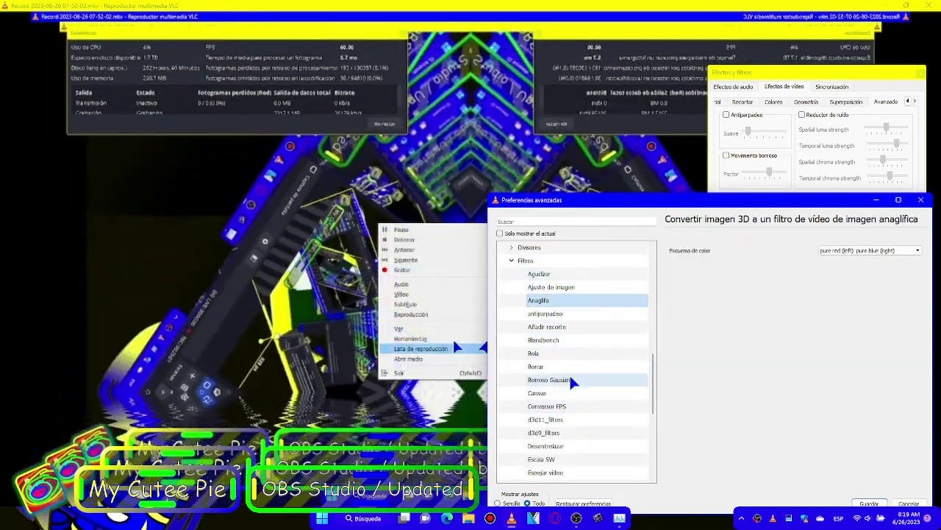
{"action": "left_click", "coordinate": [572, 366]}
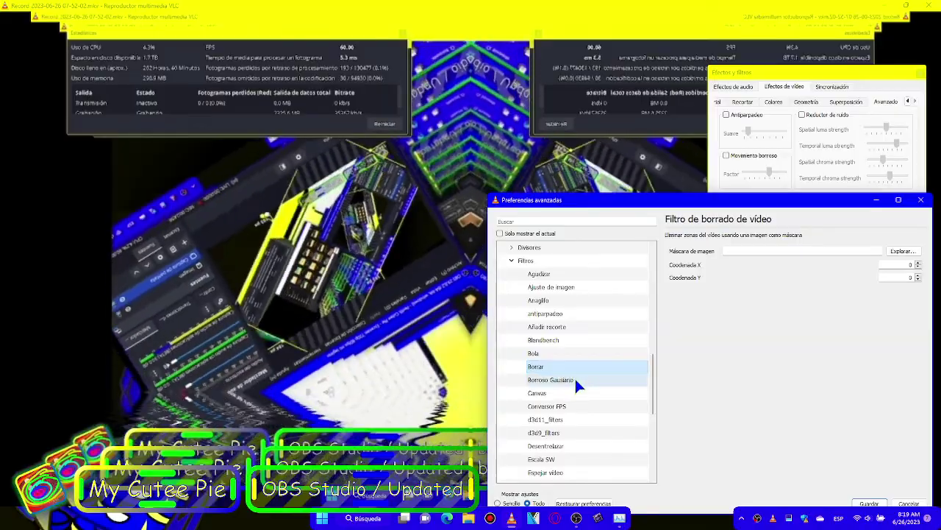
{"action": "left_click", "coordinate": [575, 380]}
{"action": "left_click", "coordinate": [593, 326]}
{"action": "left_click", "coordinate": [624, 313]}
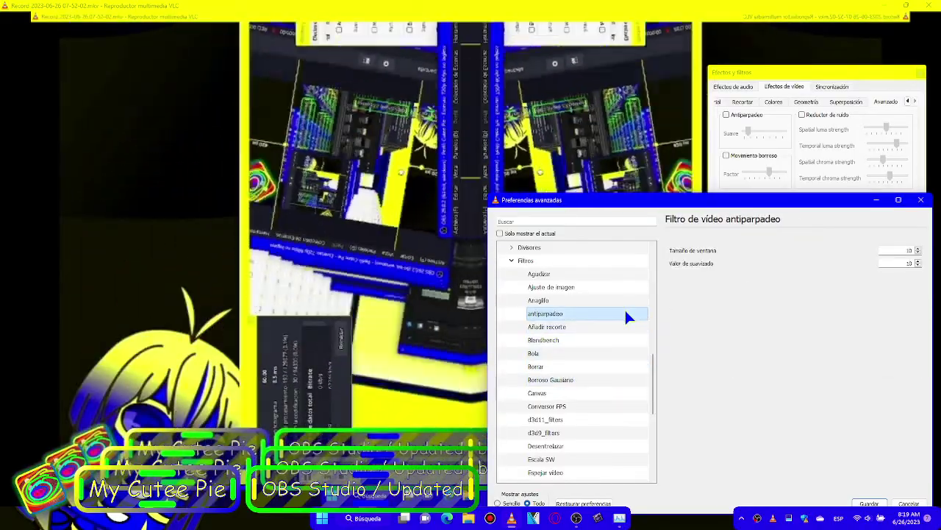
{"action": "scroll", "coordinate": [625, 315], "scroll_direction": "down", "scroll_amount": 5}
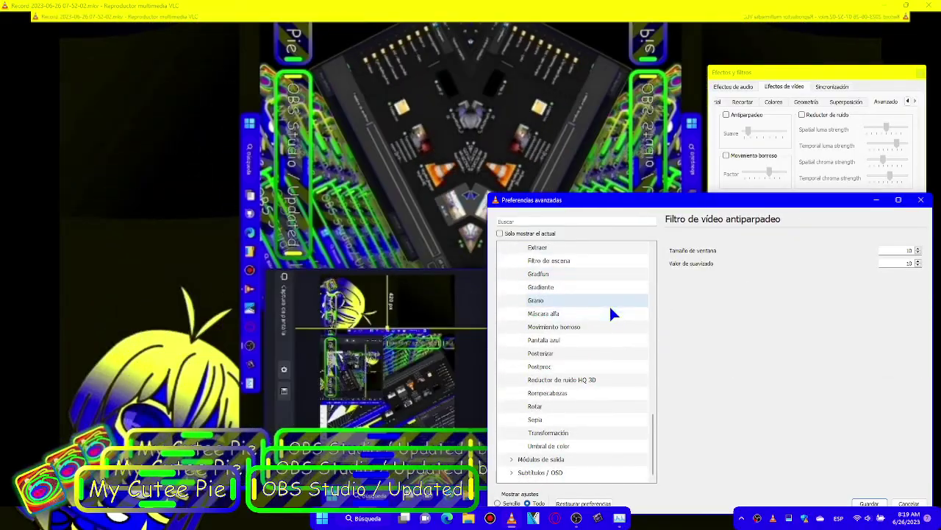
{"action": "scroll", "coordinate": [587, 381], "scroll_direction": "up", "scroll_amount": 3}
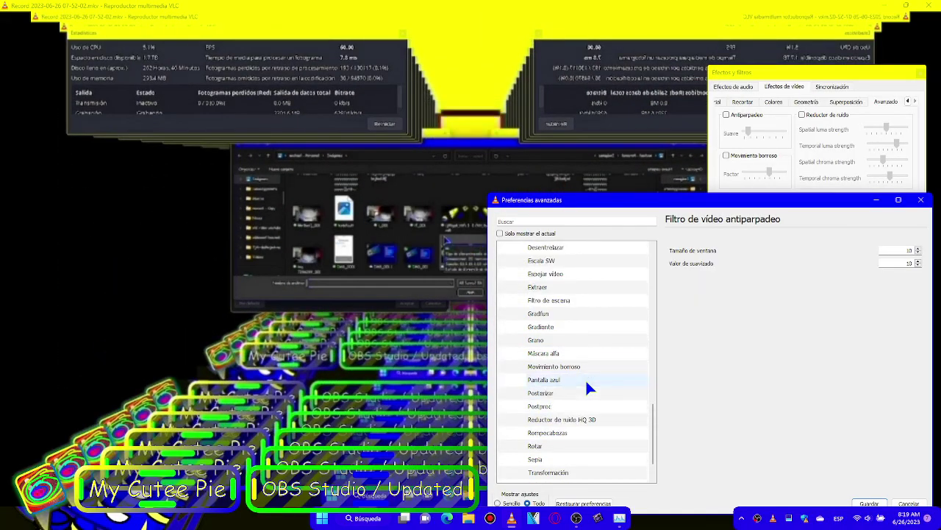
{"action": "scroll", "coordinate": [587, 383], "scroll_direction": "up", "scroll_amount": 3}
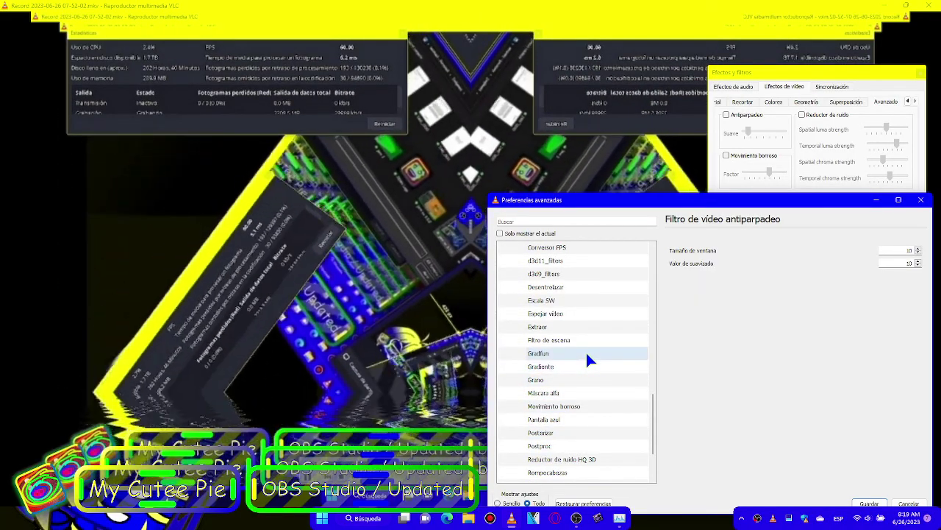
{"action": "scroll", "coordinate": [586, 356], "scroll_direction": "up", "scroll_amount": 4}
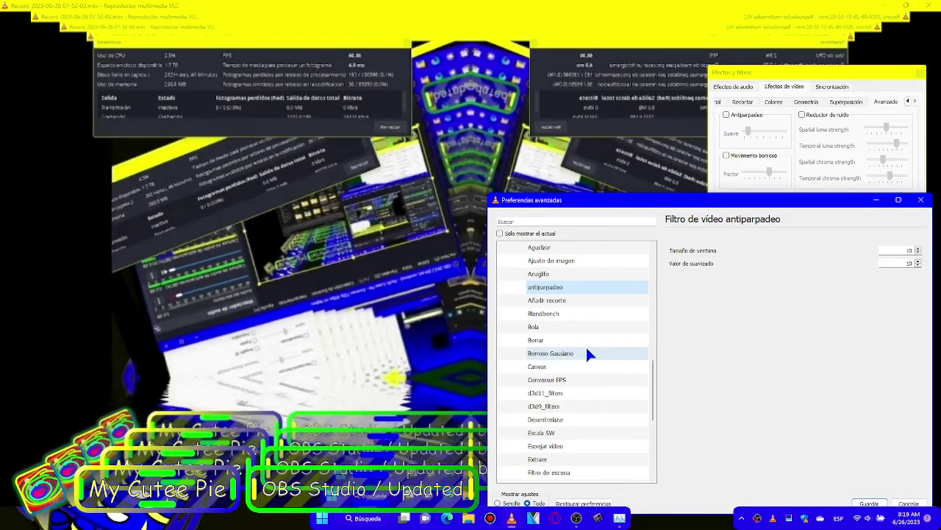
{"action": "scroll", "coordinate": [587, 354], "scroll_direction": "up", "scroll_amount": 3}
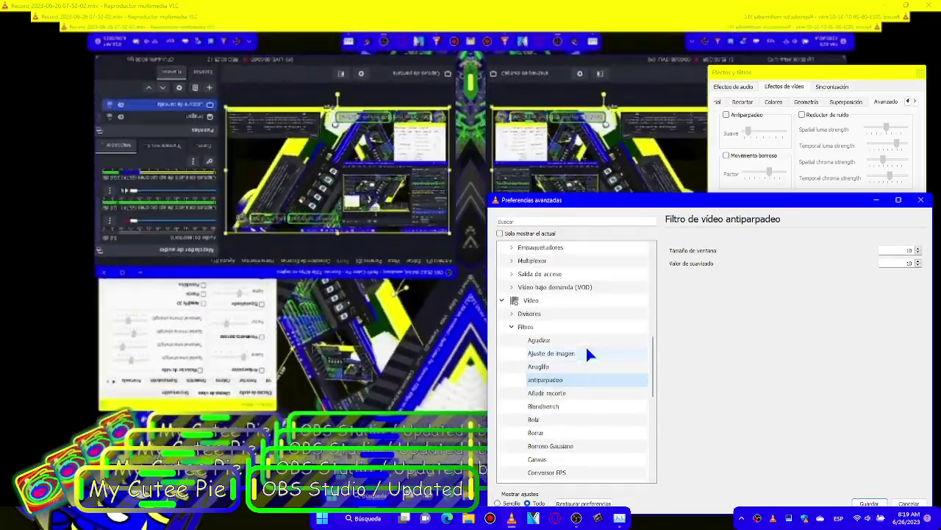
{"action": "scroll", "coordinate": [587, 355], "scroll_direction": "down", "scroll_amount": 1}
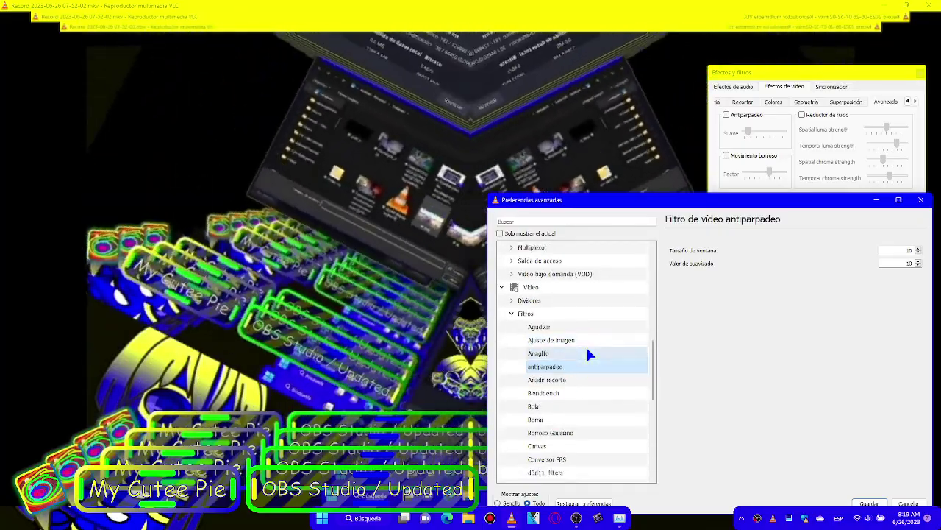
- Examine the settings of further video filters, including crop, canvas, blue screen, motion blur, alpha mask, grain and gradient
{"action": "left_click", "coordinate": [585, 354]}
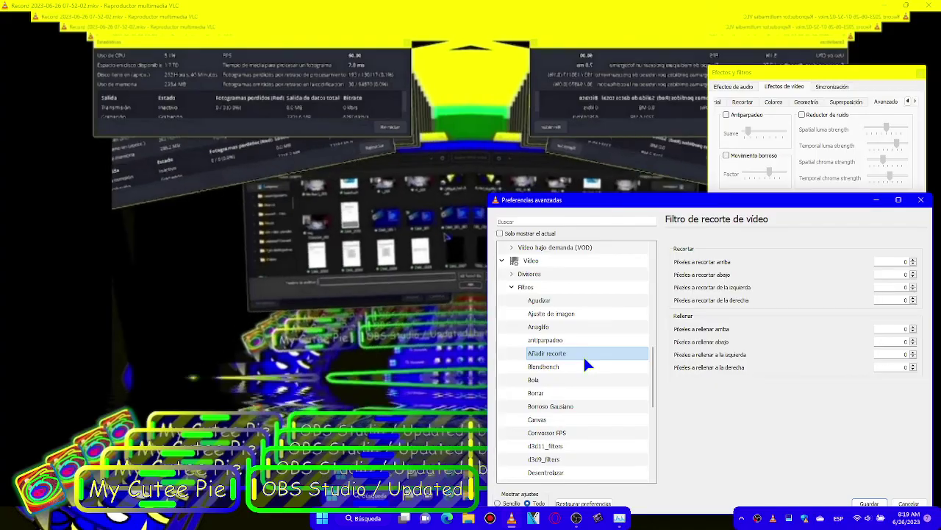
{"action": "scroll", "coordinate": [585, 359], "scroll_direction": "down", "scroll_amount": 1}
{"action": "left_click", "coordinate": [585, 356]}
{"action": "left_click", "coordinate": [589, 383]}
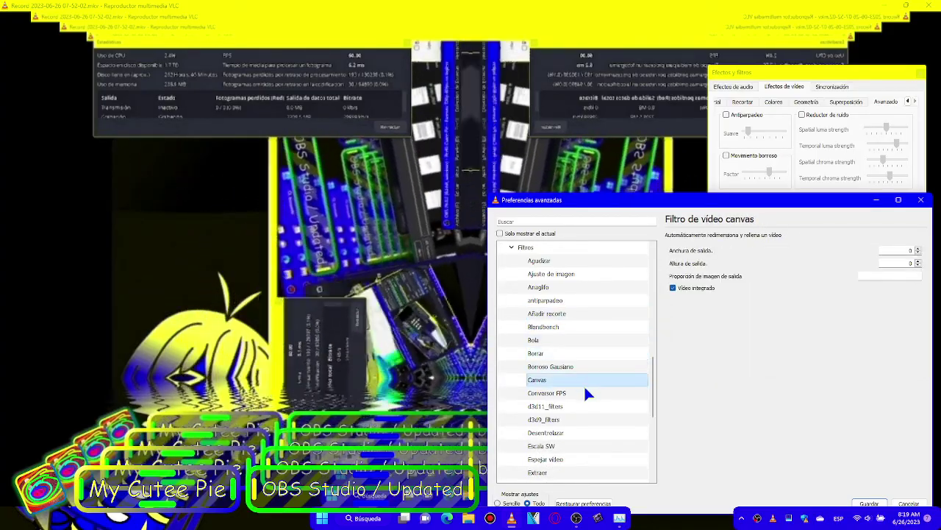
{"action": "left_click", "coordinate": [589, 393]}
{"action": "left_click", "coordinate": [593, 420]}
{"action": "scroll", "coordinate": [594, 420], "scroll_direction": "down", "scroll_amount": 6}
{"action": "left_click", "coordinate": [594, 340]}
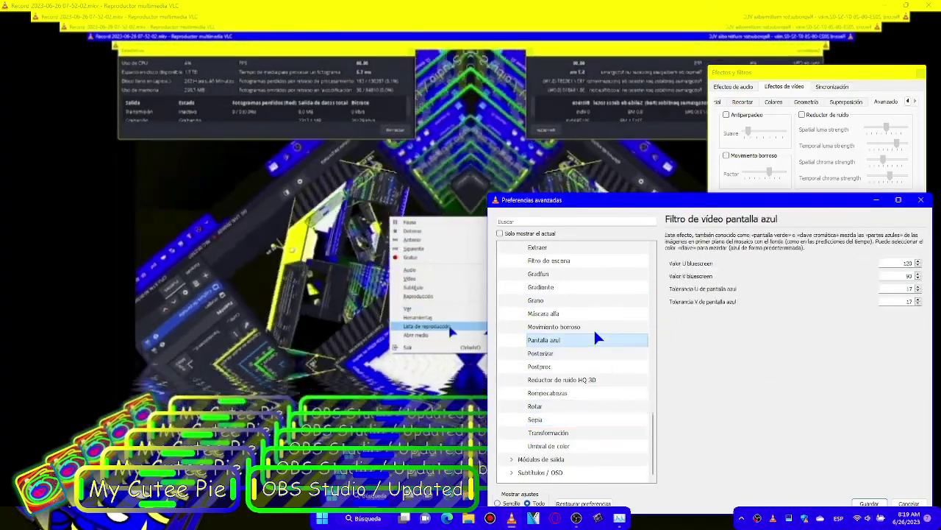
{"action": "left_click", "coordinate": [586, 380]}
{"action": "left_click", "coordinate": [581, 313]}
{"action": "left_click", "coordinate": [578, 327]}
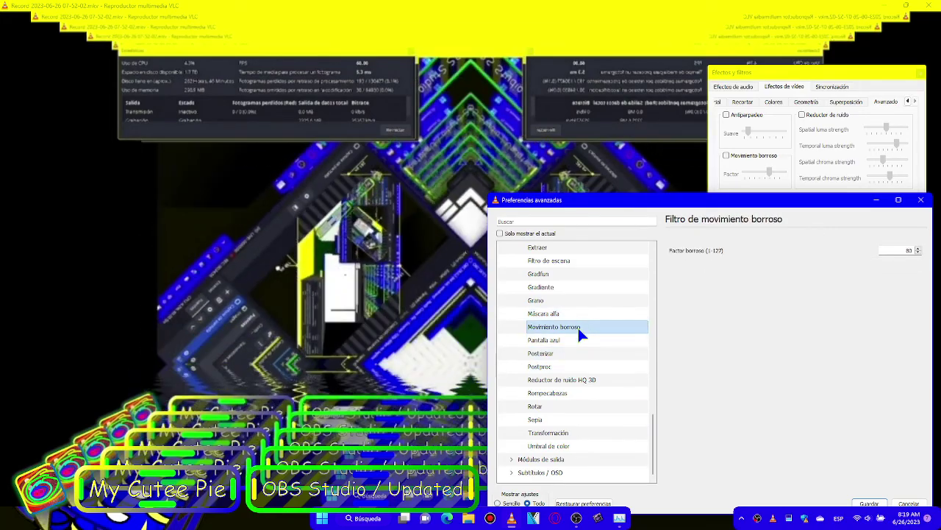
{"action": "left_click", "coordinate": [592, 314]}
{"action": "left_click", "coordinate": [609, 300]}
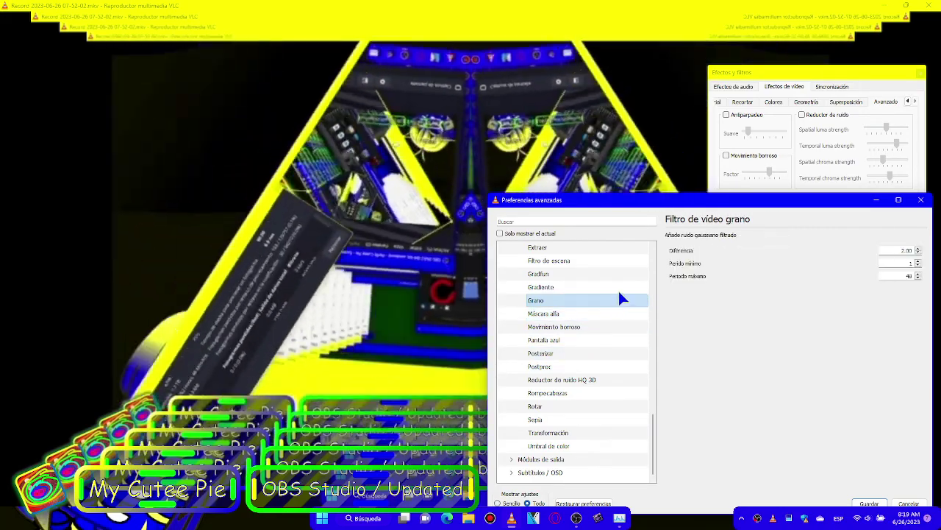
{"action": "left_click", "coordinate": [619, 289]}
- Set the mirror video filter's orientation to Horizontal and its direction to Derecha a izquierda/Abajo a arriba
{"action": "scroll", "coordinate": [619, 294], "scroll_direction": "up", "scroll_amount": 5}
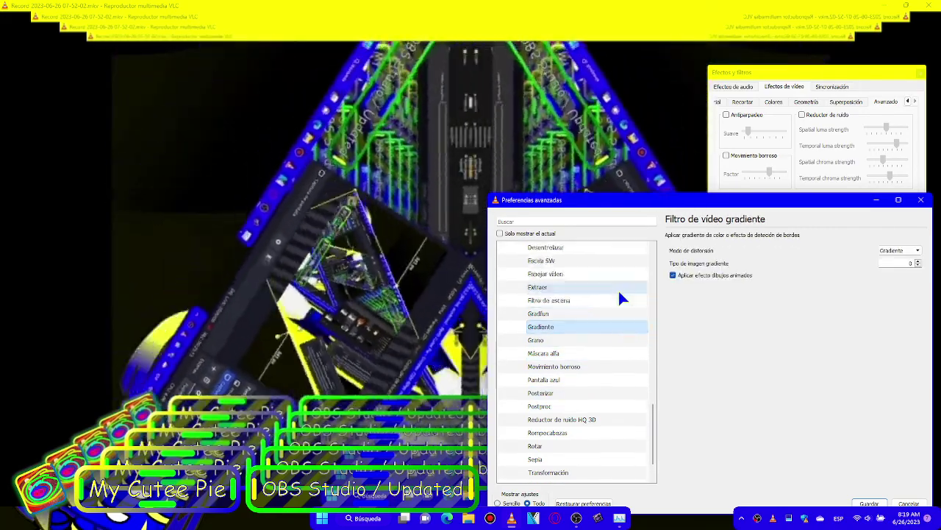
{"action": "scroll", "coordinate": [619, 294], "scroll_direction": "down", "scroll_amount": 2}
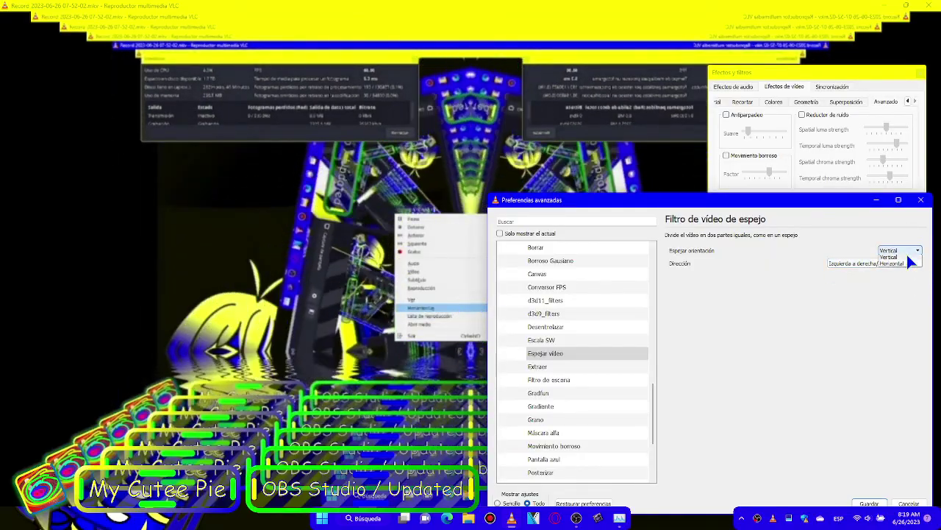
{"action": "left_click", "coordinate": [901, 265]}
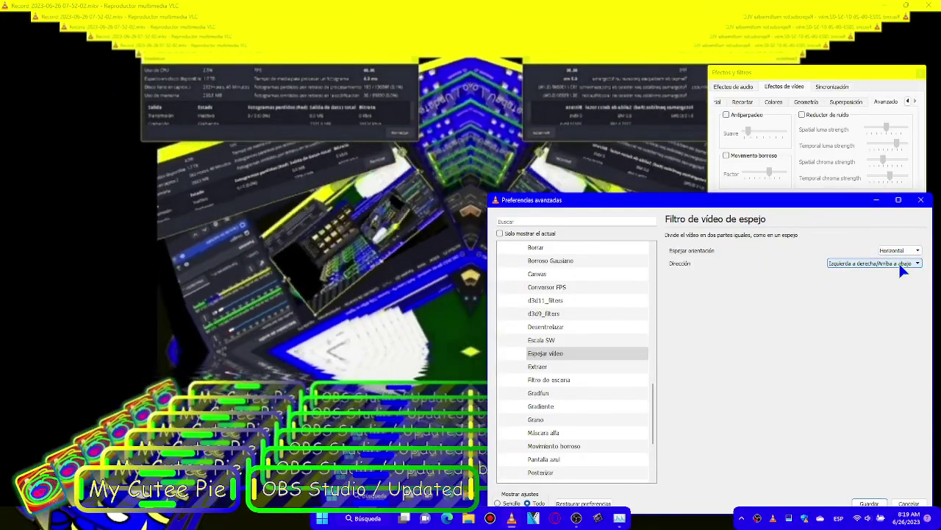
{"action": "left_click", "coordinate": [900, 265]}
{"action": "left_click", "coordinate": [887, 266]}
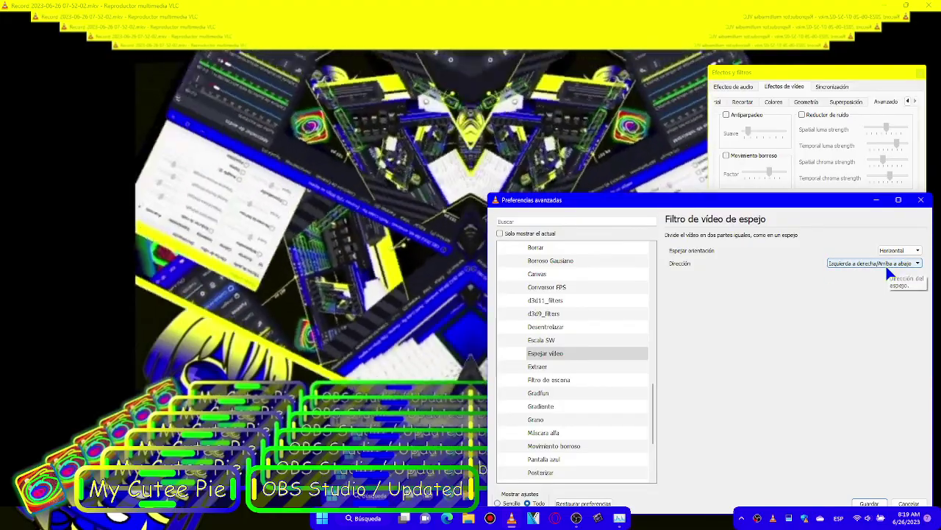
{"action": "scroll", "coordinate": [885, 265], "scroll_direction": "down", "scroll_amount": 1}
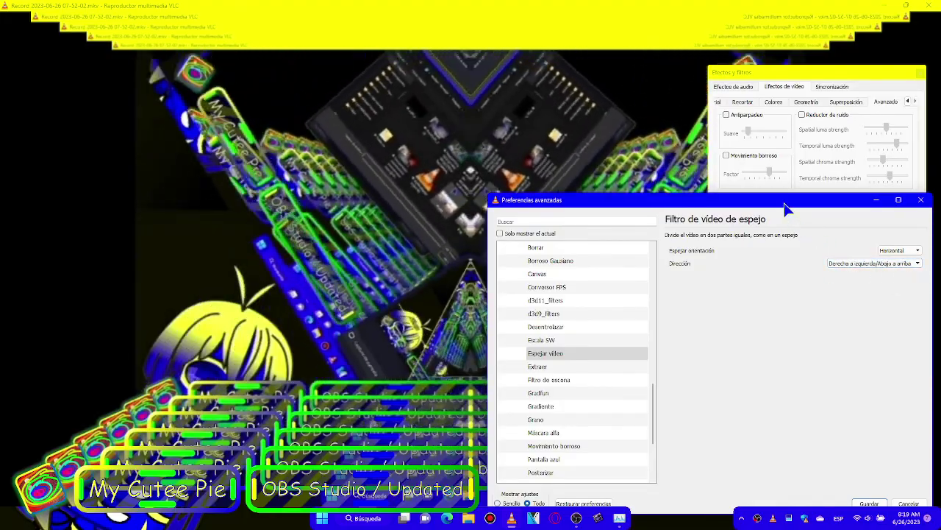
- Move the preferences window up, save the preferences, and reapply the mirror effect to the video
{"action": "left_click_drag", "start_coordinate": [785, 210], "coordinate": [767, 87]}
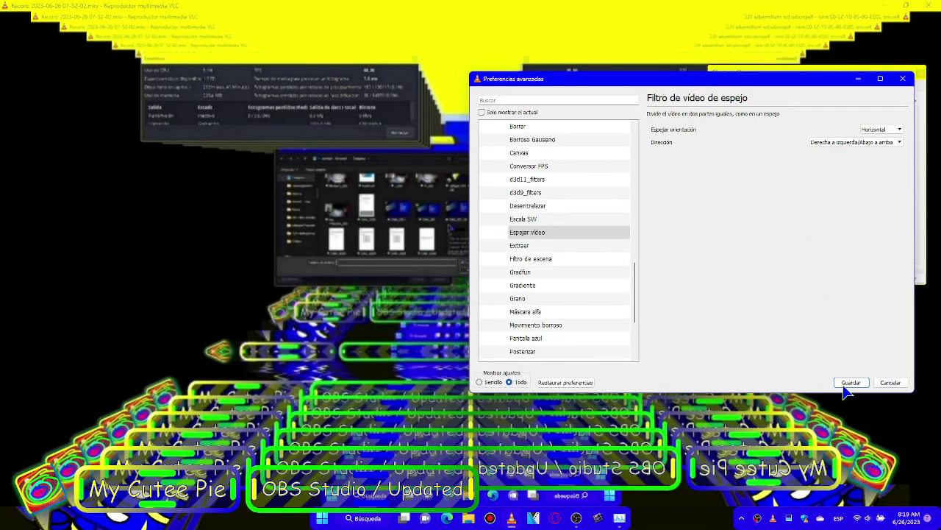
{"action": "left_click", "coordinate": [851, 383]}
{"action": "left_click", "coordinate": [809, 210]}
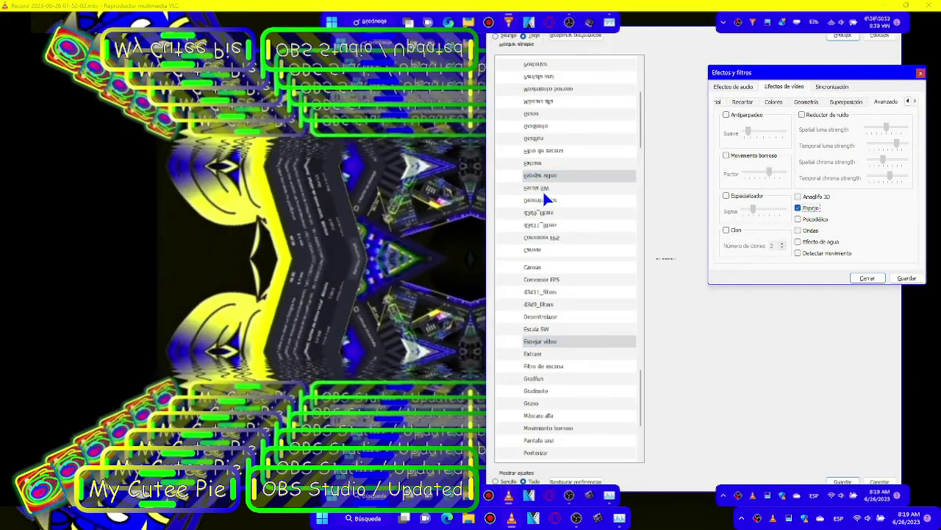
- Reopen the VLC preferences and show all advanced settings
{"action": "right_click", "coordinate": [527, 190]}
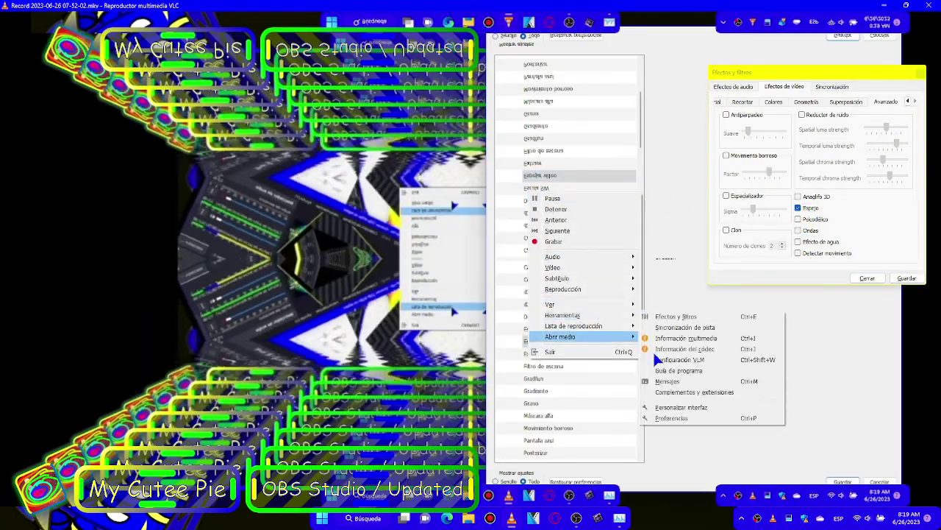
{"action": "left_click", "coordinate": [709, 419]}
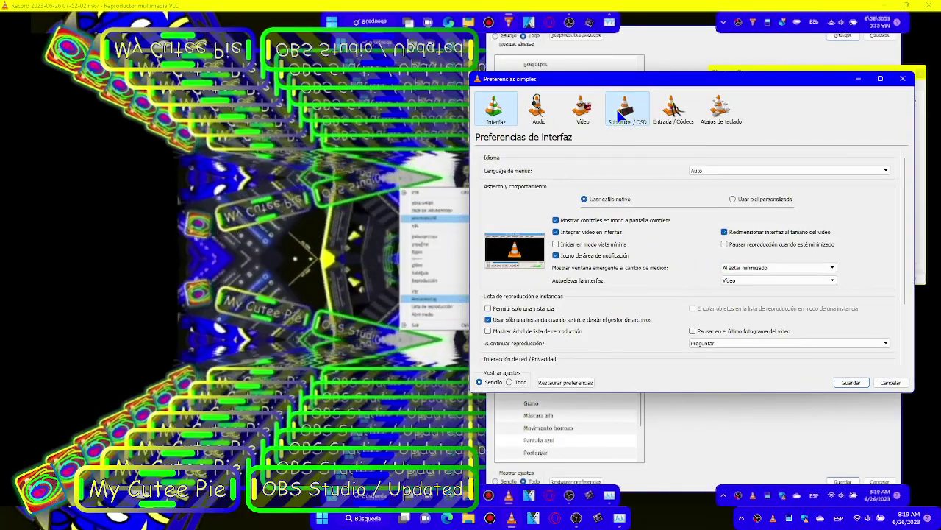
{"action": "left_click", "coordinate": [620, 112]}
{"action": "left_click", "coordinate": [519, 381]}
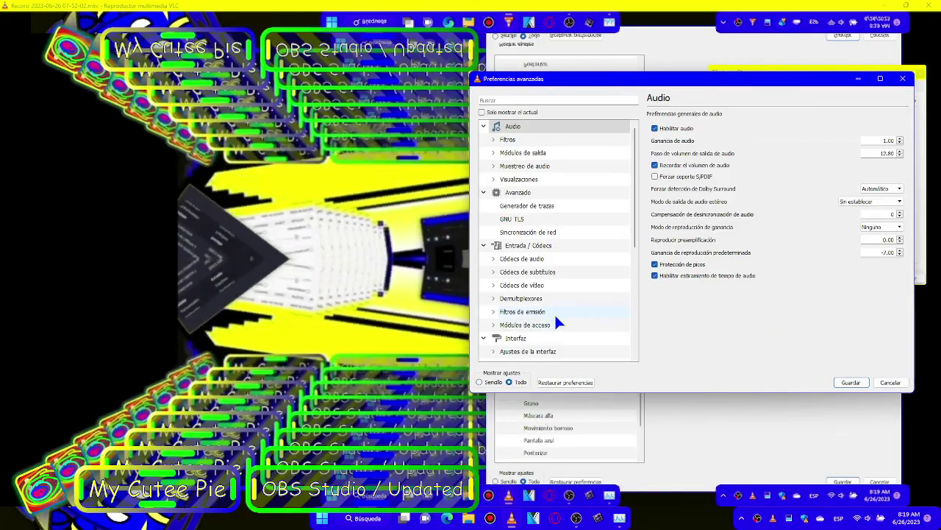
- Set the mirror video filter's direction to Izquierda a derecha/Arriba a abajo and save the preferences
{"action": "left_click", "coordinate": [555, 315]}
{"action": "scroll", "coordinate": [555, 313], "scroll_direction": "down", "scroll_amount": 5}
{"action": "left_click", "coordinate": [532, 336]}
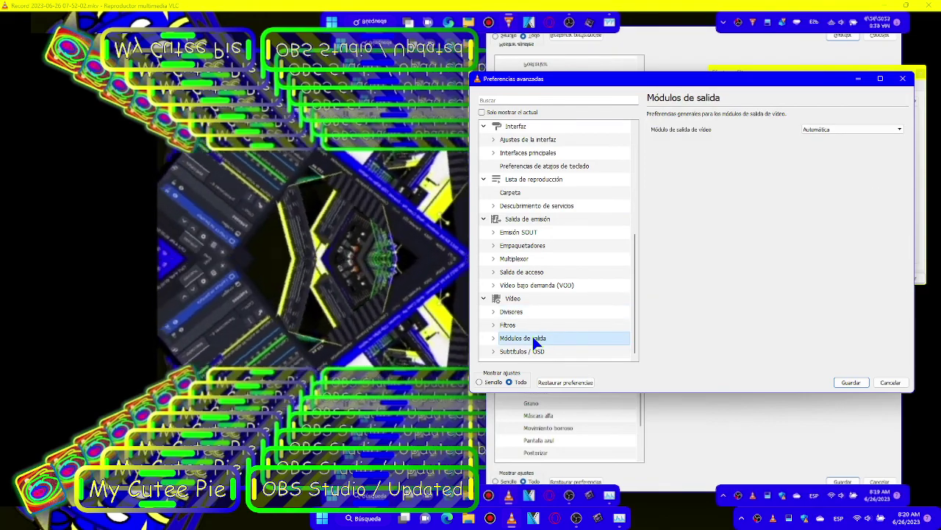
{"action": "left_click", "coordinate": [556, 313]}
{"action": "double_click", "coordinate": [556, 324]}
{"action": "scroll", "coordinate": [556, 324], "scroll_direction": "down", "scroll_amount": 10}
{"action": "scroll", "coordinate": [596, 124], "scroll_direction": "up", "scroll_amount": 1}
{"action": "left_click", "coordinate": [602, 221]}
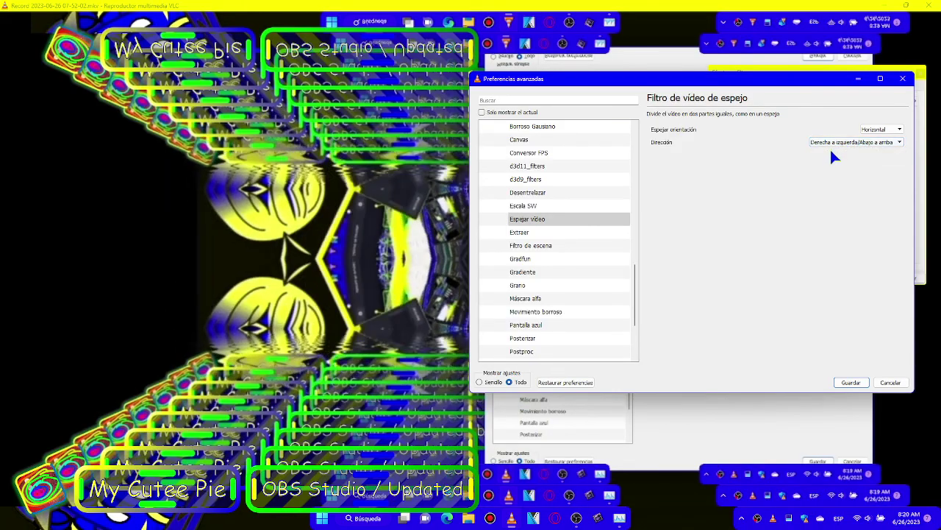
{"action": "left_click", "coordinate": [835, 150]}
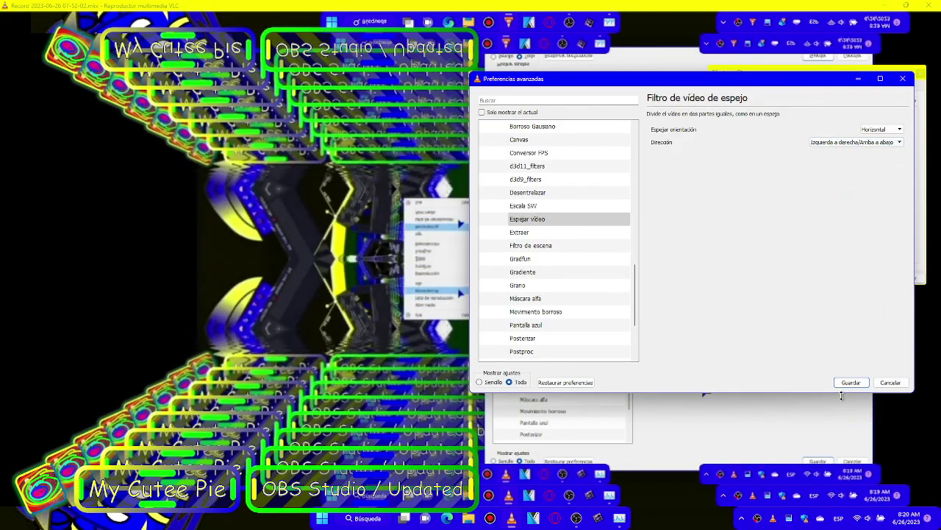
{"action": "left_click", "coordinate": [851, 383]}
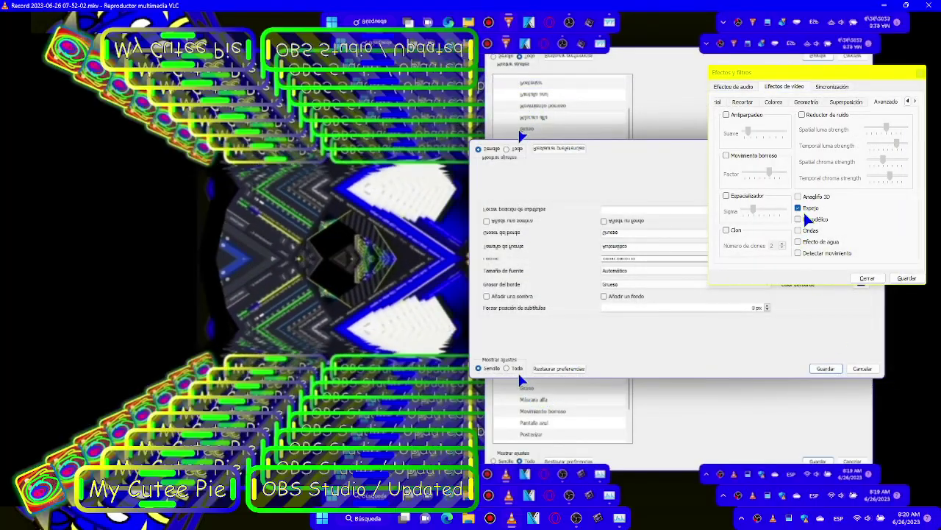
- Turn off the Espejo mirror effect on the playing video
{"action": "left_click", "coordinate": [799, 208]}
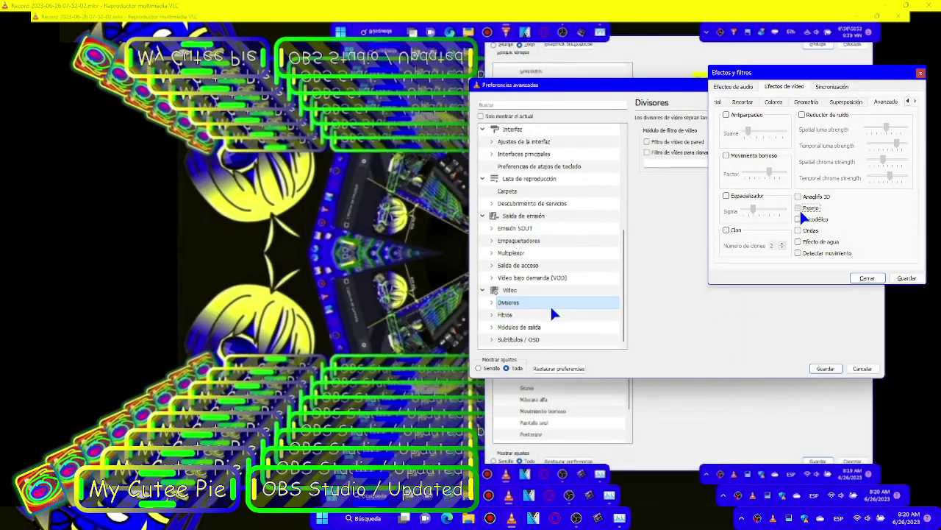
{"action": "left_click", "coordinate": [798, 209]}
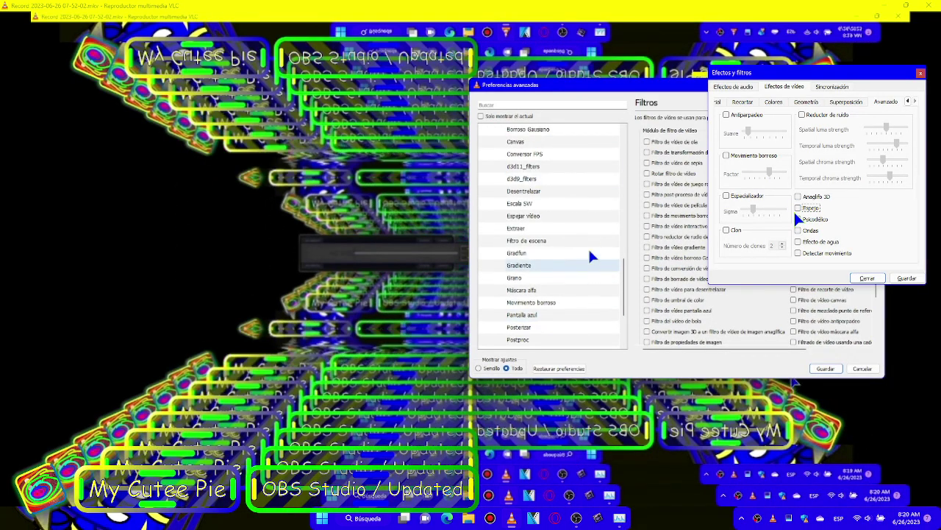
- Try the Psicodélico, Ondas and Detectar movimiento video effects one at a time, switching each off again
{"action": "left_click", "coordinate": [808, 220]}
{"action": "left_click", "coordinate": [808, 225]}
{"action": "left_click", "coordinate": [807, 231]}
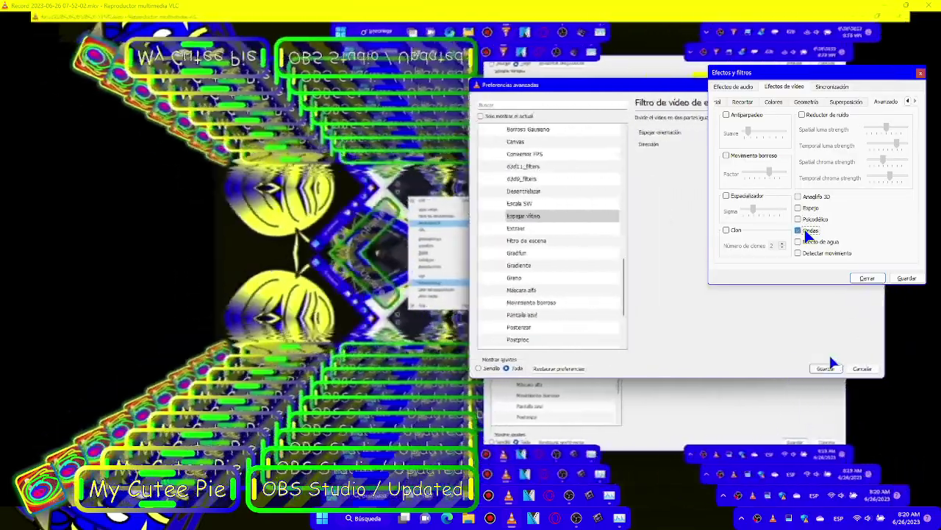
{"action": "left_click", "coordinate": [807, 231]}
{"action": "left_click", "coordinate": [798, 252]}
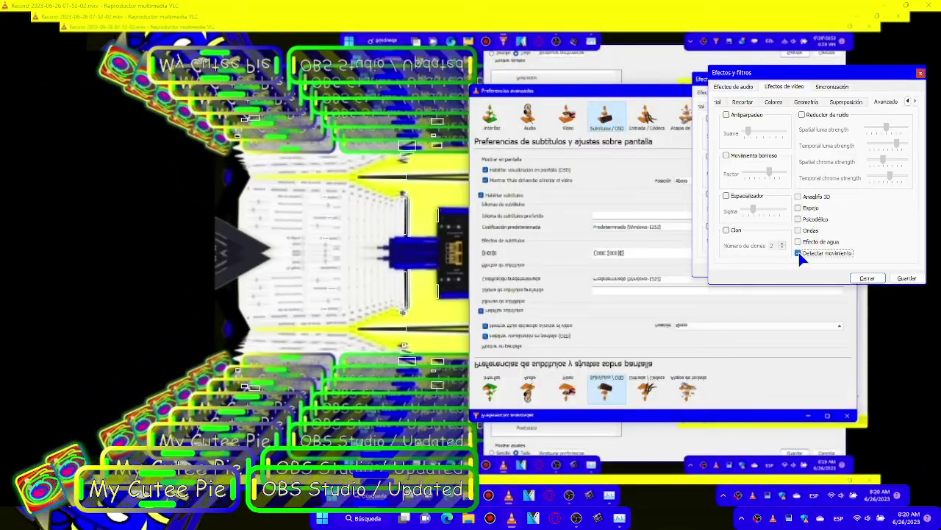
{"action": "left_click", "coordinate": [798, 252]}
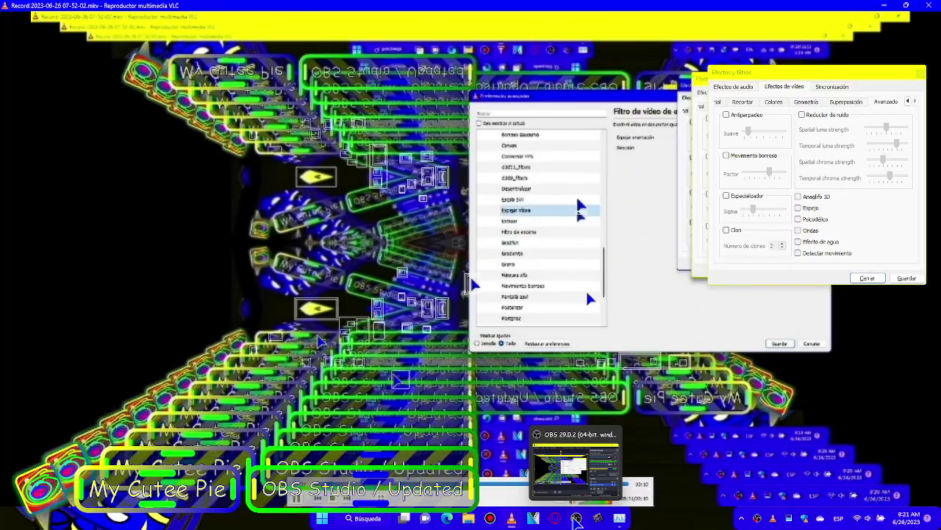
- Switch to OBS Studio, show the scene list and open the program settings
{"action": "left_click", "coordinate": [577, 519]}
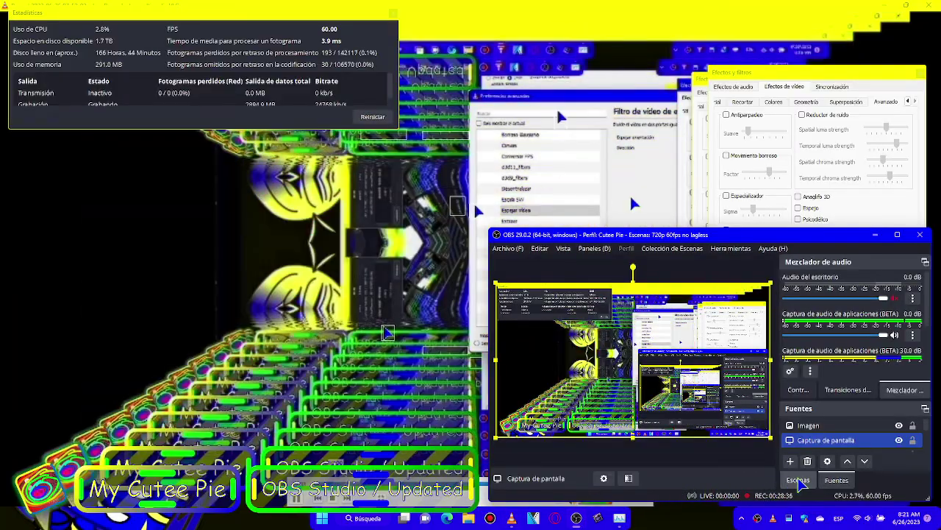
{"action": "left_click", "coordinate": [798, 479]}
{"action": "left_click", "coordinate": [508, 248]}
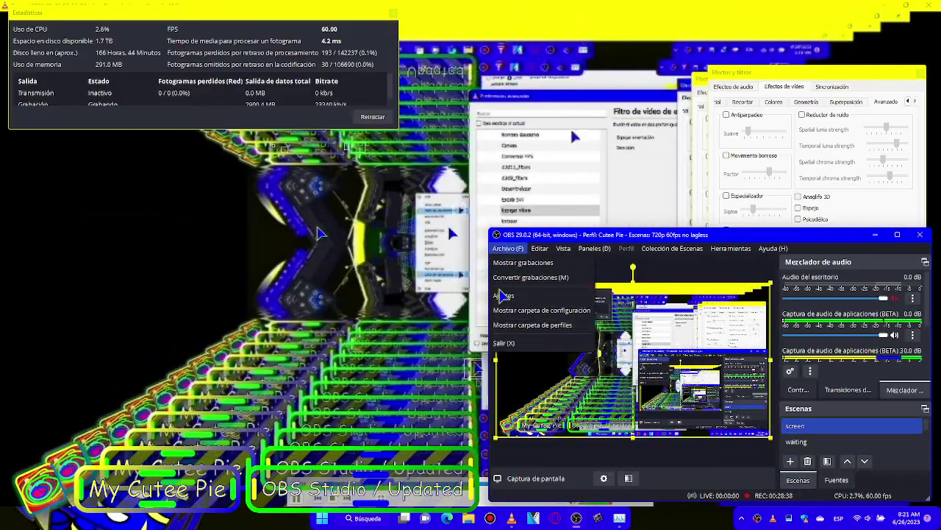
{"action": "left_click", "coordinate": [503, 295]}
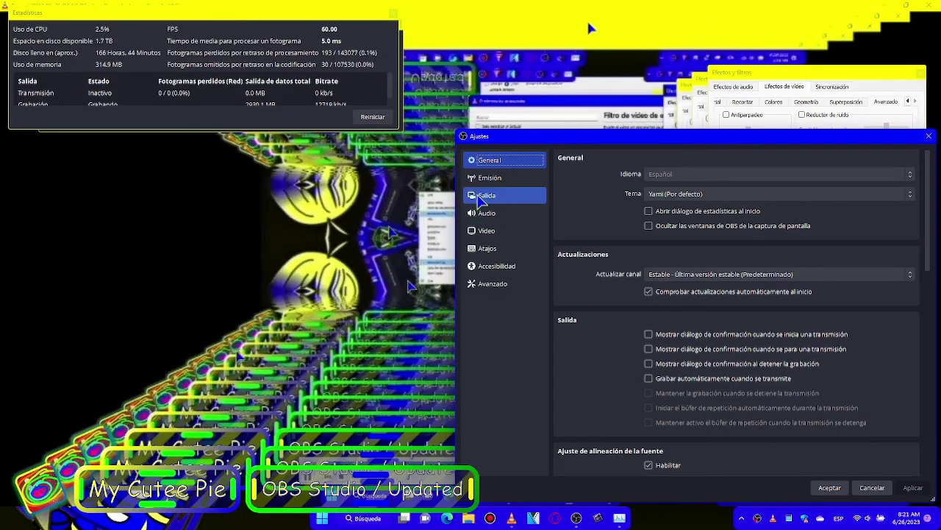
- Look through the output, audio, video, hotkey, advanced and streaming settings
{"action": "left_click", "coordinate": [482, 197]}
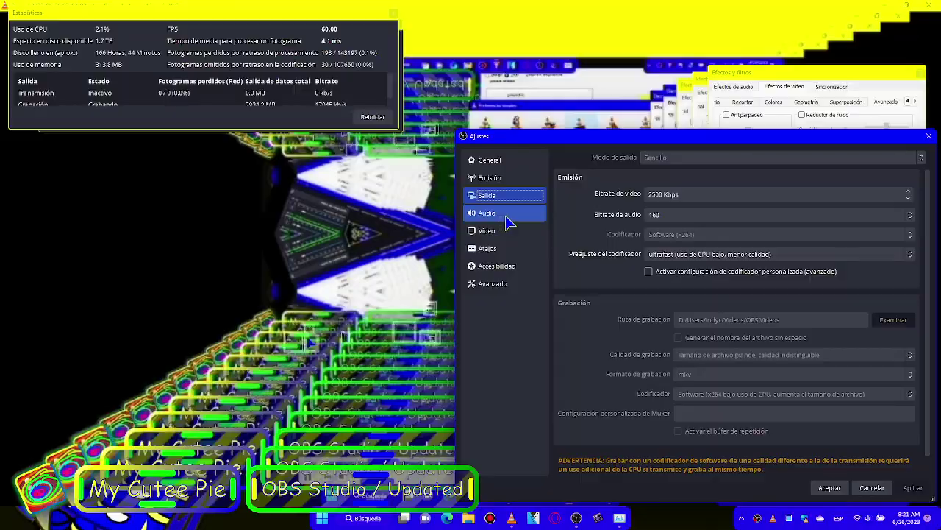
{"action": "left_click", "coordinate": [657, 215]}
{"action": "left_click", "coordinate": [657, 215]}
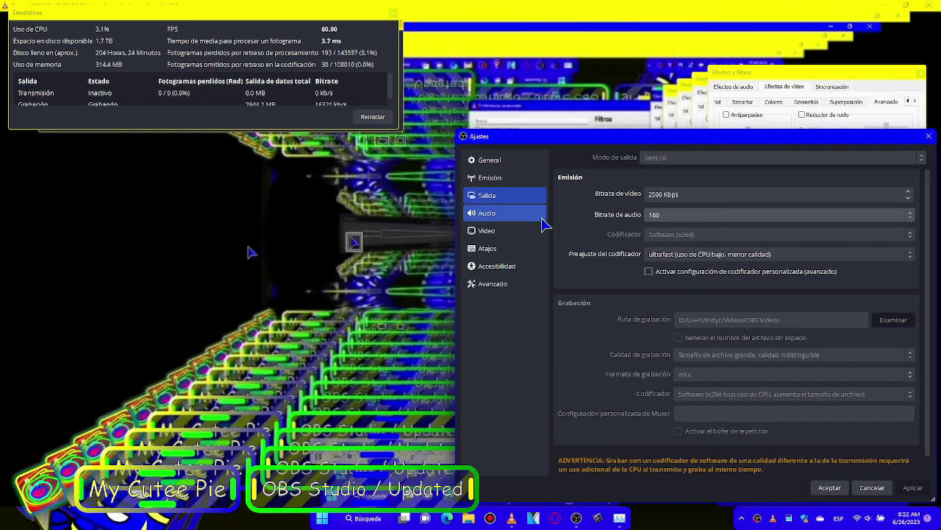
{"action": "left_click", "coordinate": [515, 212]}
{"action": "left_click", "coordinate": [526, 237]}
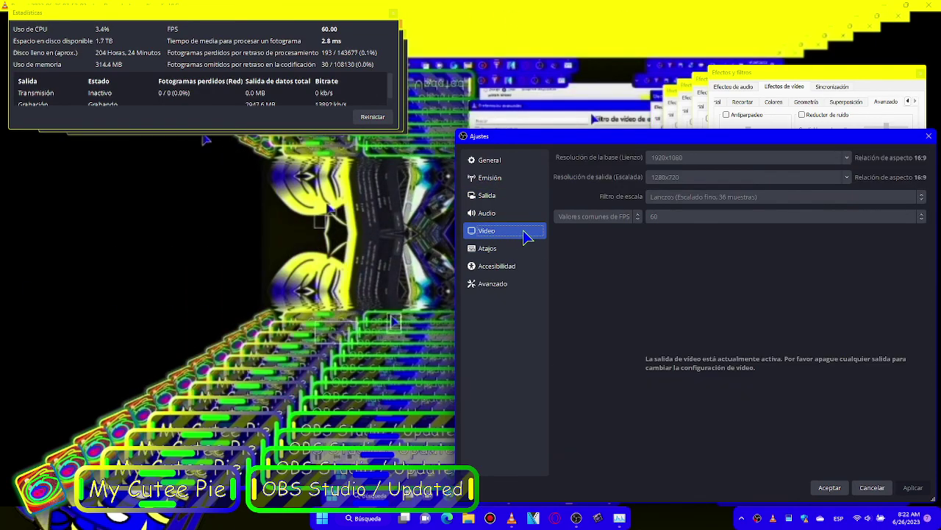
{"action": "left_click", "coordinate": [517, 252]}
{"action": "left_click", "coordinate": [509, 284]}
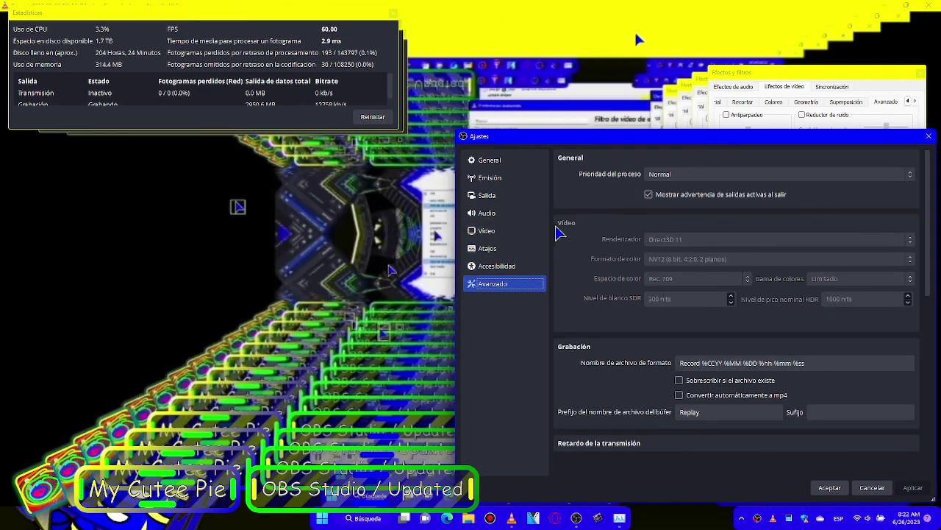
{"action": "left_click", "coordinate": [518, 178]}
- Enable the confirmation dialog for stopping a recording in the general settings, then apply and accept the change
{"action": "left_click", "coordinate": [537, 164]}
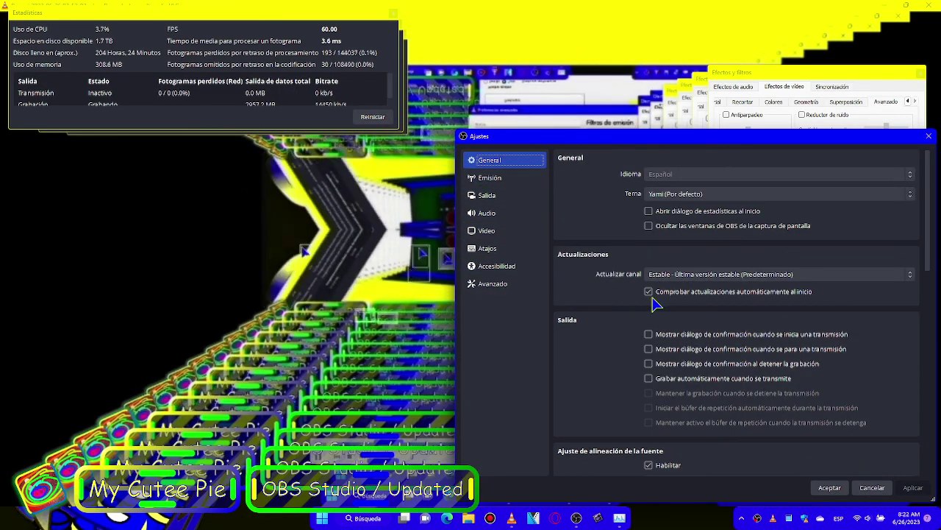
{"action": "scroll", "coordinate": [622, 295], "scroll_direction": "down", "scroll_amount": 2}
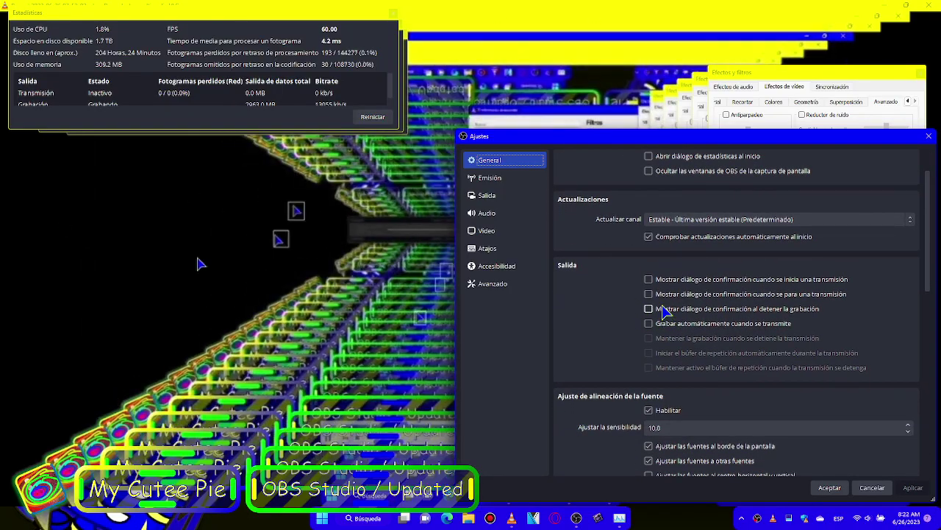
{"action": "left_click", "coordinate": [912, 487]}
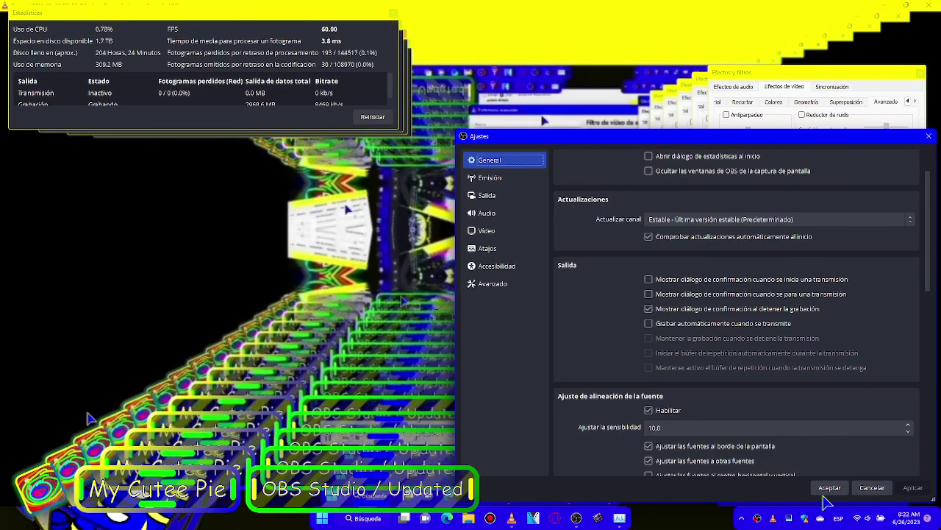
{"action": "left_click", "coordinate": [829, 488]}
- Show the recording controls and request to stop the current recording
{"action": "left_click", "coordinate": [812, 391]}
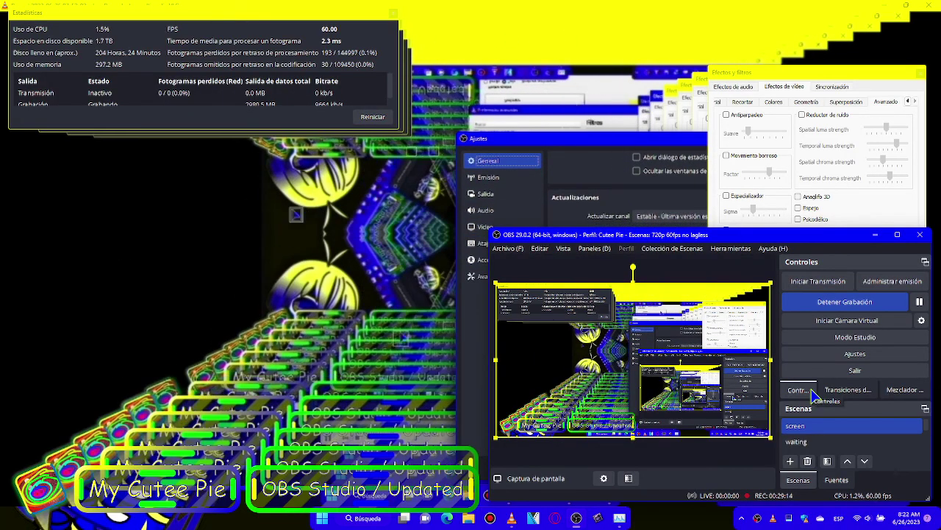
{"action": "left_click", "coordinate": [843, 303]}
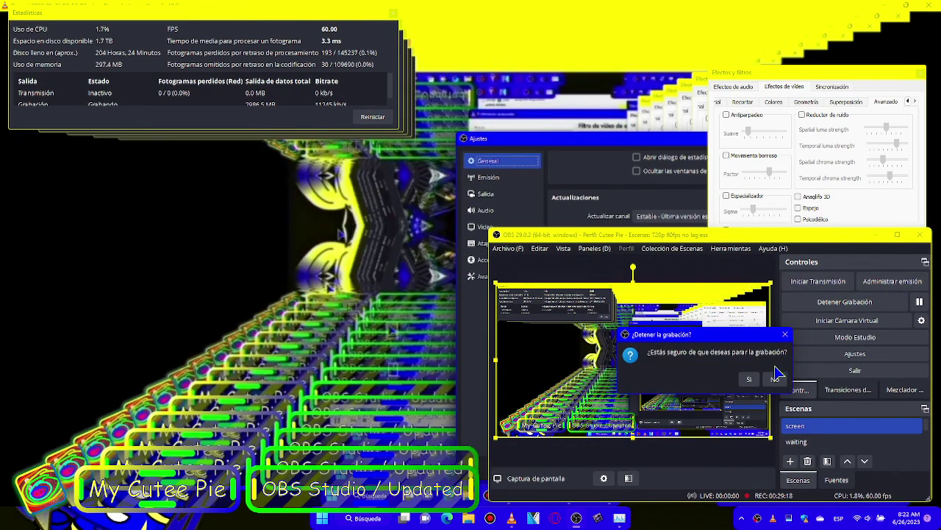